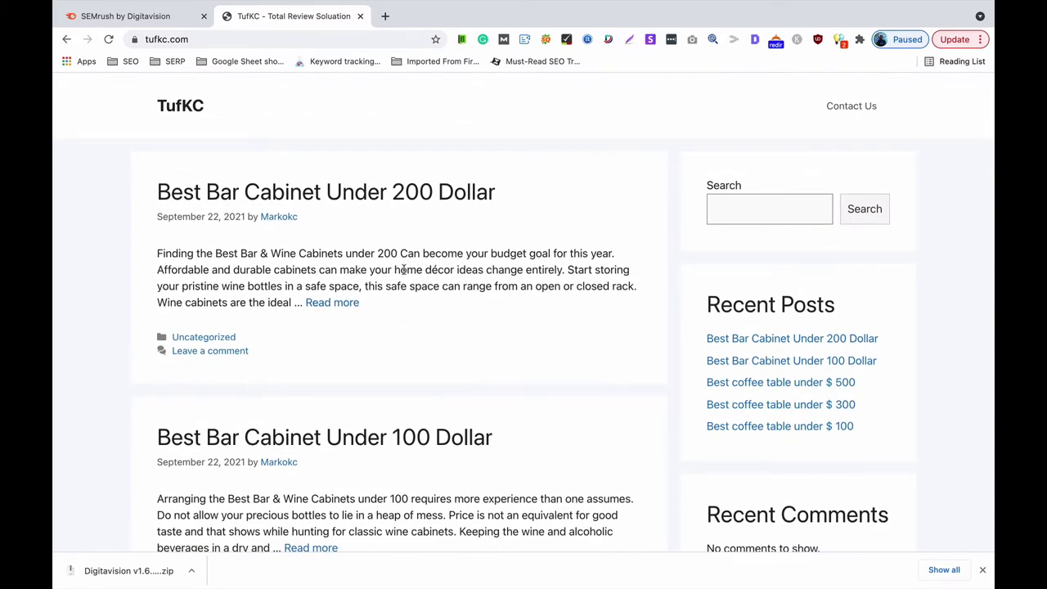
- Open the TufKC post "Best Bar Cabinet Under 200 Dollar" and examine the article's structure, product sections and FAQs
{"action": "left_click", "coordinate": [372, 189]}
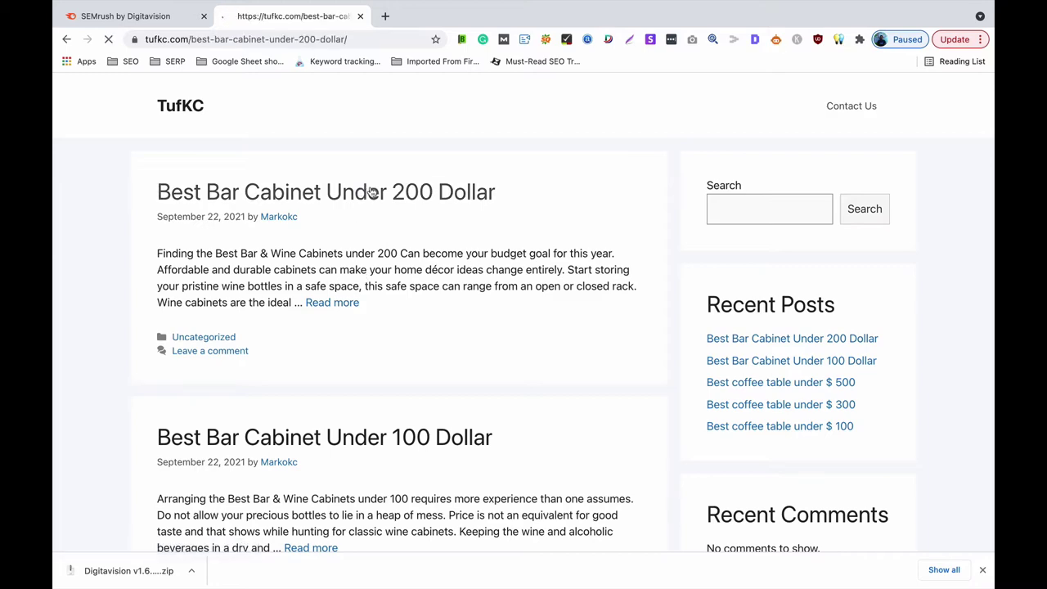
{"action": "scroll", "coordinate": [421, 261], "scroll_direction": "down", "scroll_amount": 15}
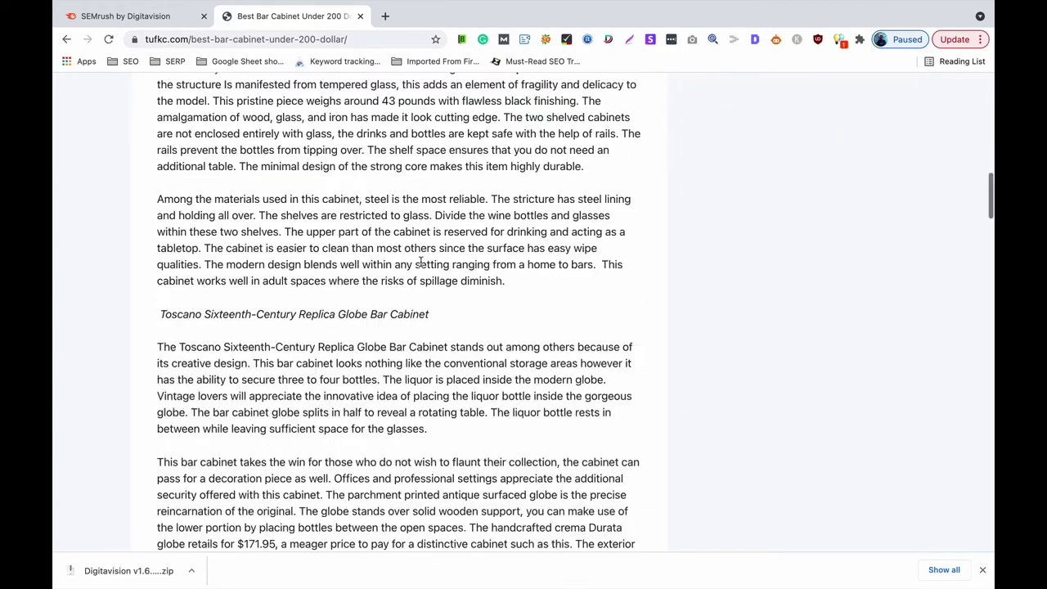
{"action": "scroll", "coordinate": [420, 262], "scroll_direction": "down", "scroll_amount": 20}
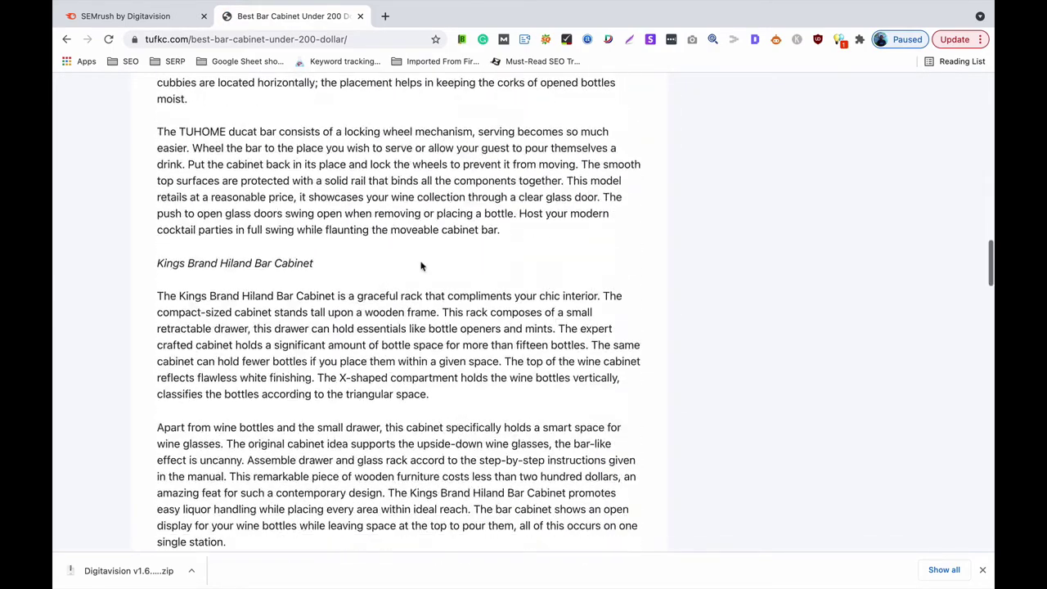
{"action": "scroll", "coordinate": [420, 261], "scroll_direction": "down", "scroll_amount": 5}
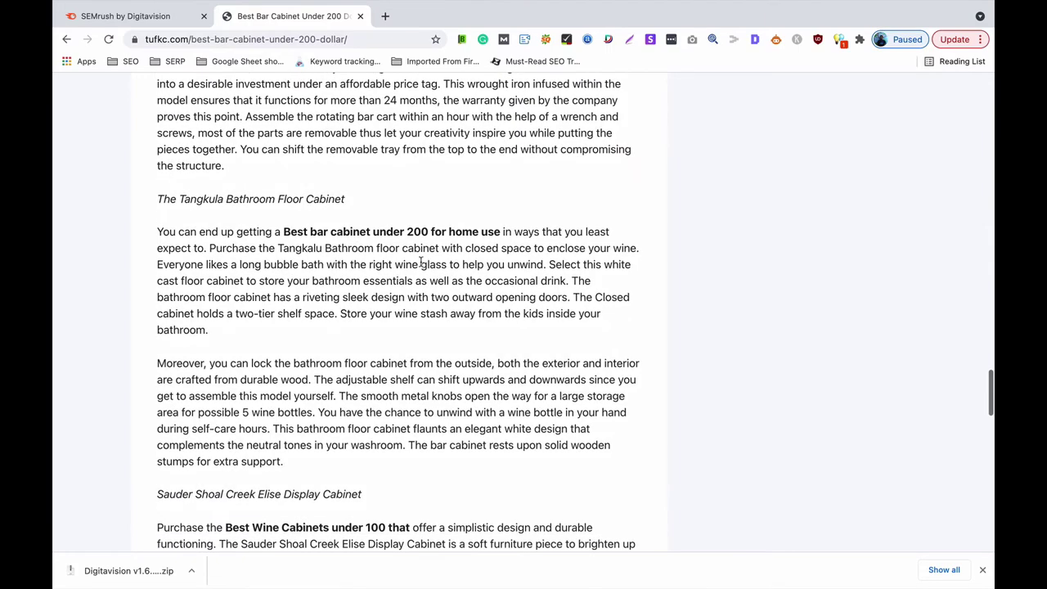
{"action": "scroll", "coordinate": [420, 261], "scroll_direction": "down", "scroll_amount": 15}
{"action": "scroll", "coordinate": [420, 261], "scroll_direction": "down", "scroll_amount": 4}
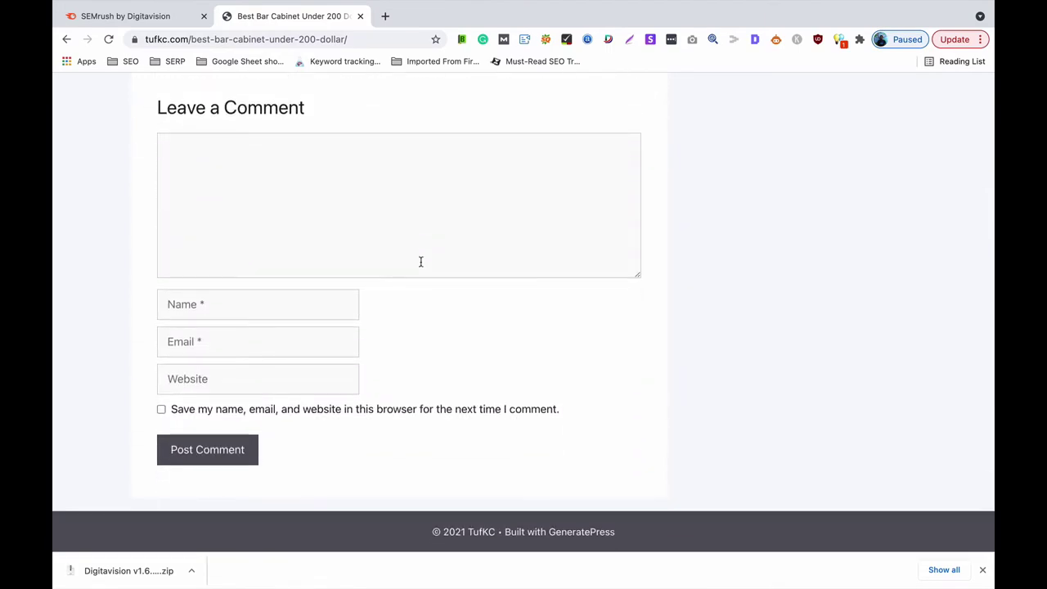
{"action": "scroll", "coordinate": [420, 262], "scroll_direction": "up", "scroll_amount": 10}
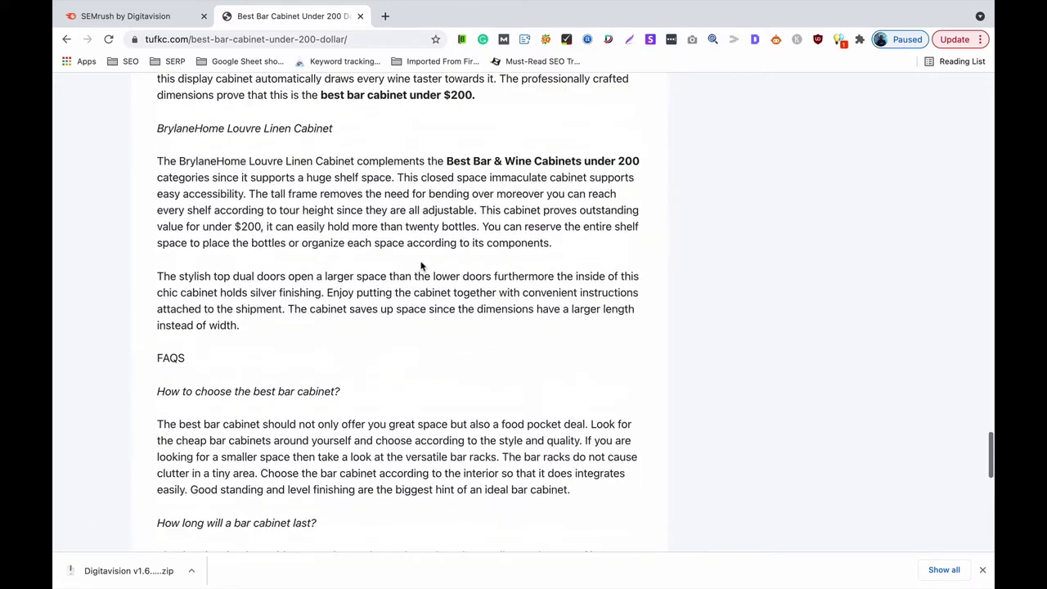
{"action": "scroll", "coordinate": [421, 266], "scroll_direction": "up", "scroll_amount": 15}
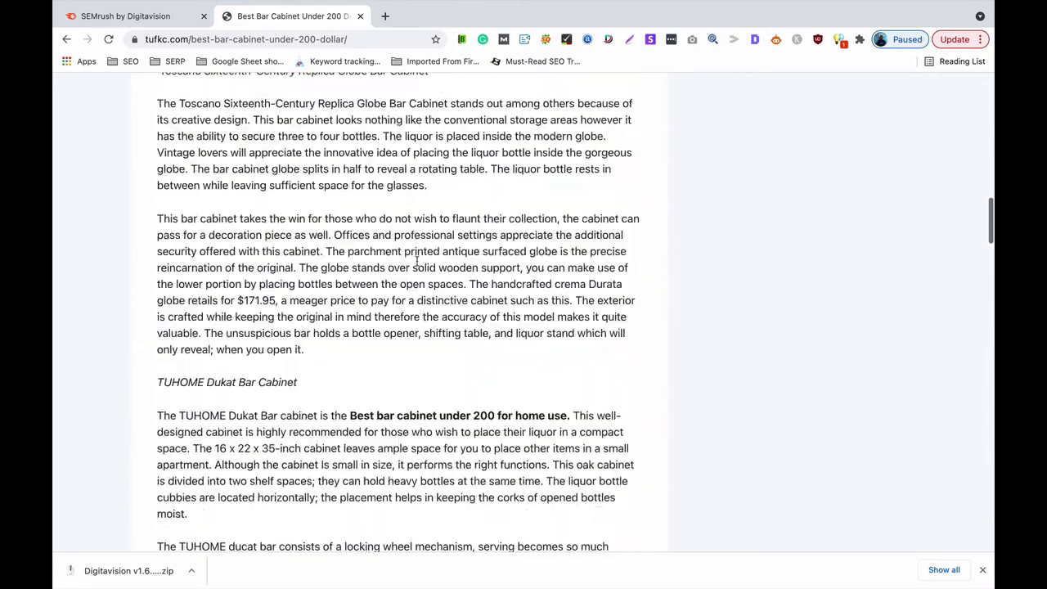
{"action": "scroll", "coordinate": [418, 260], "scroll_direction": "up", "scroll_amount": 5}
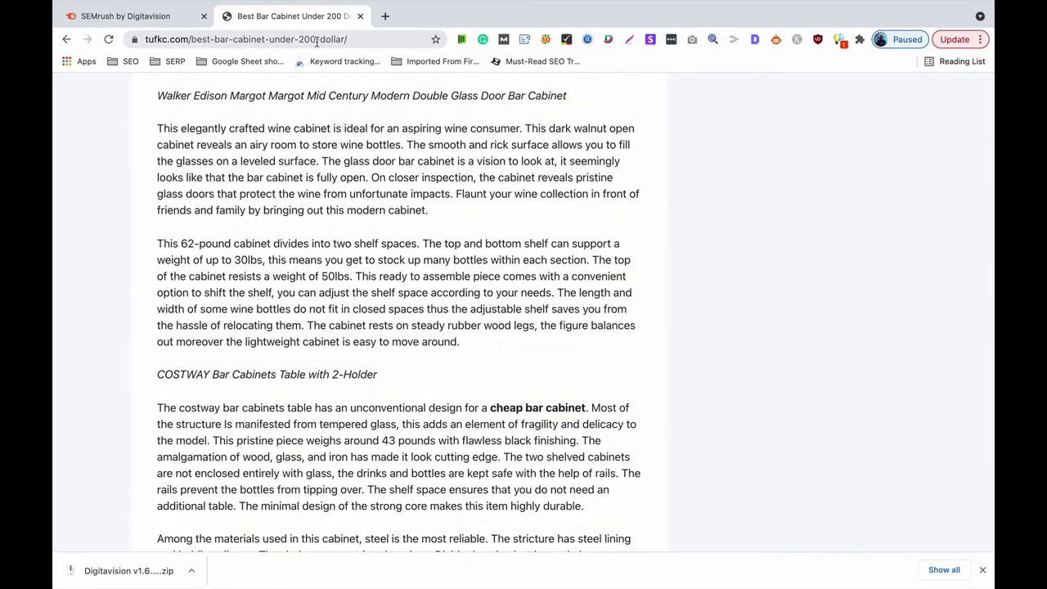
{"action": "scroll", "coordinate": [338, 234], "scroll_direction": "up", "scroll_amount": 15}
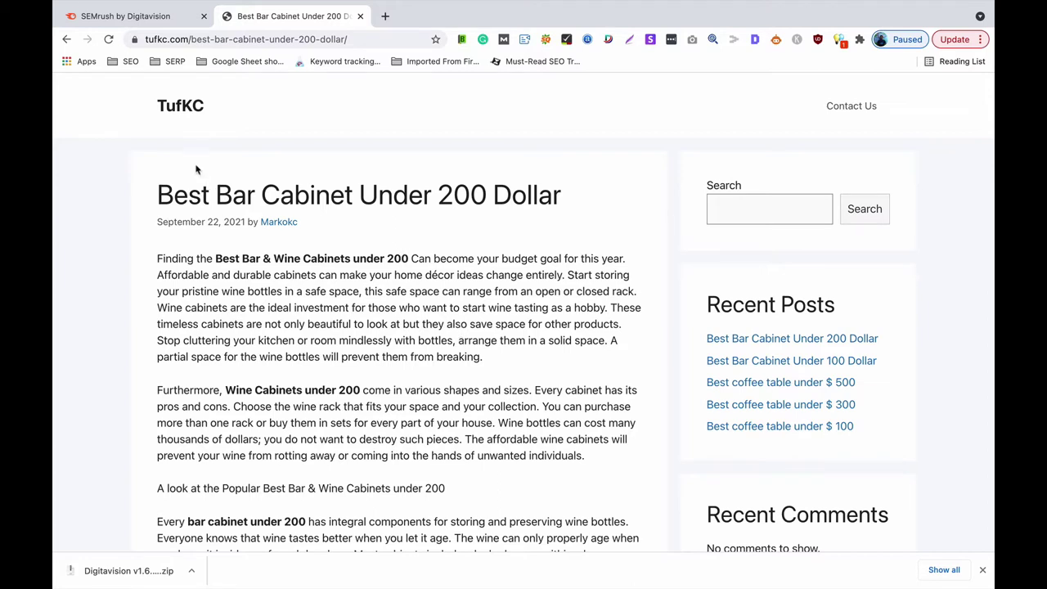
- Return to the TufKC home page and look over its list of published review posts
{"action": "left_click", "coordinate": [181, 105]}
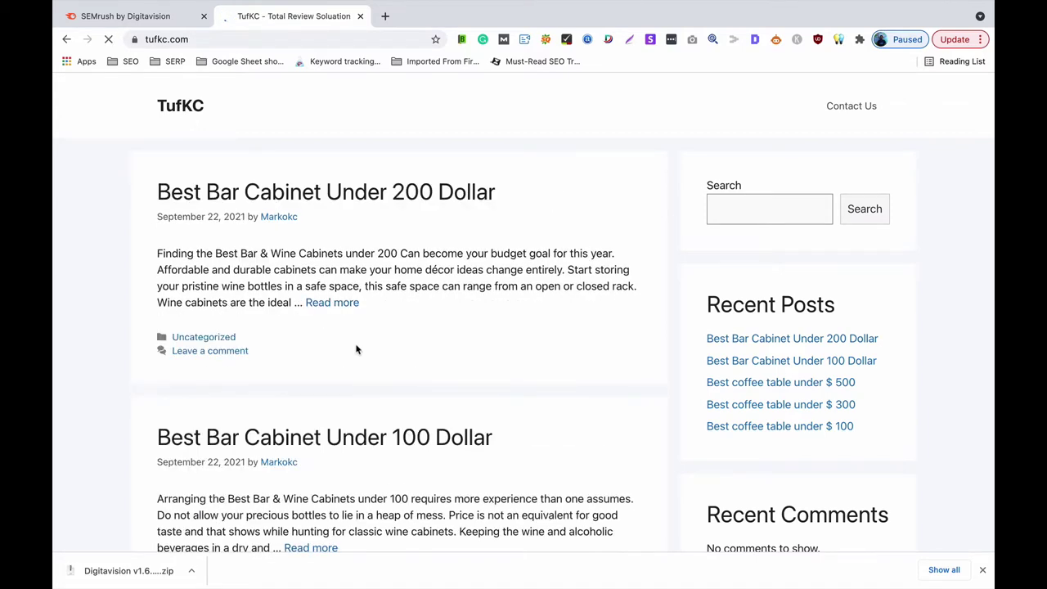
{"action": "scroll", "coordinate": [356, 349], "scroll_direction": "down", "scroll_amount": 3}
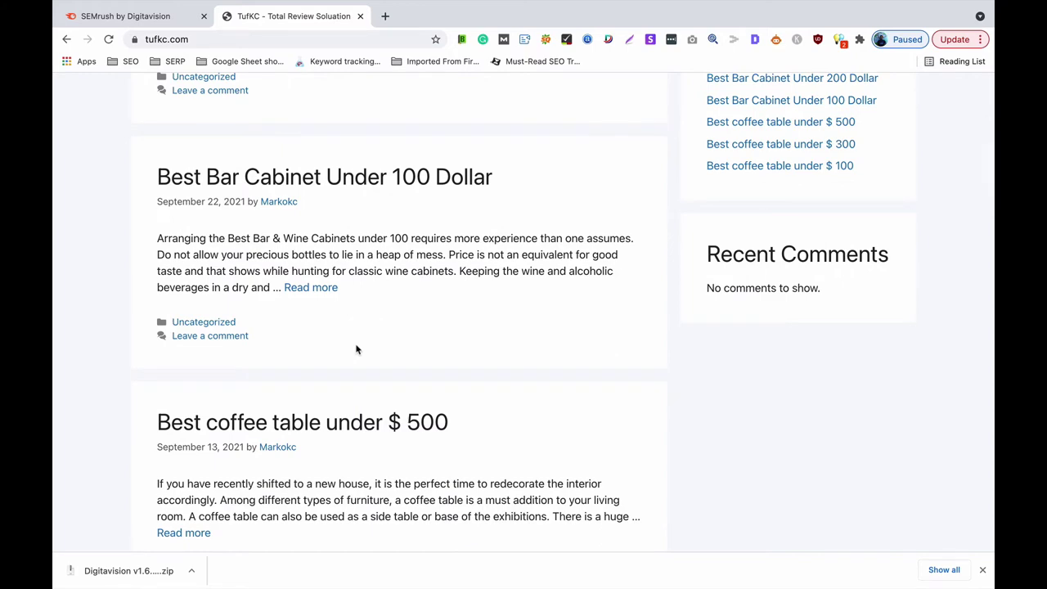
{"action": "scroll", "coordinate": [356, 350], "scroll_direction": "up", "scroll_amount": 3}
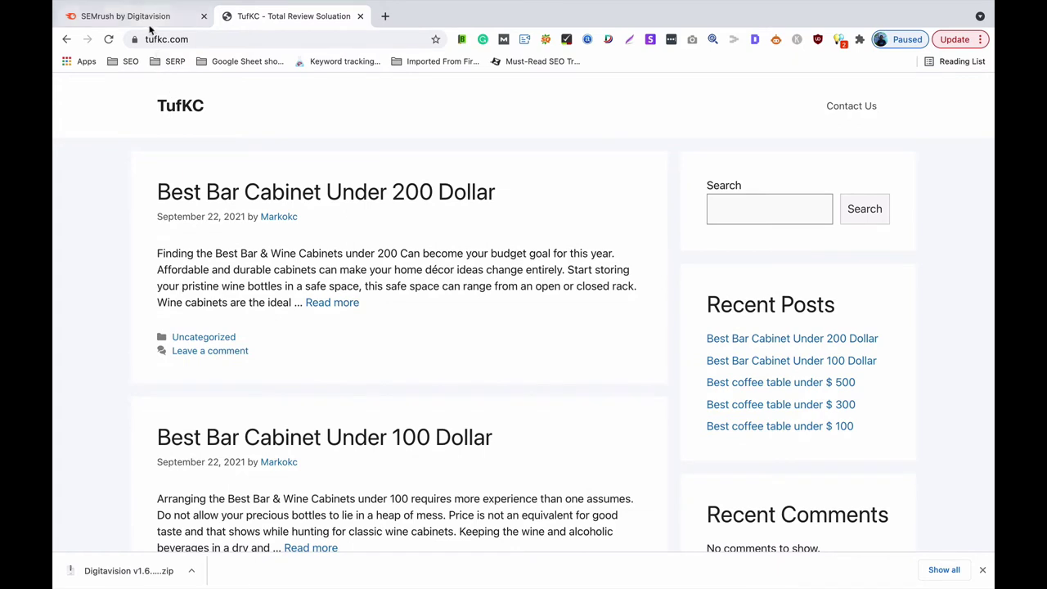
- Switch to Semrush, dismiss the browser's downloads bar and open the Keyword Overview tool
{"action": "left_click", "coordinate": [124, 15]}
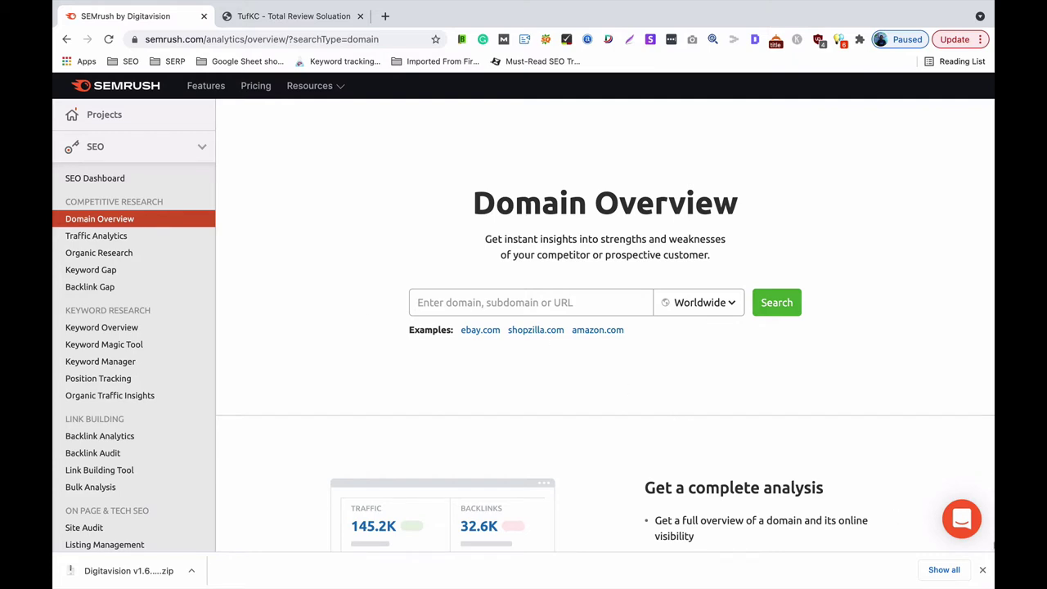
{"action": "left_click", "coordinate": [984, 569]}
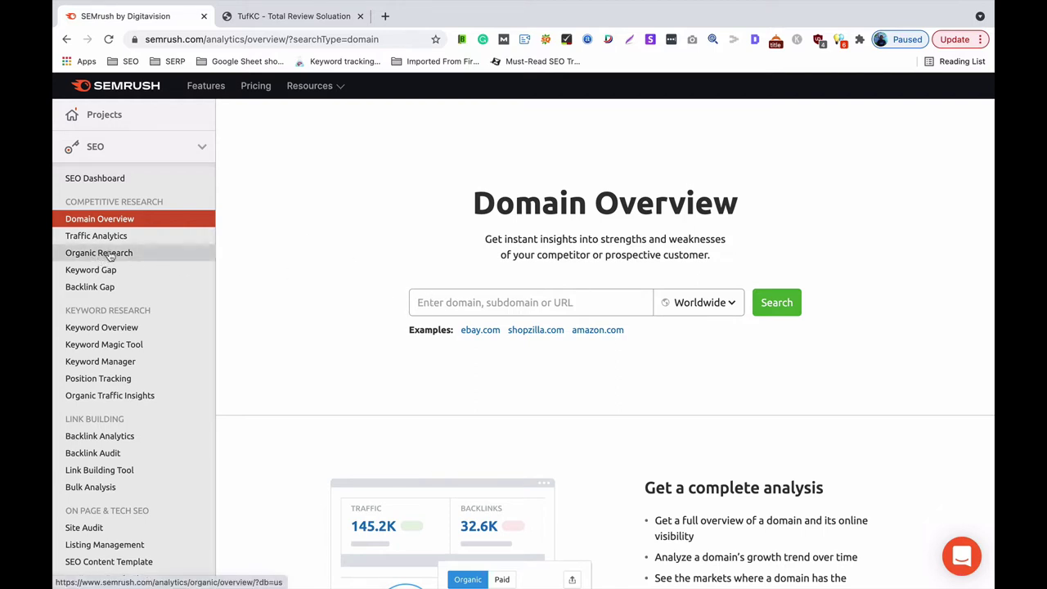
{"action": "left_click", "coordinate": [137, 330]}
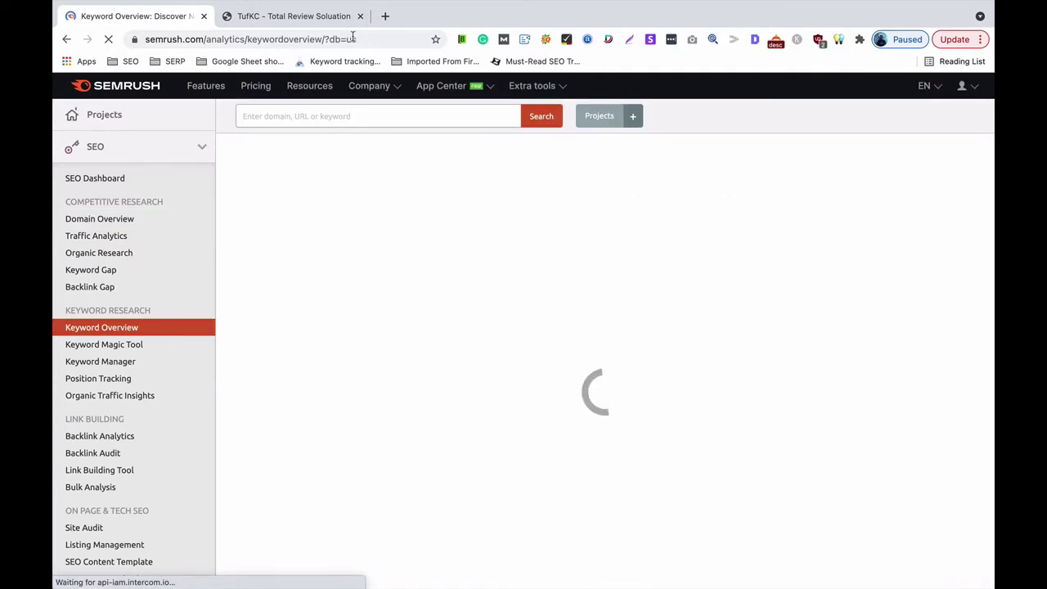
- Open amazon.com in a new browser tab
{"action": "left_click", "coordinate": [386, 16]}
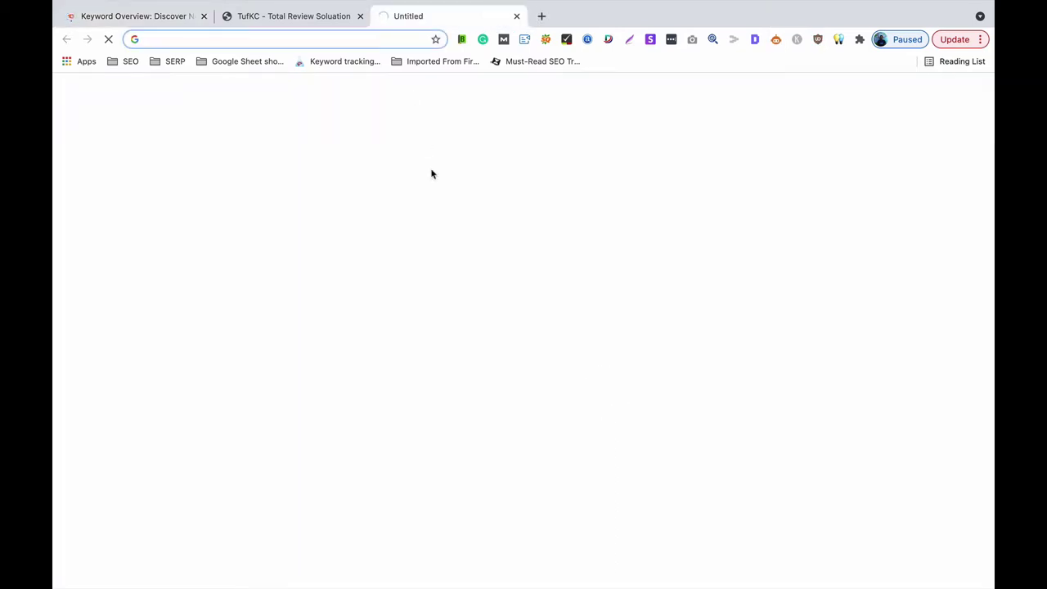
{"action": "type", "text": "ama"}
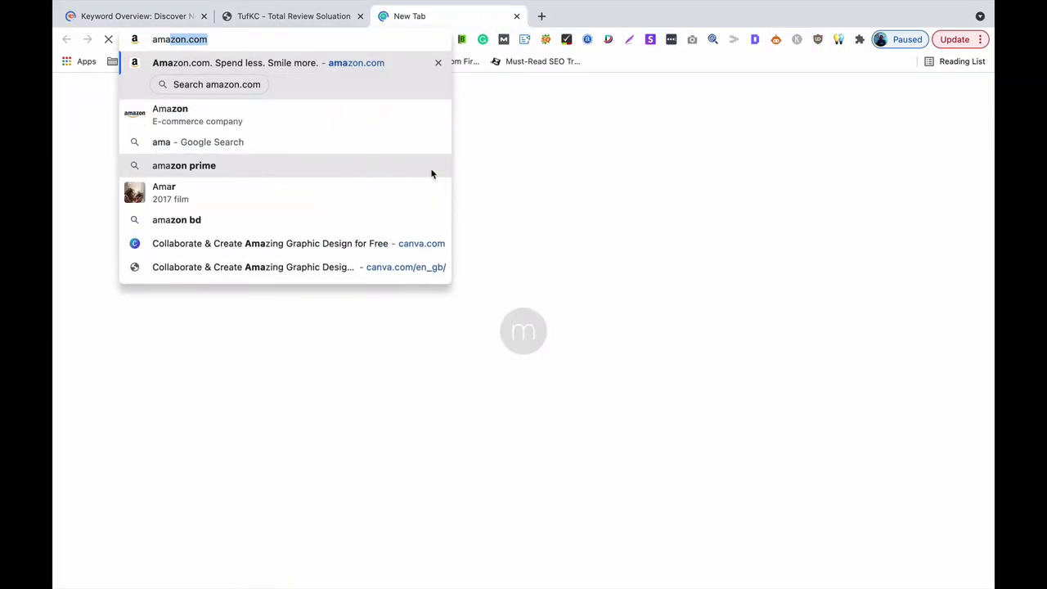
{"action": "key", "text": "Return"}
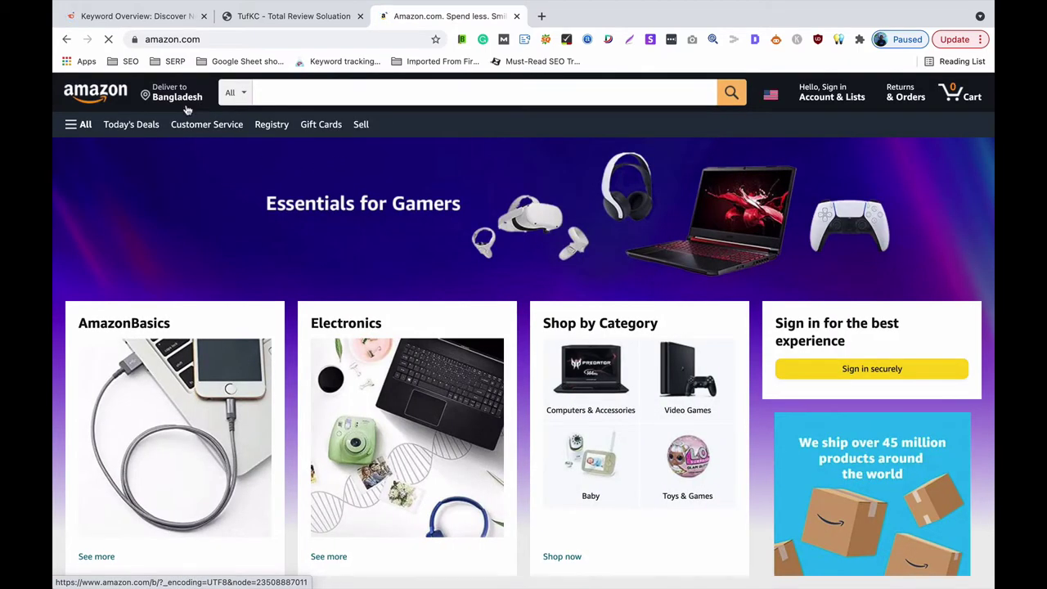
- Change Amazon's delivery location to the US zip code 10003
{"action": "left_click", "coordinate": [175, 95]}
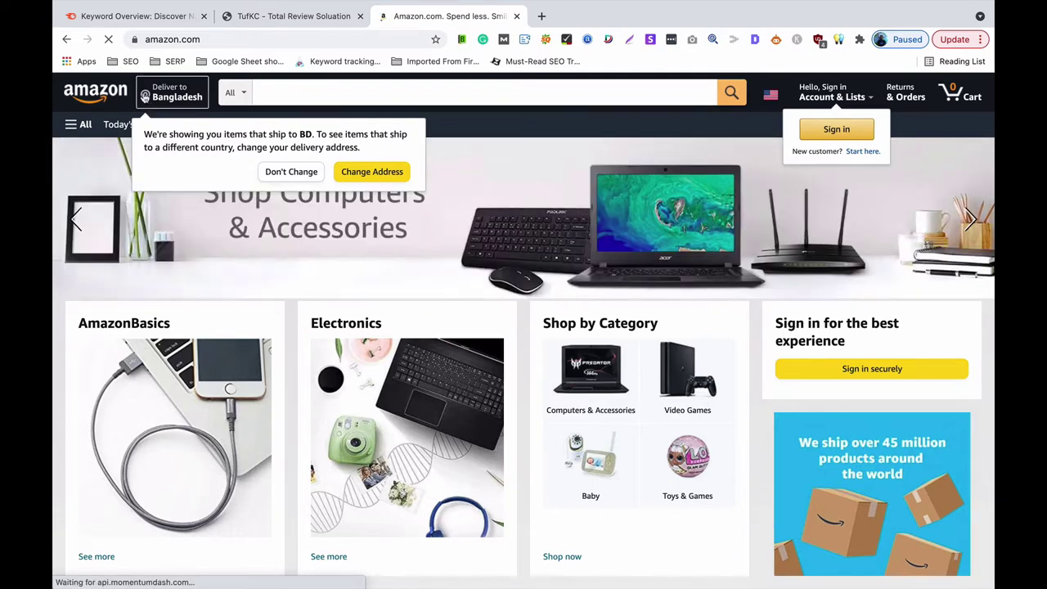
{"action": "left_click", "coordinate": [168, 96]}
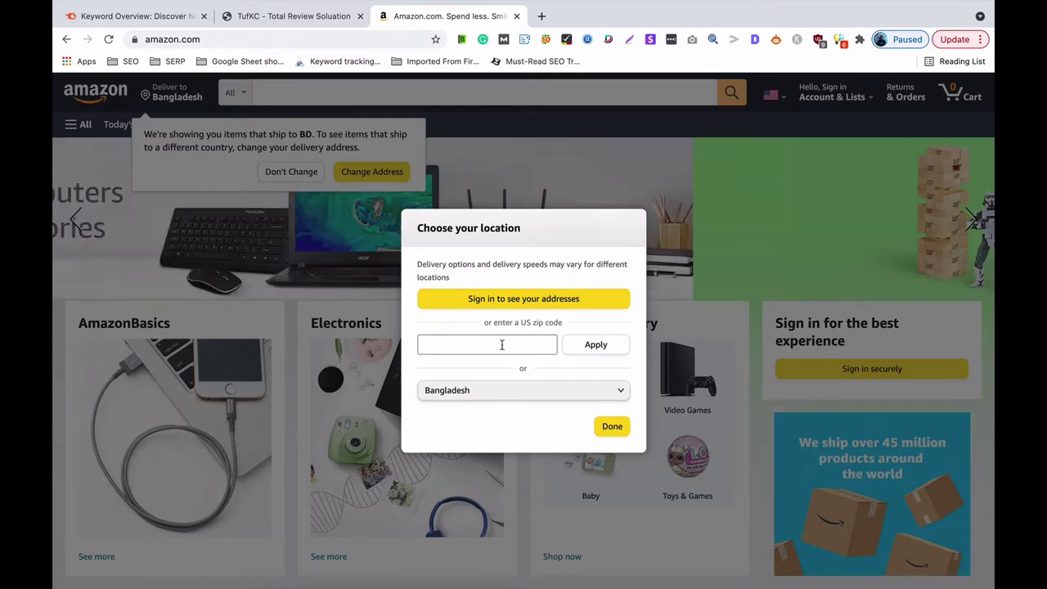
{"action": "left_click", "coordinate": [502, 344]}
{"action": "type", "text": "100"}
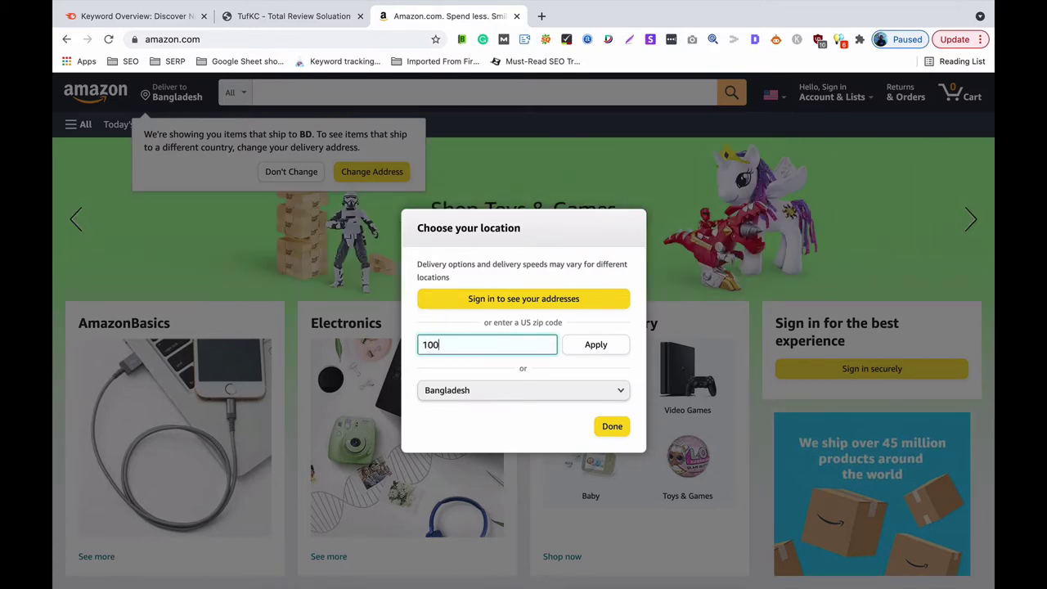
{"action": "type", "text": "03"}
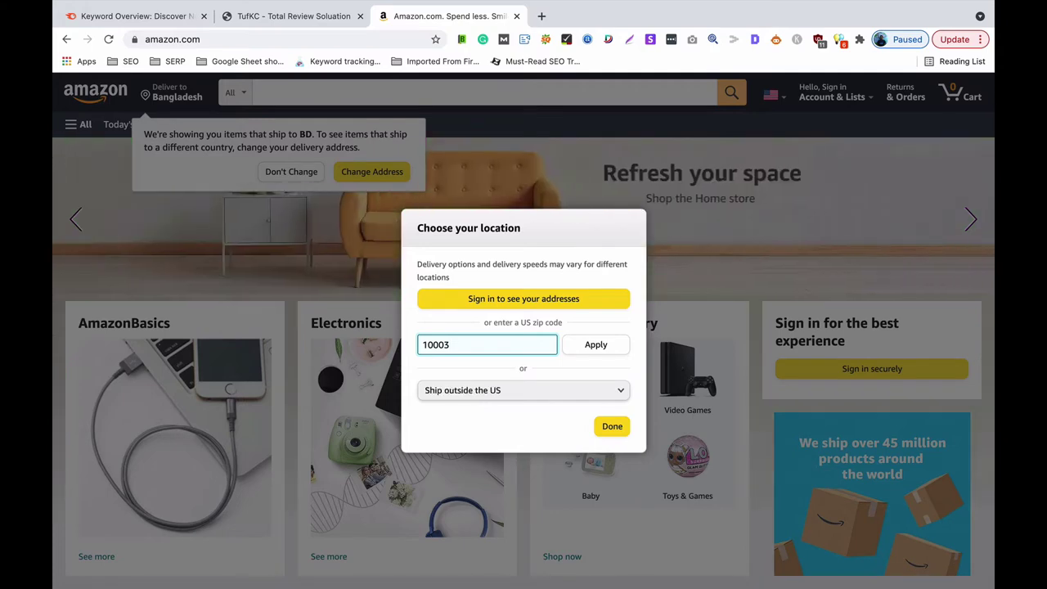
{"action": "key", "text": "Return"}
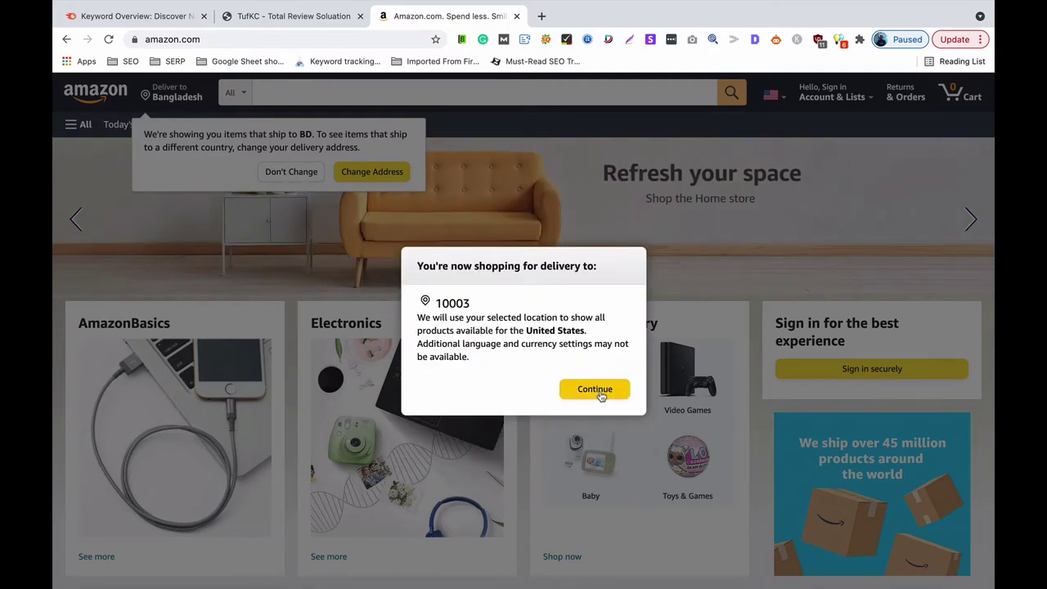
{"action": "left_click", "coordinate": [600, 390]}
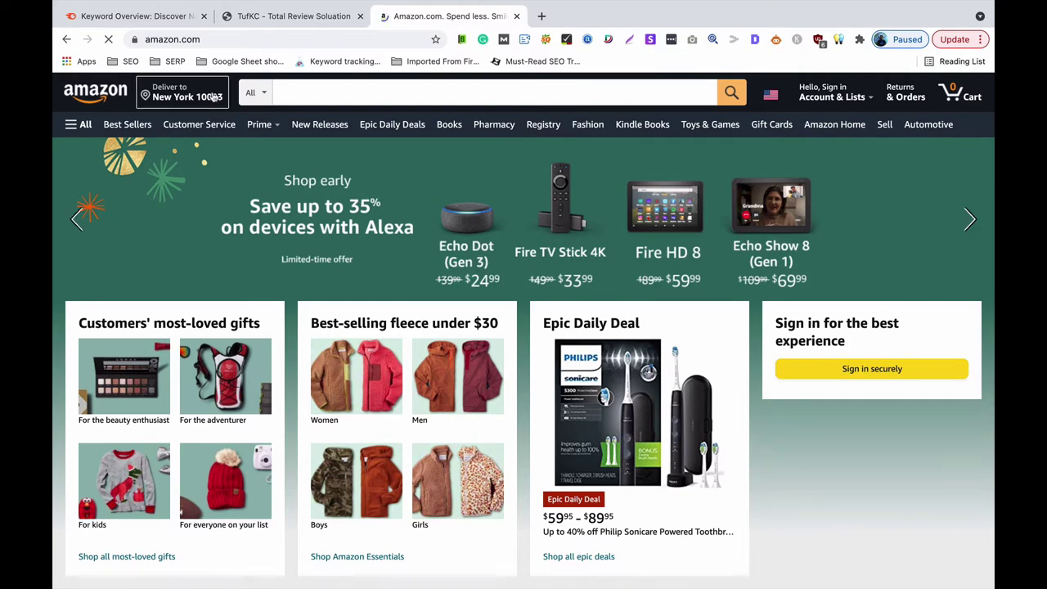
- Search Amazon for "car" across all departments and look through the product results
{"action": "scroll", "coordinate": [225, 254], "scroll_direction": "down", "scroll_amount": 5}
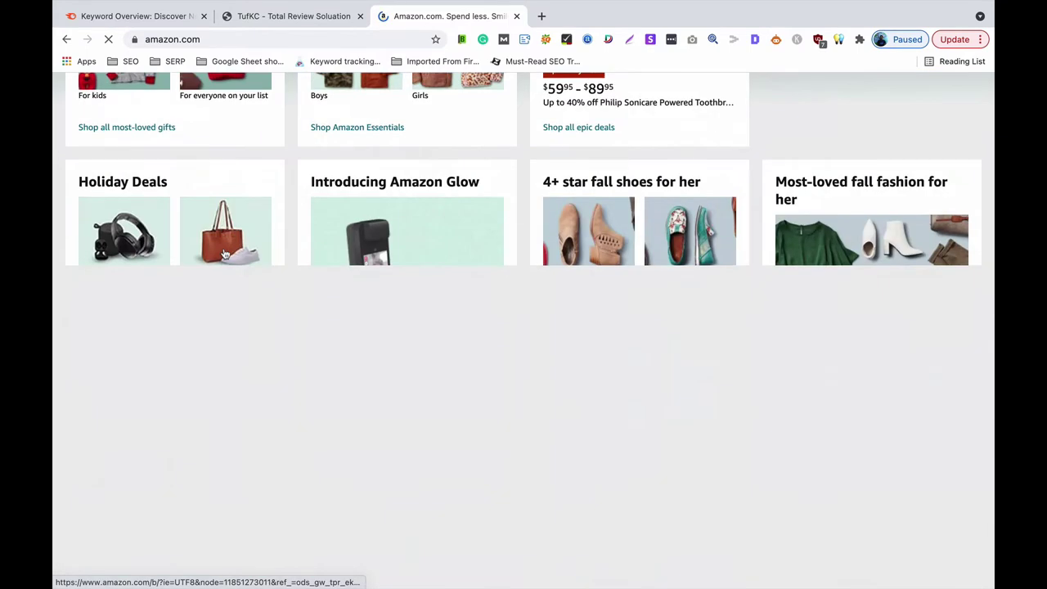
{"action": "scroll", "coordinate": [225, 253], "scroll_direction": "up", "scroll_amount": 5}
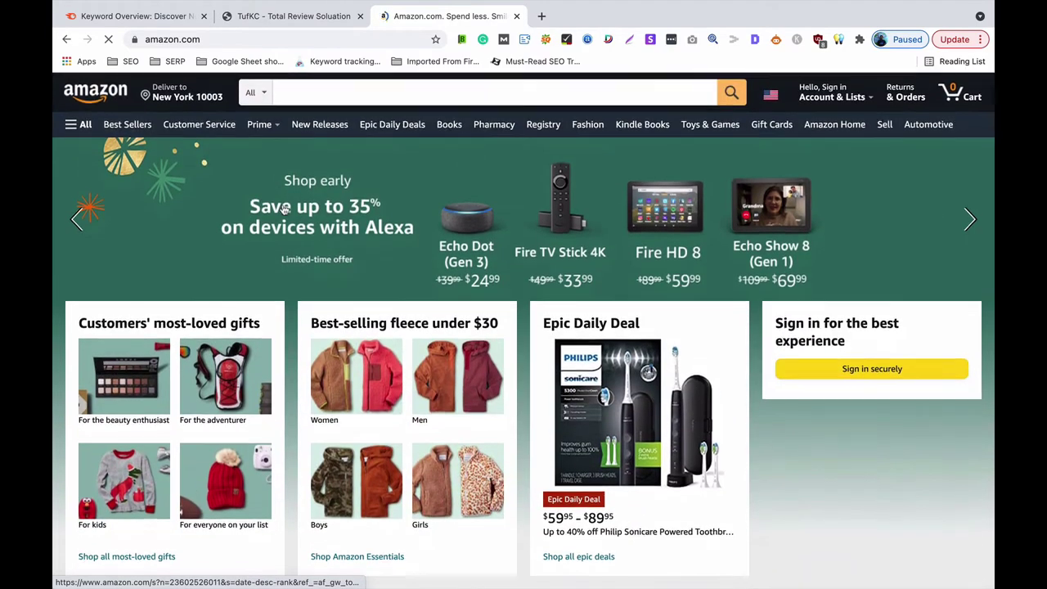
{"action": "left_click", "coordinate": [371, 93]}
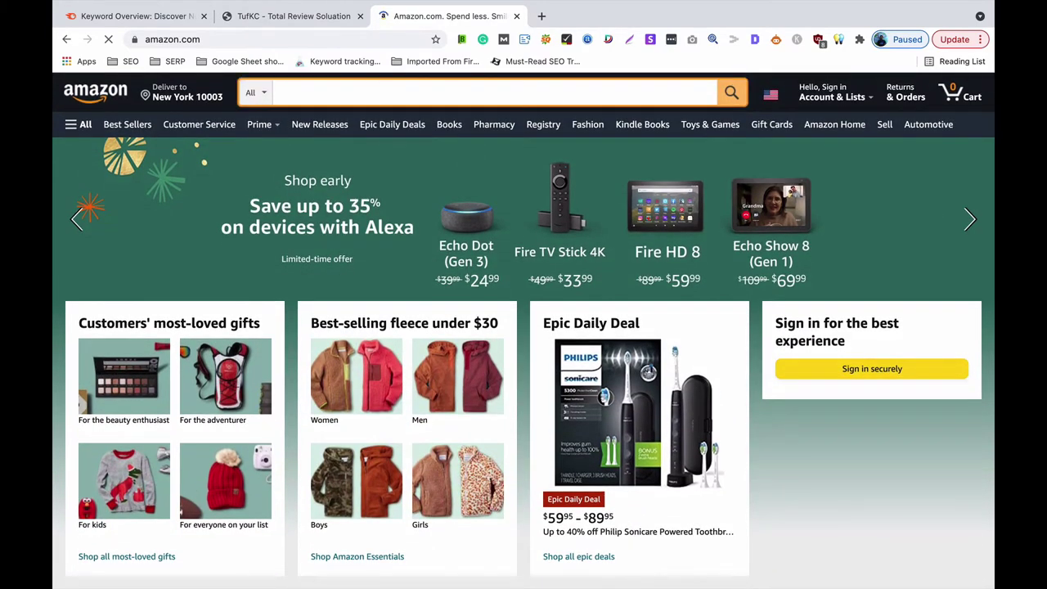
{"action": "type", "text": "car"}
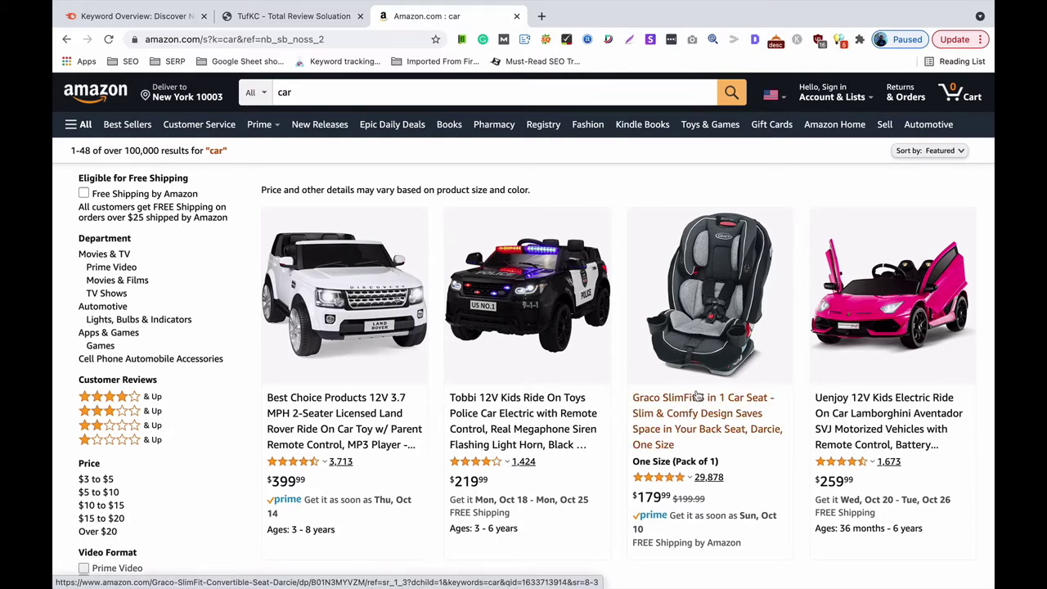
{"action": "scroll", "coordinate": [696, 396], "scroll_direction": "down", "scroll_amount": 5}
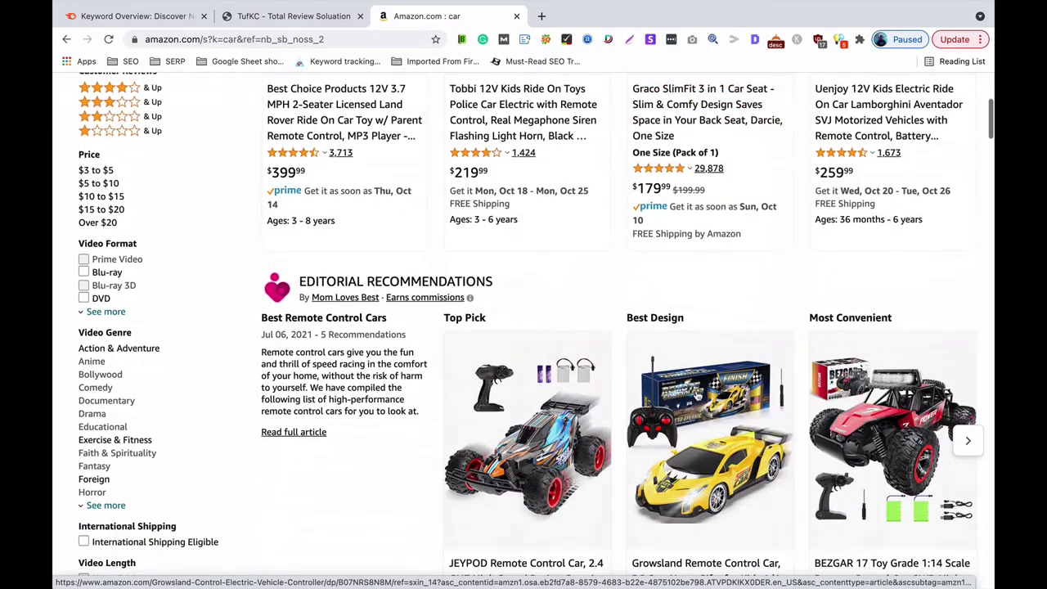
{"action": "scroll", "coordinate": [696, 396], "scroll_direction": "down", "scroll_amount": 4}
{"action": "scroll", "coordinate": [696, 395], "scroll_direction": "up", "scroll_amount": 8}
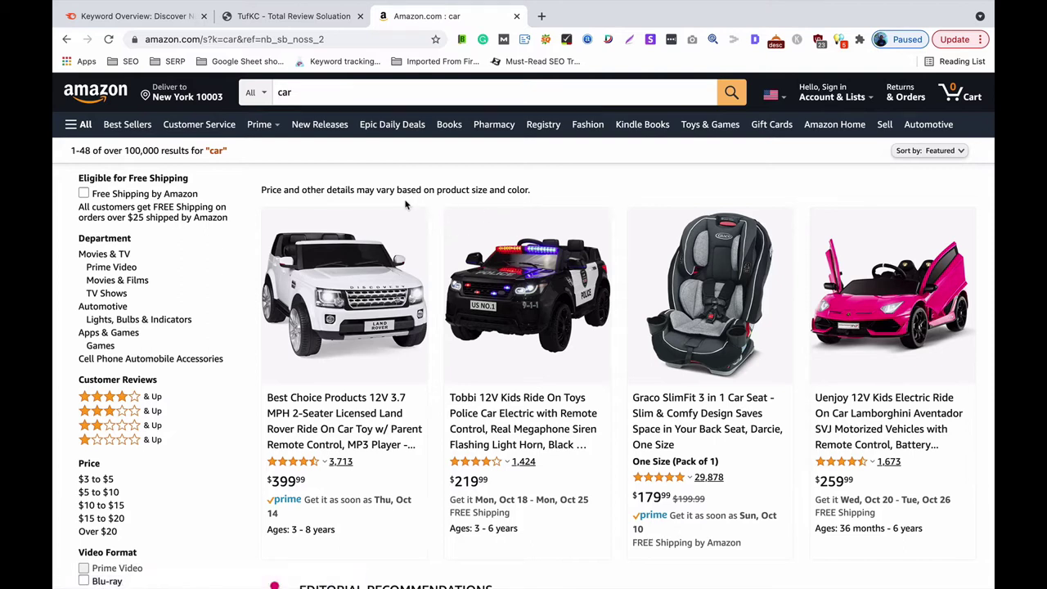
- Search Amazon for the suggested term "car accessories" and browse the resulting products for niche ideas
{"action": "left_click", "coordinate": [381, 87]}
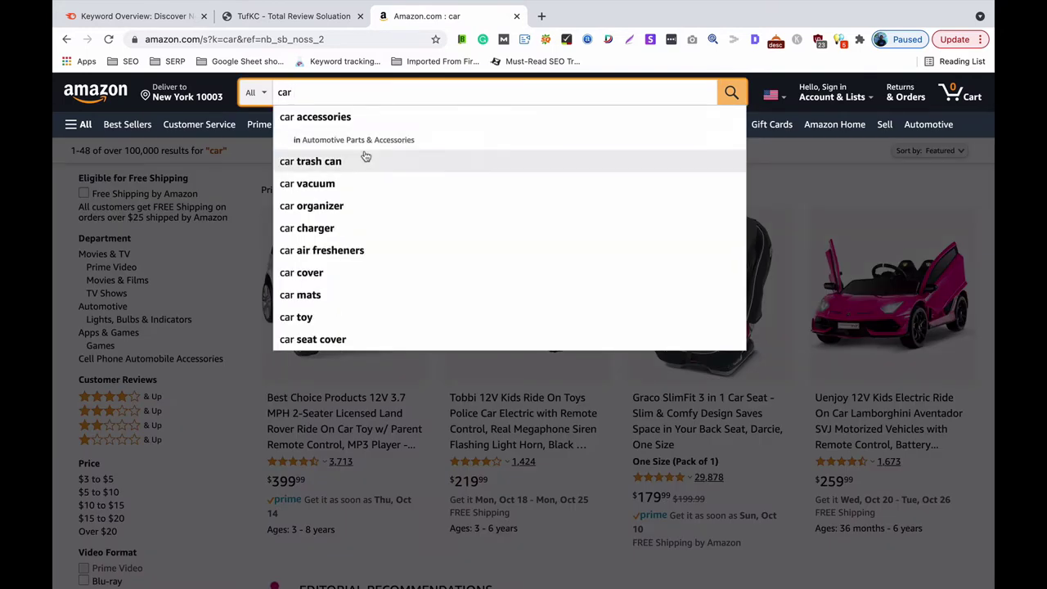
{"action": "left_click", "coordinate": [414, 117]}
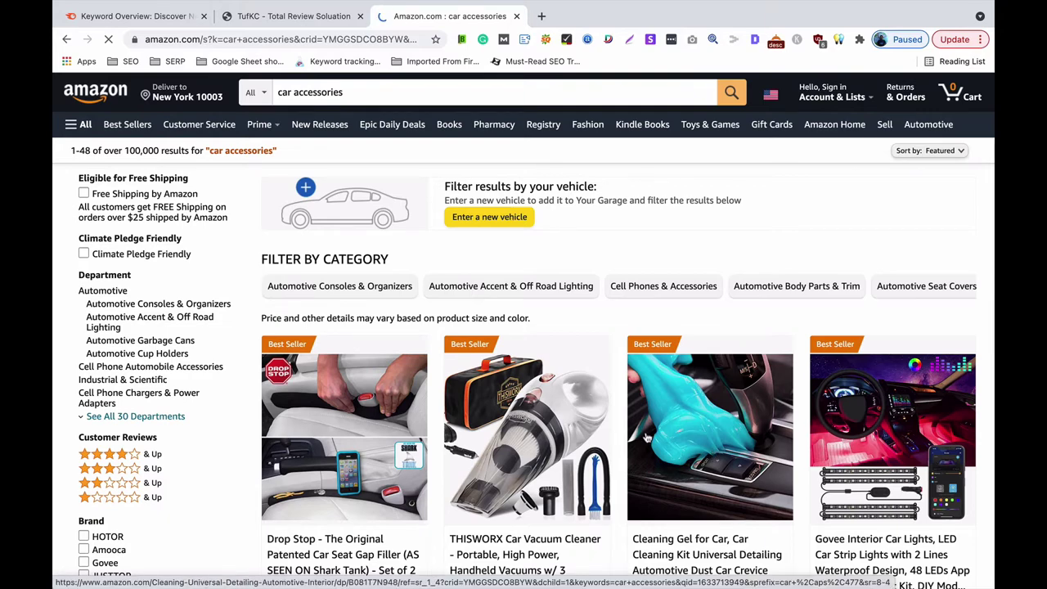
{"action": "scroll", "coordinate": [647, 437], "scroll_direction": "down", "scroll_amount": 5}
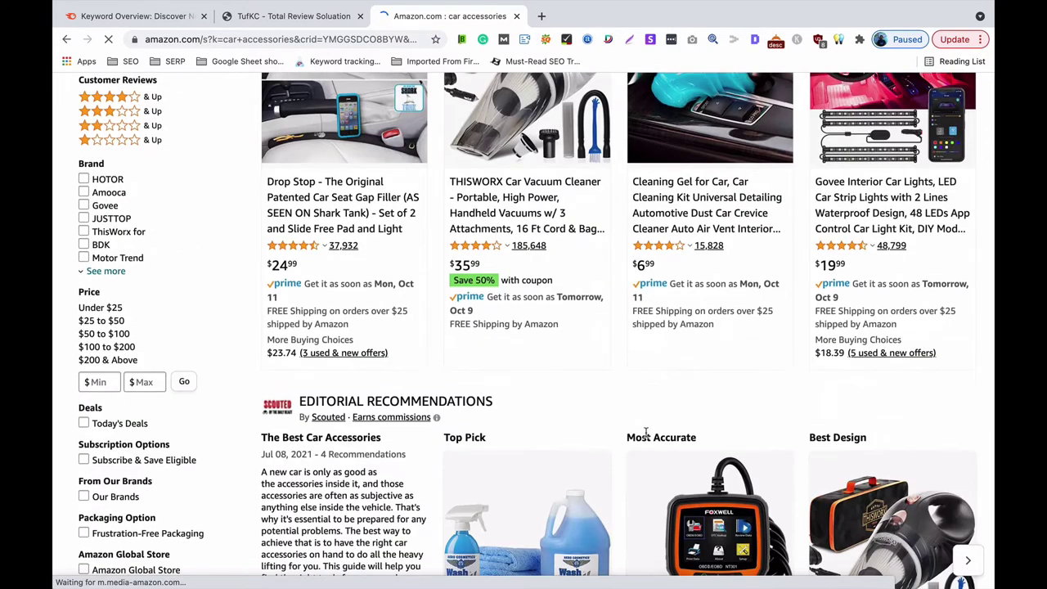
{"action": "scroll", "coordinate": [646, 433], "scroll_direction": "down", "scroll_amount": 9}
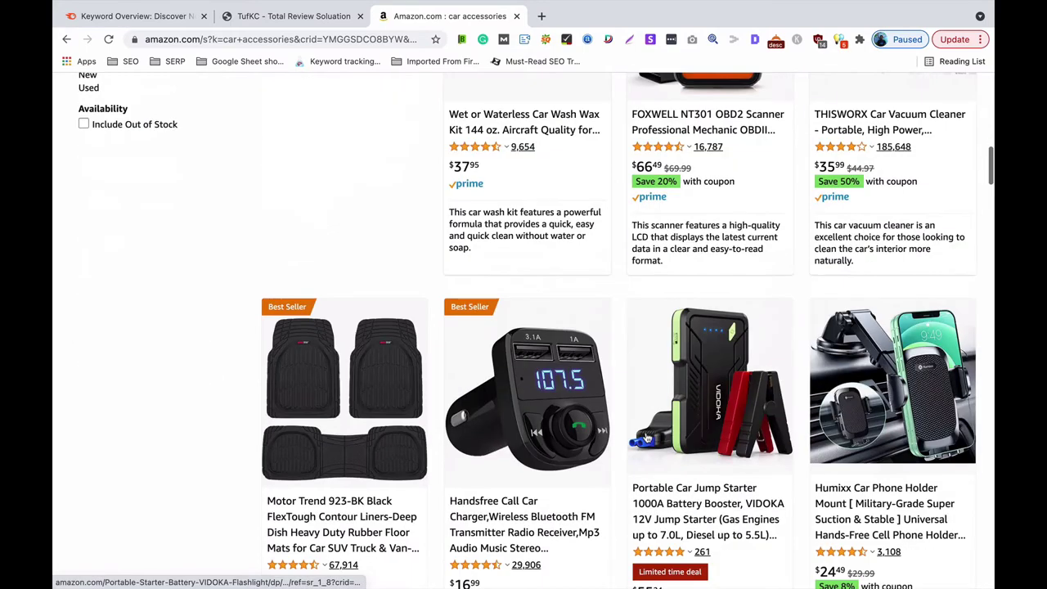
{"action": "scroll", "coordinate": [646, 439], "scroll_direction": "down", "scroll_amount": 4}
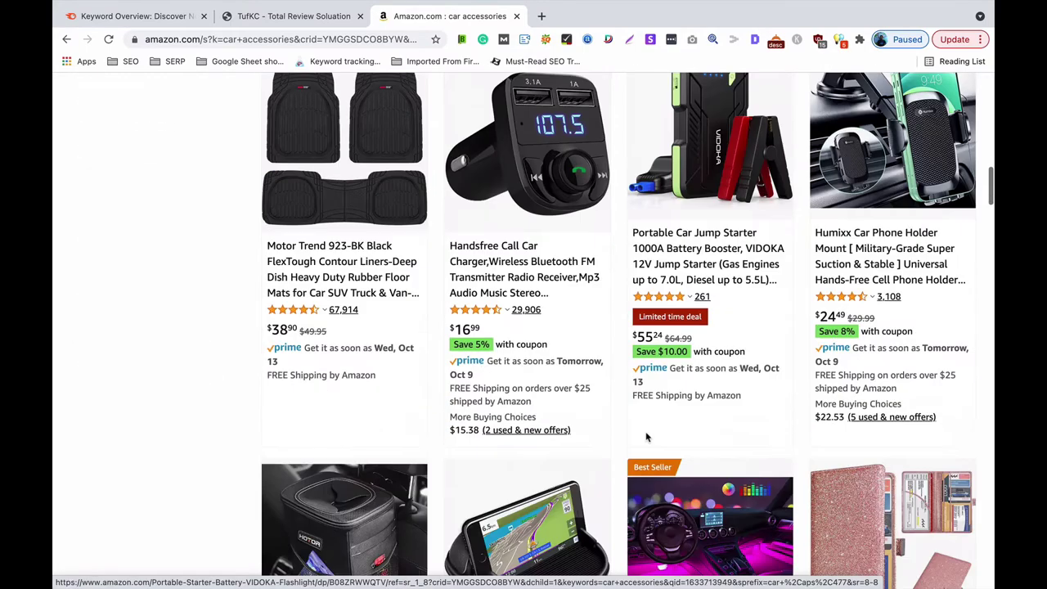
- Look through the car accessories results for product niches suitable for a review website
{"action": "scroll", "coordinate": [646, 439], "scroll_direction": "down", "scroll_amount": 4}
{"action": "scroll", "coordinate": [646, 439], "scroll_direction": "down", "scroll_amount": 3}
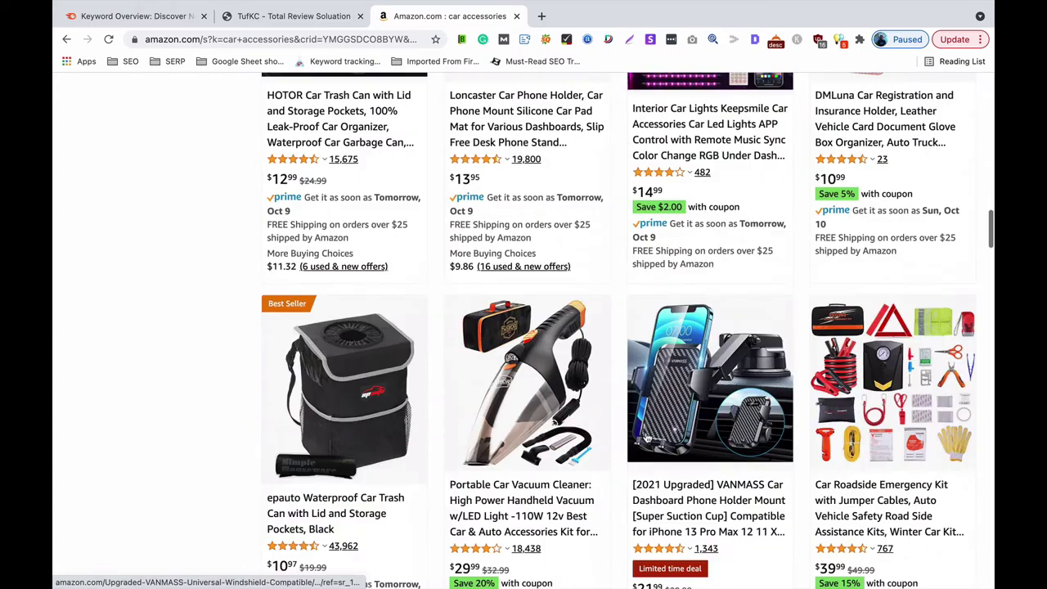
{"action": "scroll", "coordinate": [647, 439], "scroll_direction": "down", "scroll_amount": 4}
{"action": "scroll", "coordinate": [646, 439], "scroll_direction": "down", "scroll_amount": 3}
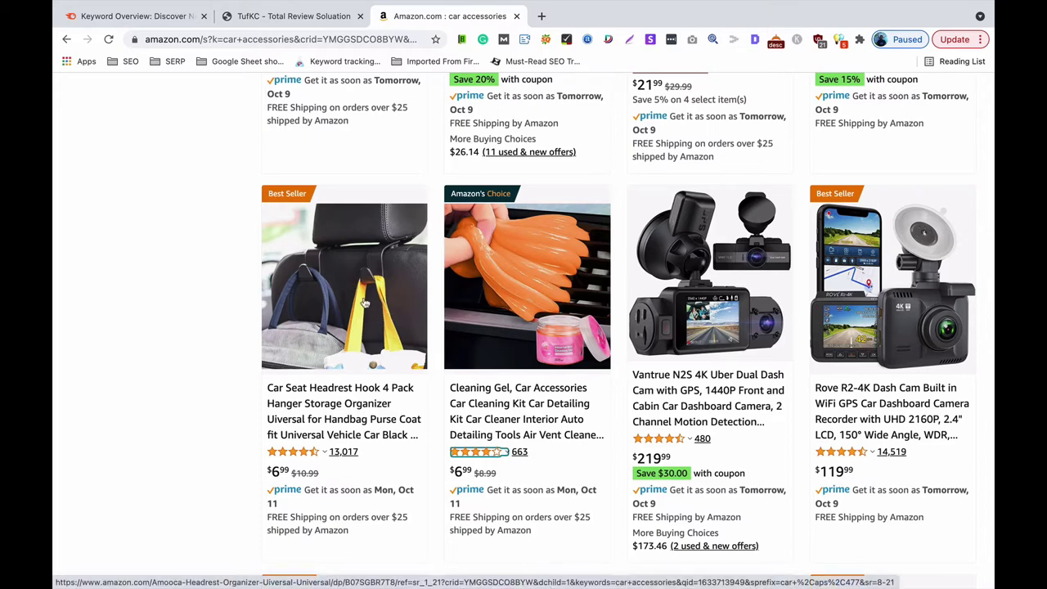
{"action": "scroll", "coordinate": [397, 355], "scroll_direction": "down", "scroll_amount": 3}
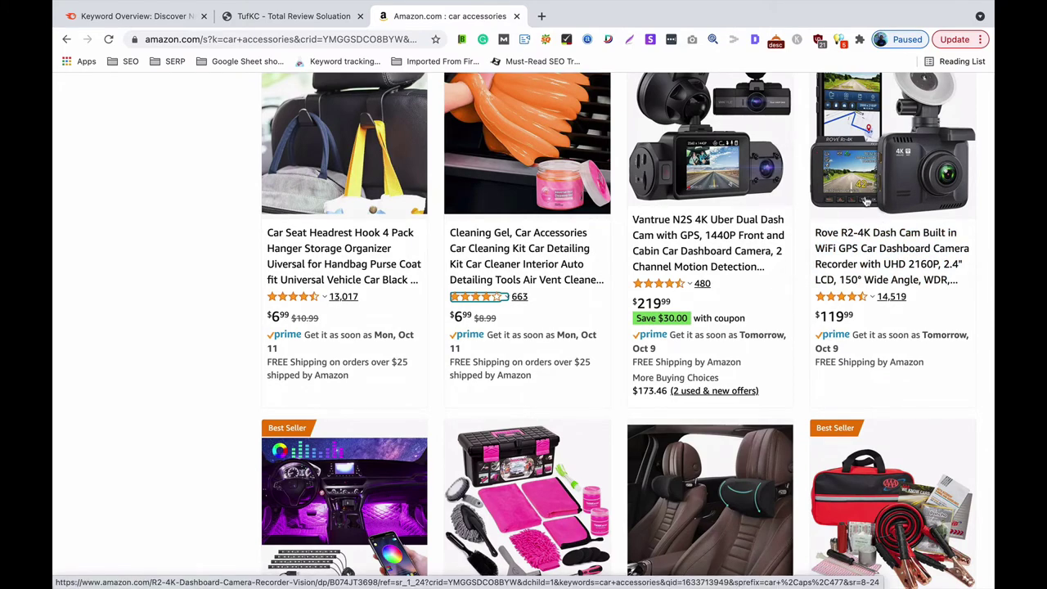
{"action": "scroll", "coordinate": [865, 201], "scroll_direction": "down", "scroll_amount": 5}
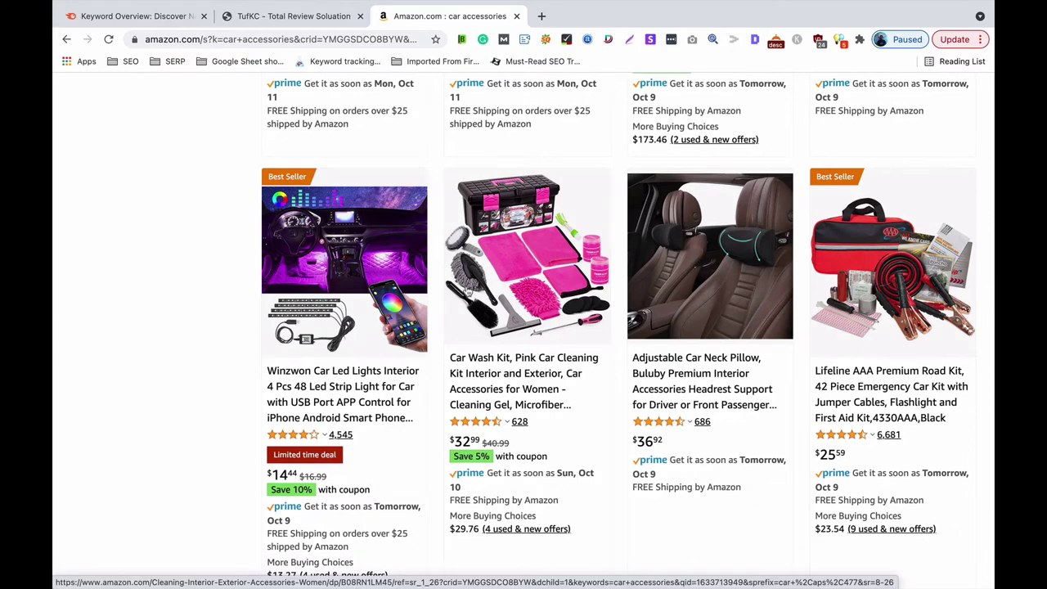
{"action": "scroll", "coordinate": [524, 360], "scroll_direction": "down", "scroll_amount": 6}
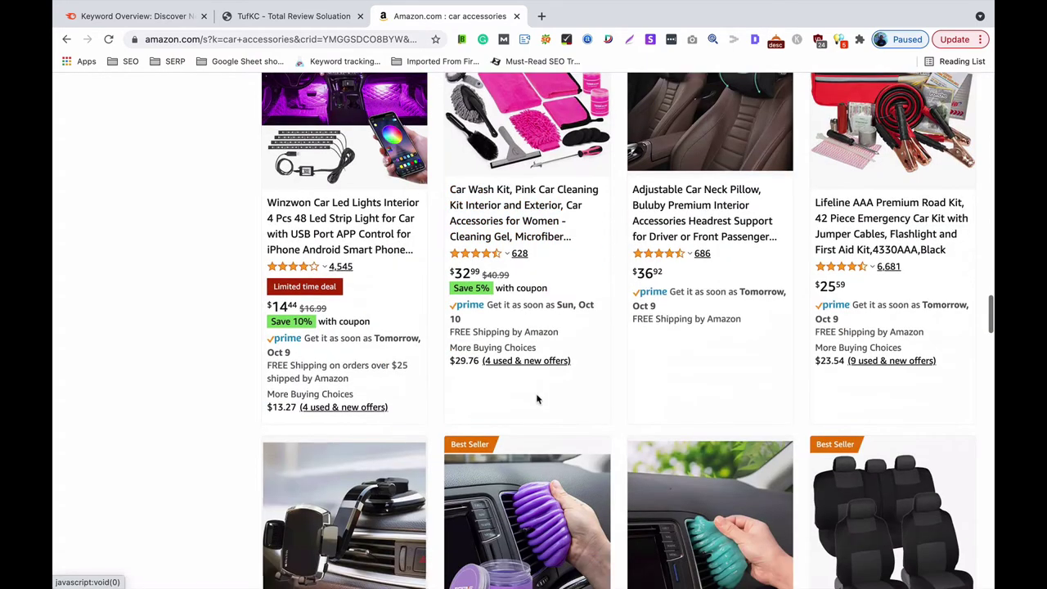
{"action": "scroll", "coordinate": [538, 399], "scroll_direction": "up", "scroll_amount": 8}
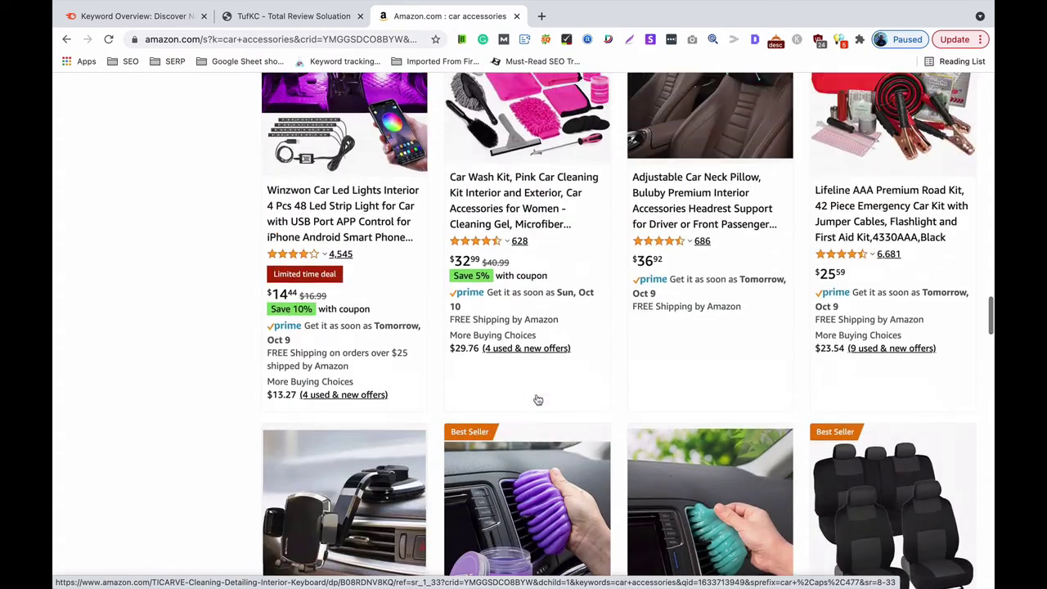
{"action": "scroll", "coordinate": [537, 398], "scroll_direction": "up", "scroll_amount": 15}
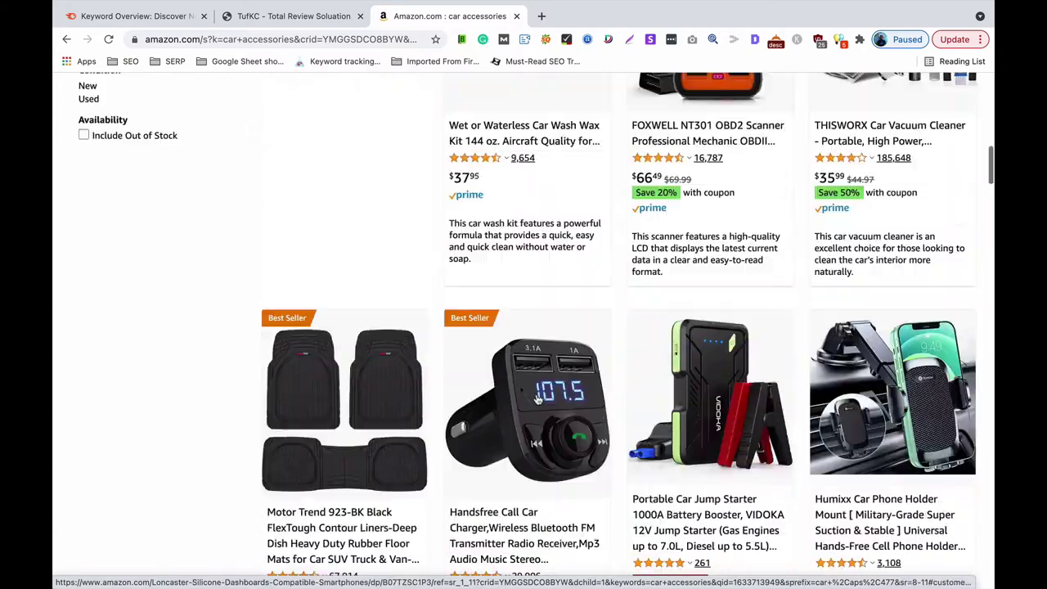
{"action": "scroll", "coordinate": [537, 398], "scroll_direction": "up", "scroll_amount": 10}
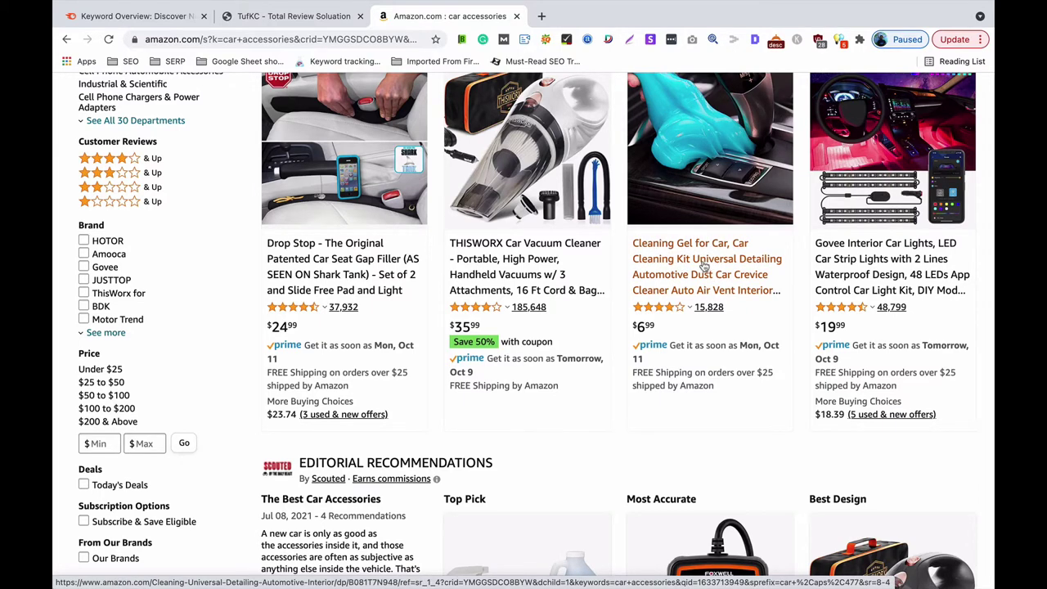
- Open the blue car cleaning gel product and copy "Cleaning Gel for Car" from its title
{"action": "left_click", "coordinate": [704, 267]}
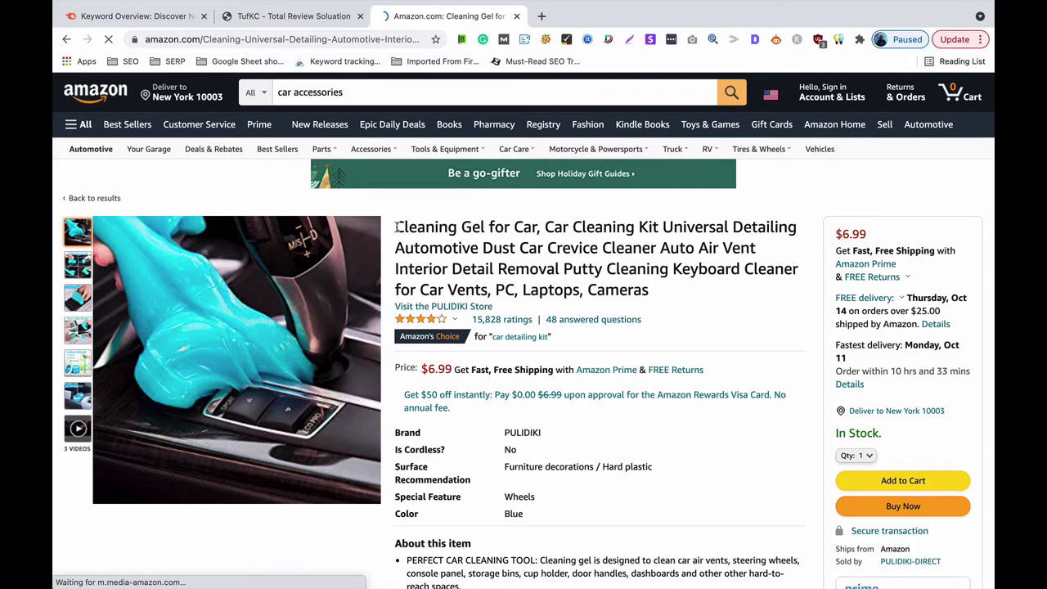
{"action": "left_click_drag", "start_coordinate": [524, 226], "coordinate": [535, 227]}
{"action": "key", "text": "super+c"}
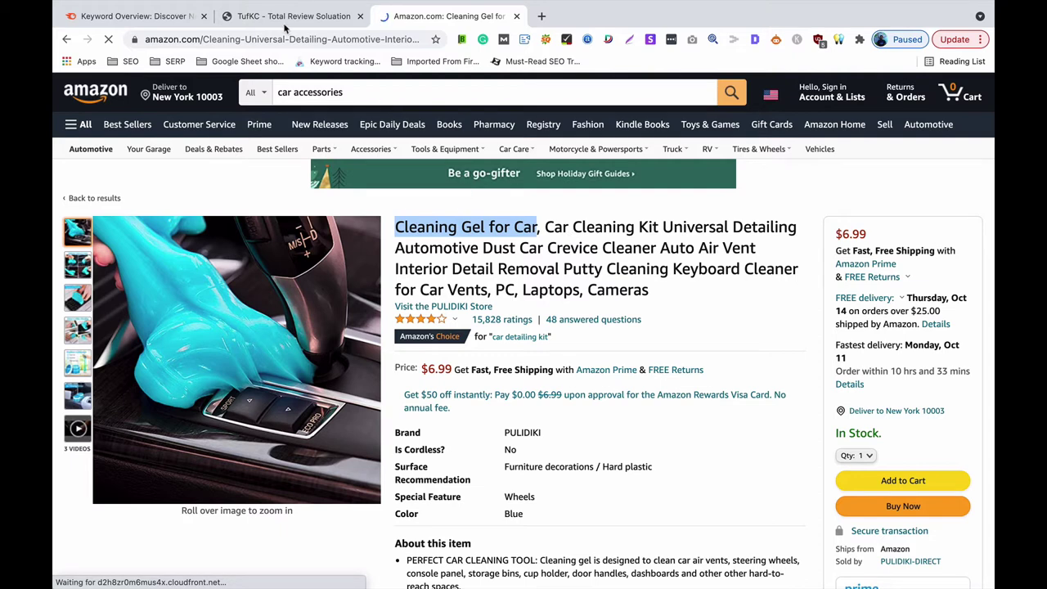
- Switch to Semrush and analyze the copied keyword "Cleaning Gel for Car" in Keyword Overview for the United States
{"action": "left_click", "coordinate": [173, 16]}
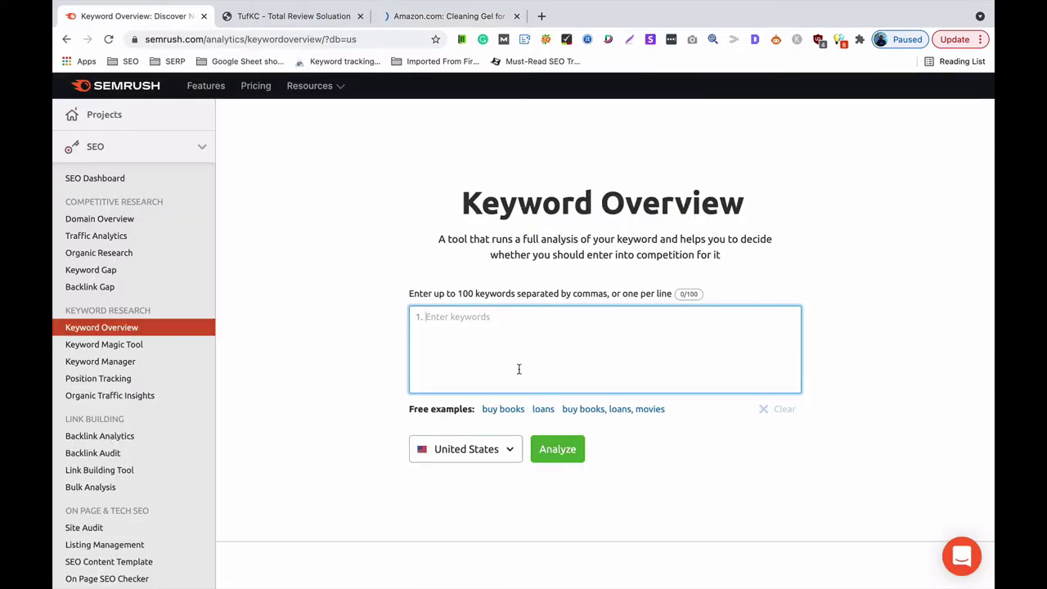
{"action": "key", "text": "super+v"}
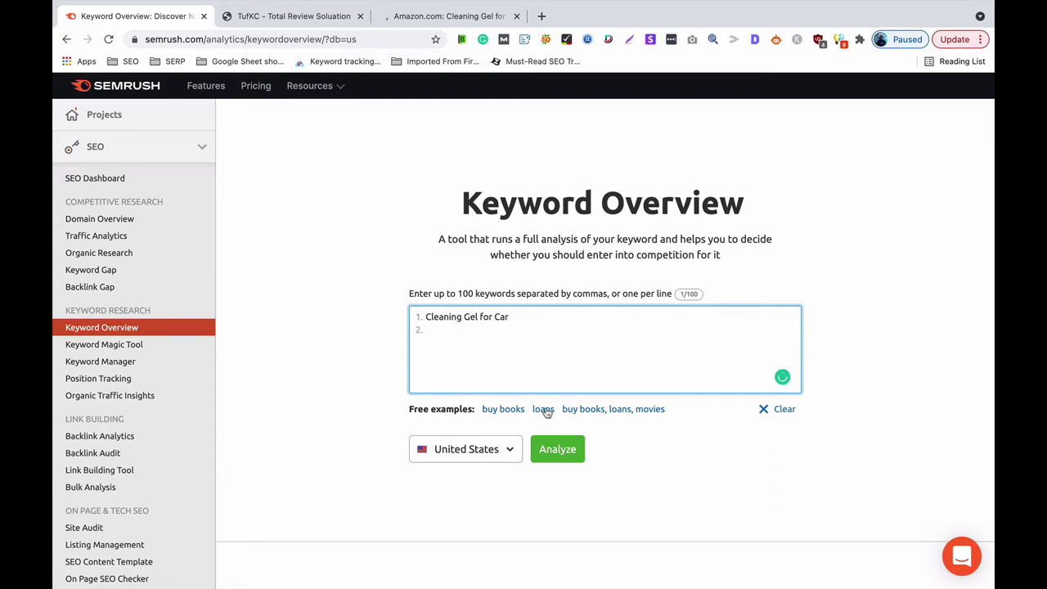
{"action": "left_click", "coordinate": [564, 451]}
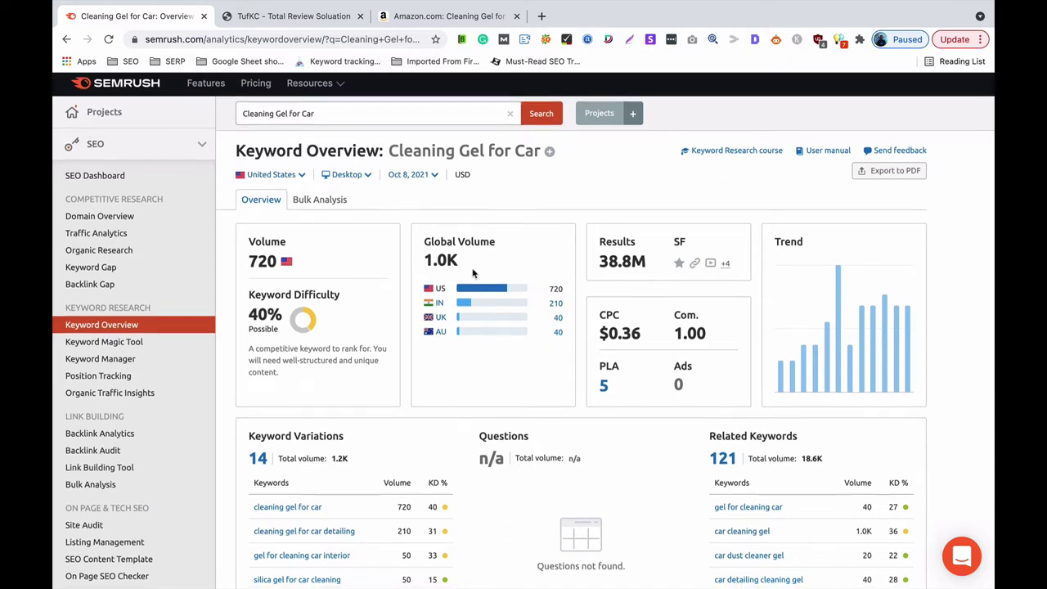
- Review the keyword overview for "Cleaning Gel for Car" and open the full list of its keyword variations
{"action": "scroll", "coordinate": [472, 271], "scroll_direction": "down", "scroll_amount": 3}
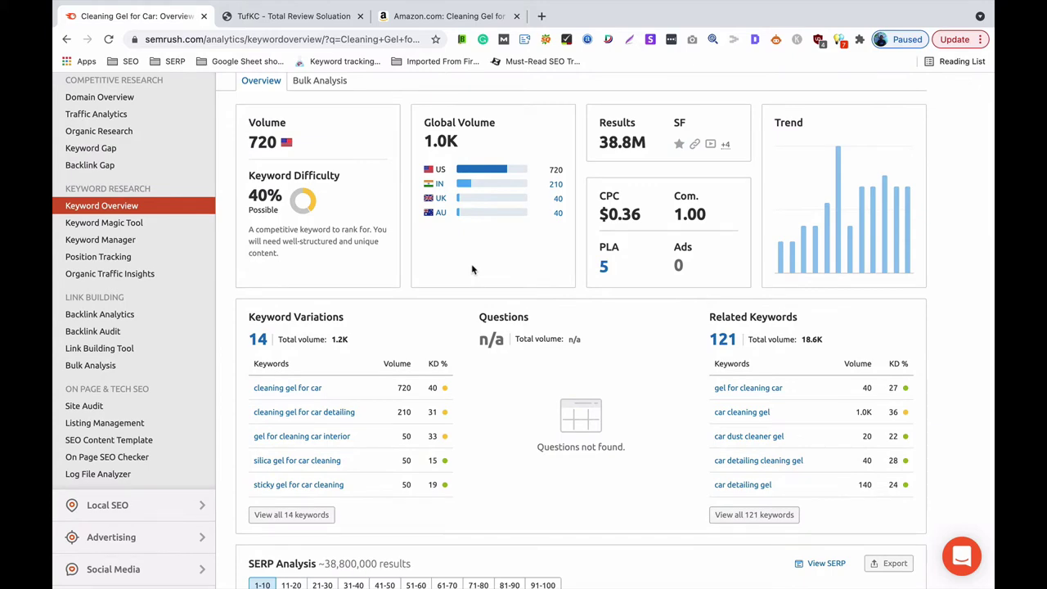
{"action": "scroll", "coordinate": [472, 269], "scroll_direction": "down", "scroll_amount": 3}
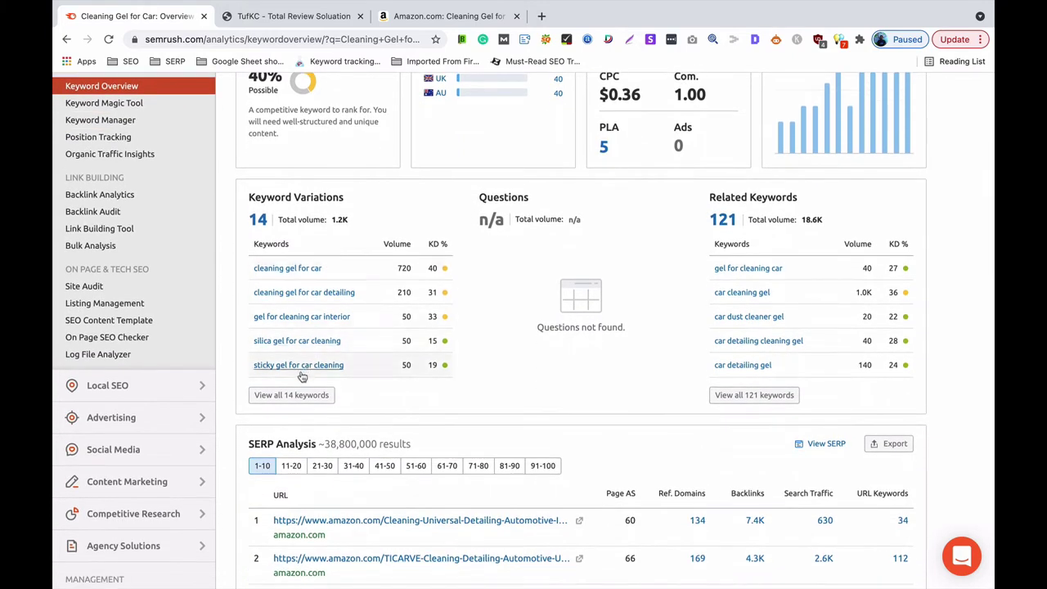
{"action": "left_click", "coordinate": [295, 396]}
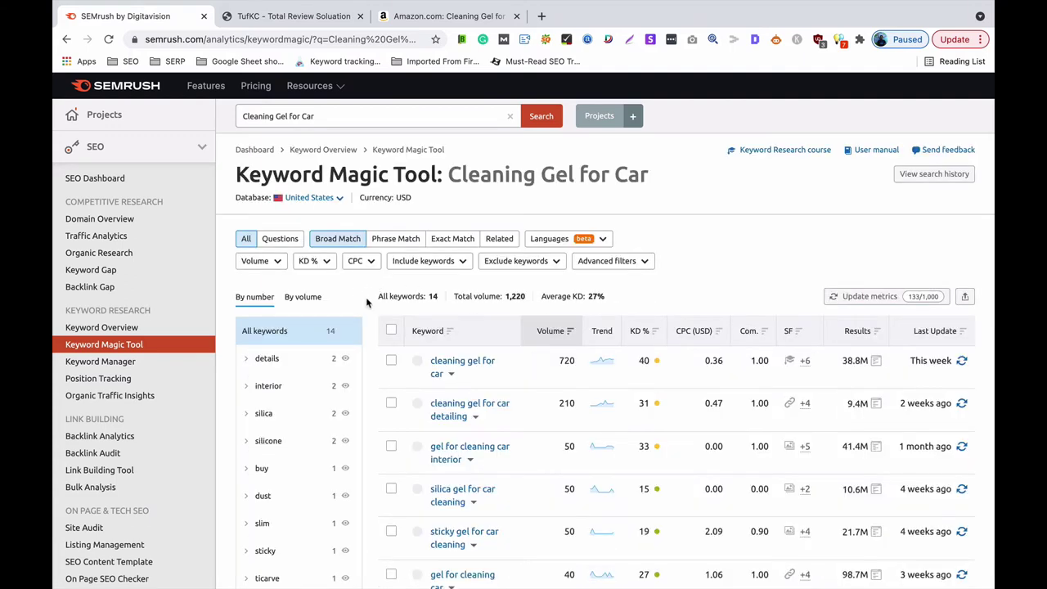
- Examine the keyword variations' difficulty and volume, sorting by volume in ascending and then descending order
{"action": "scroll", "coordinate": [442, 324], "scroll_direction": "down", "scroll_amount": 1}
{"action": "scroll", "coordinate": [441, 324], "scroll_direction": "down", "scroll_amount": 2}
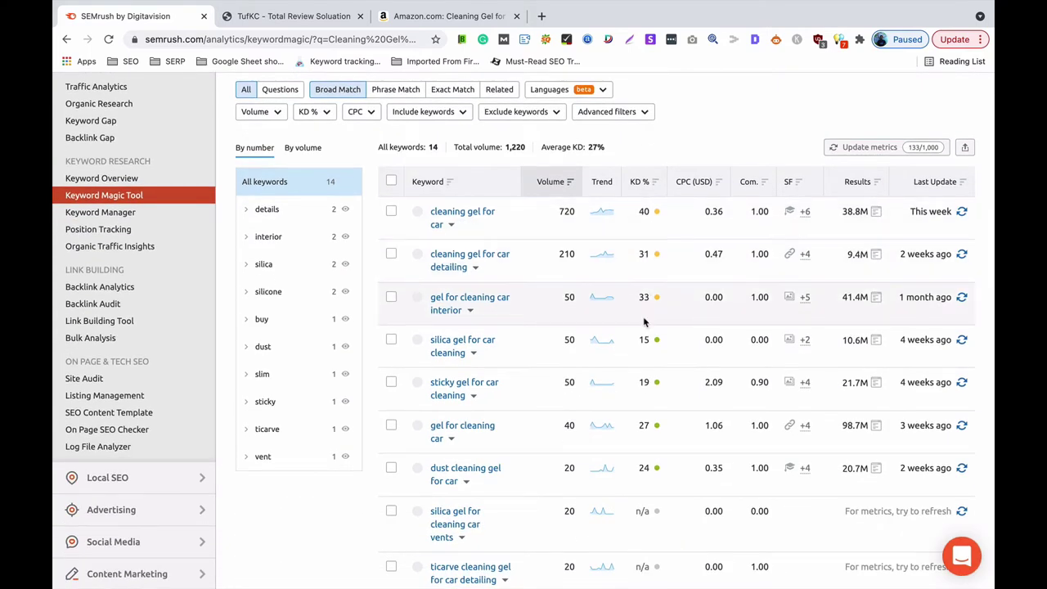
{"action": "mouse_move", "coordinate": [643, 340]}
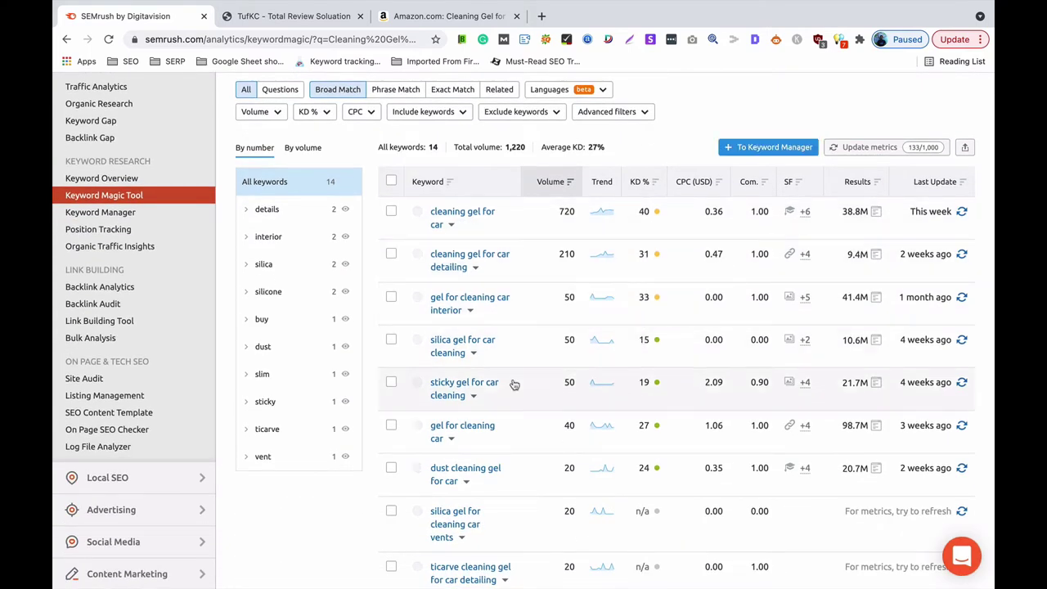
{"action": "left_click", "coordinate": [568, 182]}
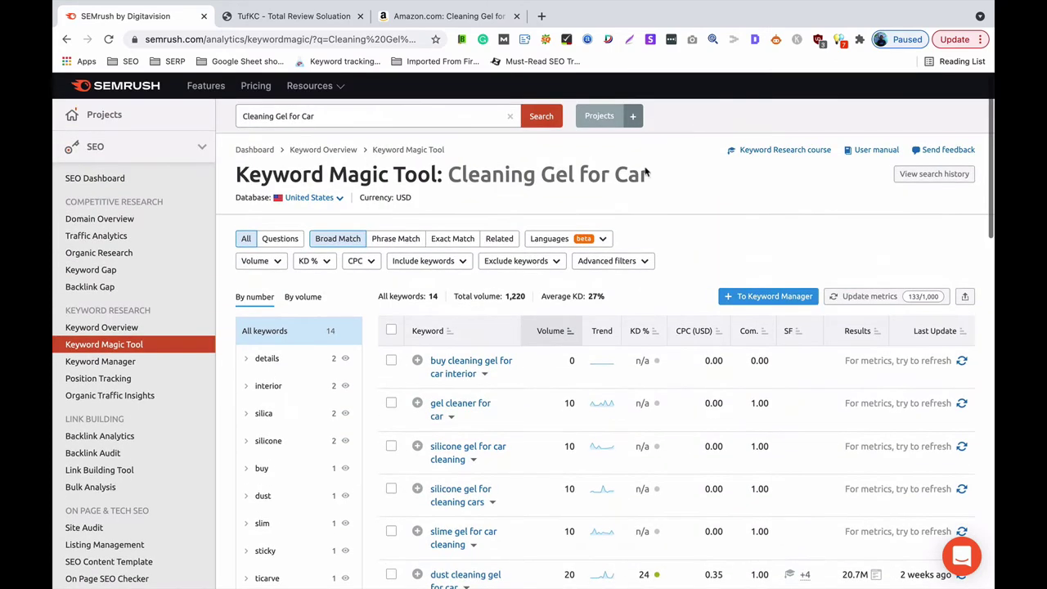
{"action": "left_click", "coordinate": [573, 336]}
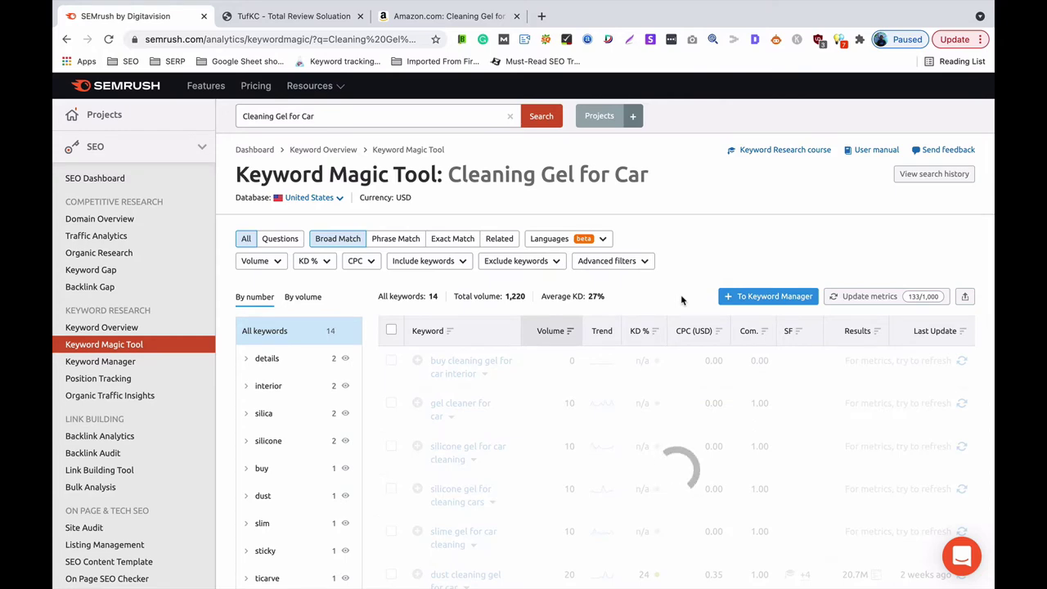
- Filter the keyword variations to a custom keyword difficulty range of 0 to 29%
{"action": "scroll", "coordinate": [681, 300], "scroll_direction": "down", "scroll_amount": 3}
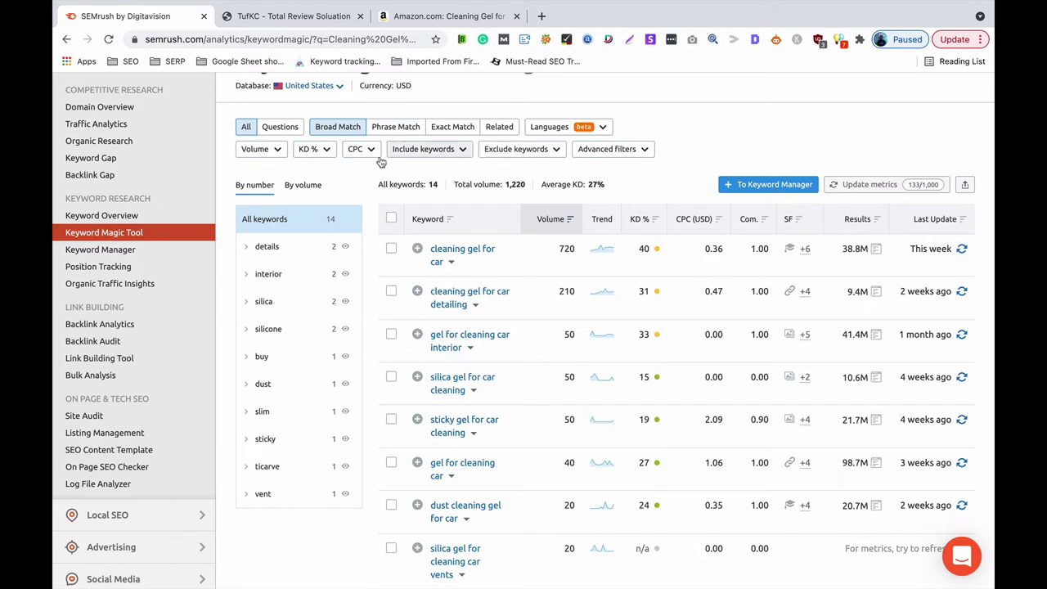
{"action": "left_click", "coordinate": [315, 151]}
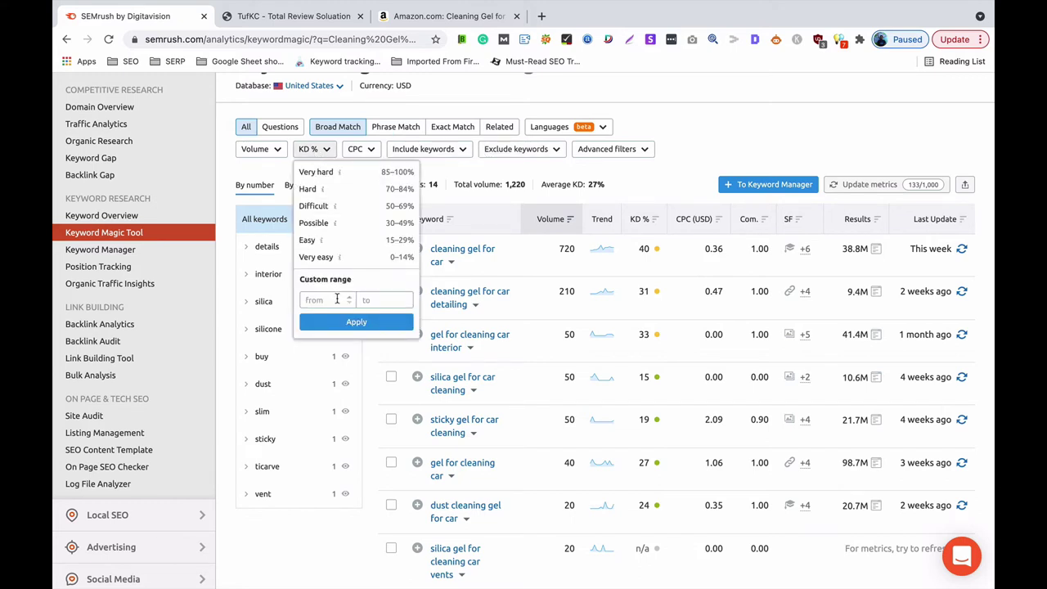
{"action": "left_click", "coordinate": [336, 299]}
{"action": "type", "text": "0"}
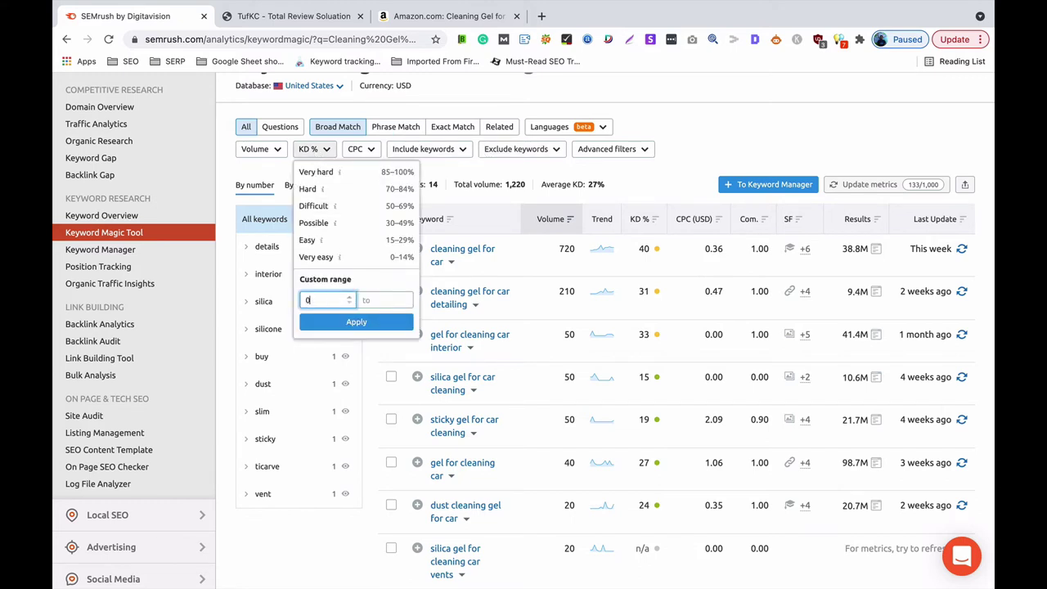
{"action": "left_click", "coordinate": [396, 298]}
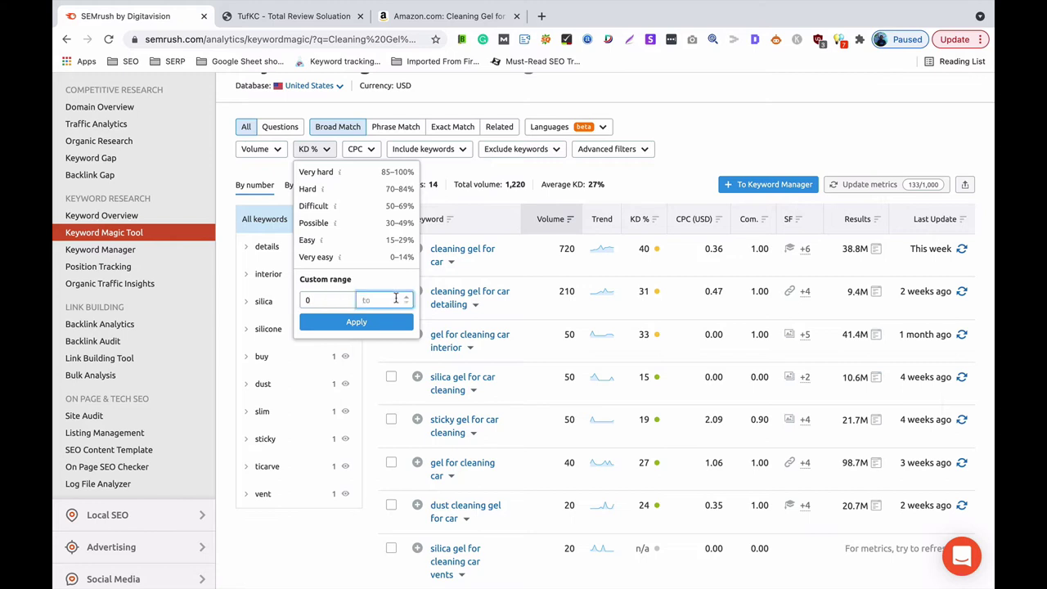
{"action": "type", "text": "29"}
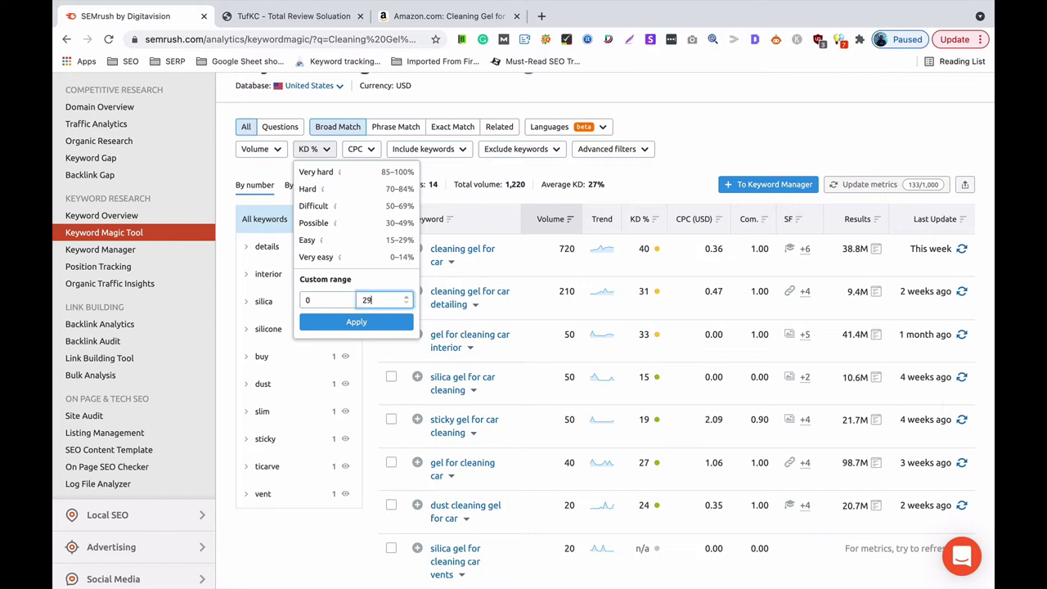
{"action": "left_click", "coordinate": [373, 323]}
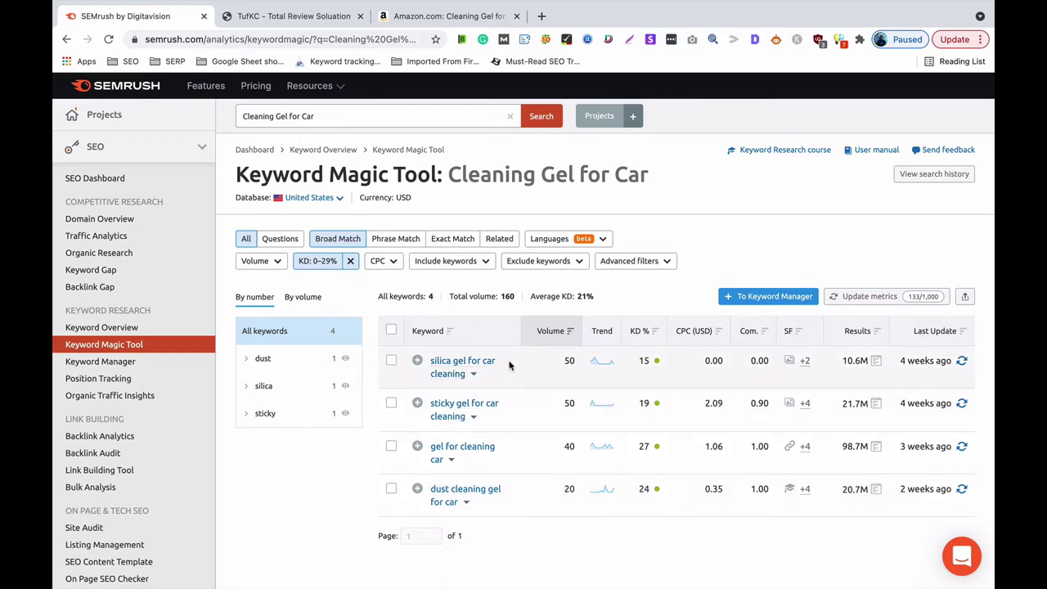
- Open the overview for "silica gel for car cleaning" and examine its metrics and the top 10 sites in the SERP analysis
{"action": "left_click", "coordinate": [459, 364]}
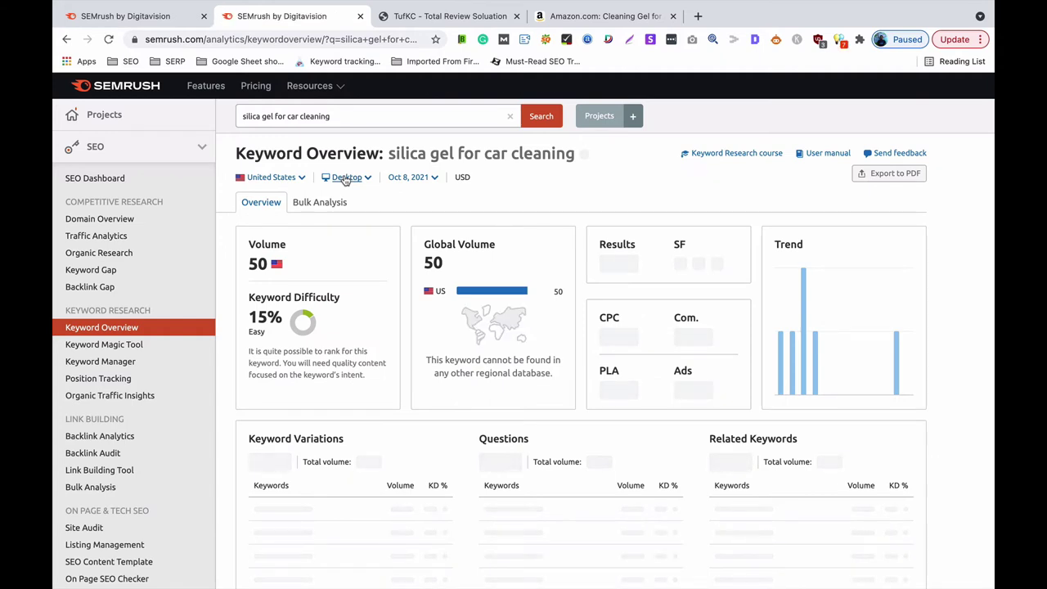
{"action": "scroll", "coordinate": [346, 180], "scroll_direction": "down", "scroll_amount": 3}
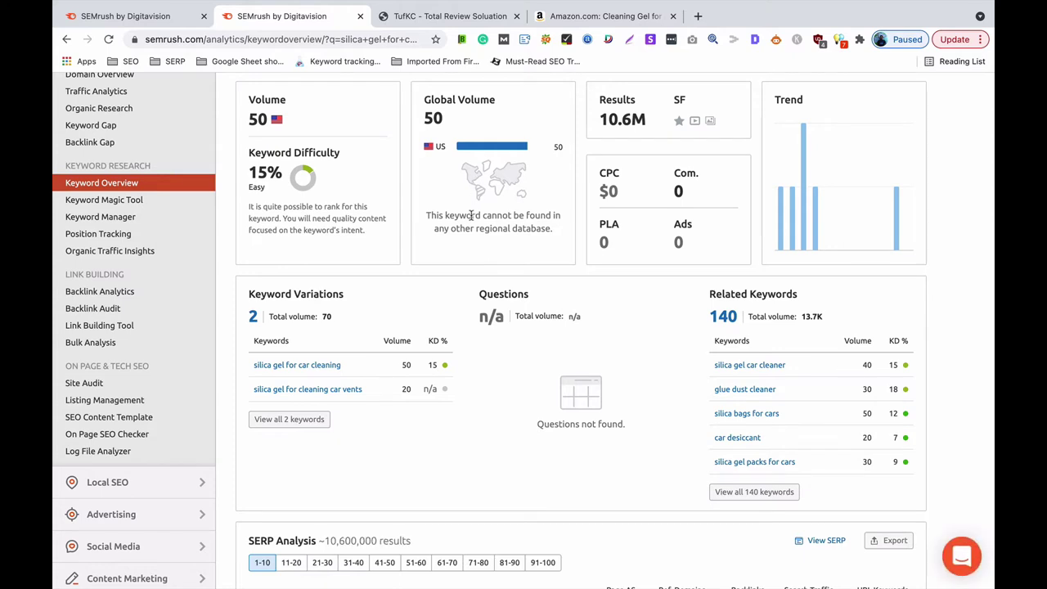
{"action": "scroll", "coordinate": [470, 215], "scroll_direction": "up", "scroll_amount": 1}
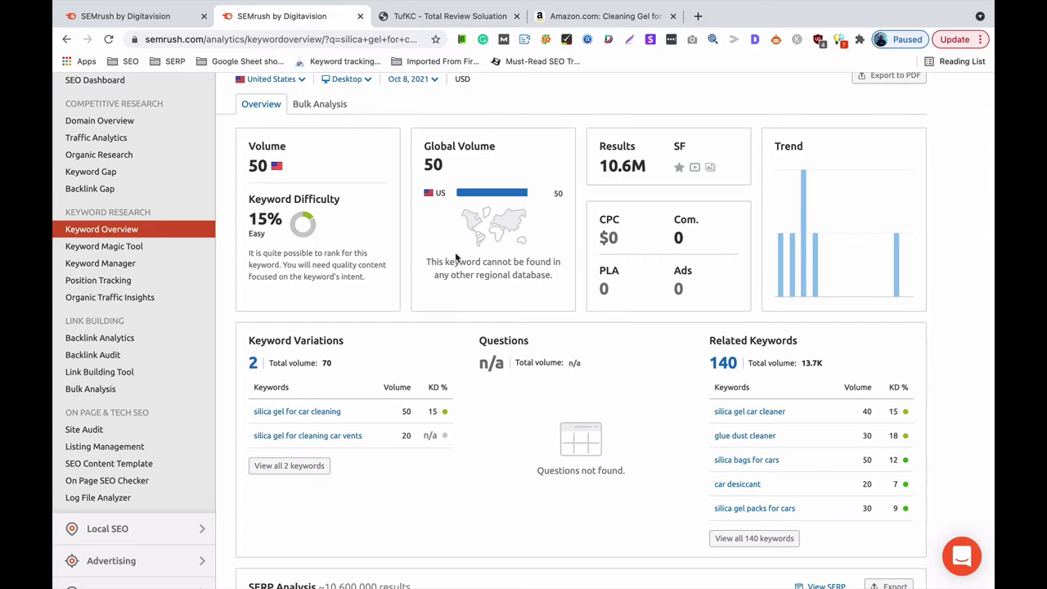
{"action": "scroll", "coordinate": [456, 257], "scroll_direction": "down", "scroll_amount": 1}
{"action": "scroll", "coordinate": [455, 258], "scroll_direction": "down", "scroll_amount": 10}
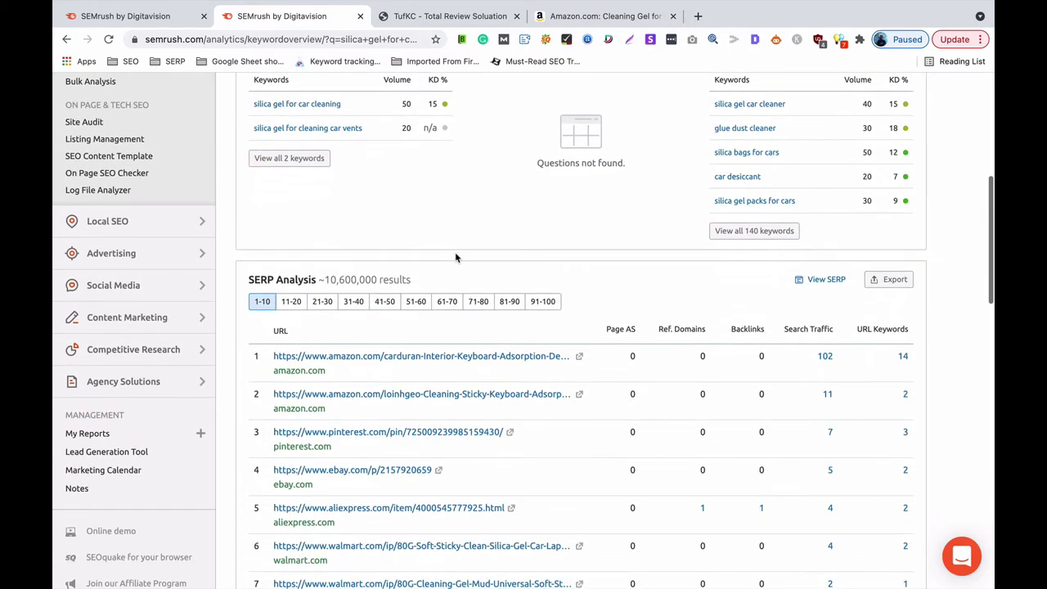
{"action": "scroll", "coordinate": [455, 257], "scroll_direction": "down", "scroll_amount": 1}
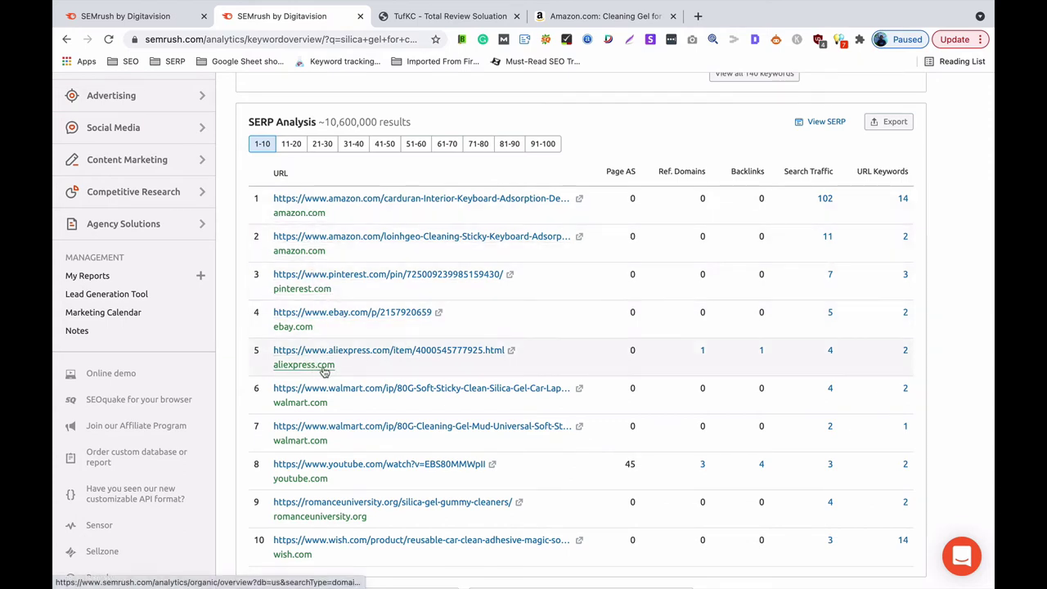
{"action": "scroll", "coordinate": [331, 431], "scroll_direction": "down", "scroll_amount": 2}
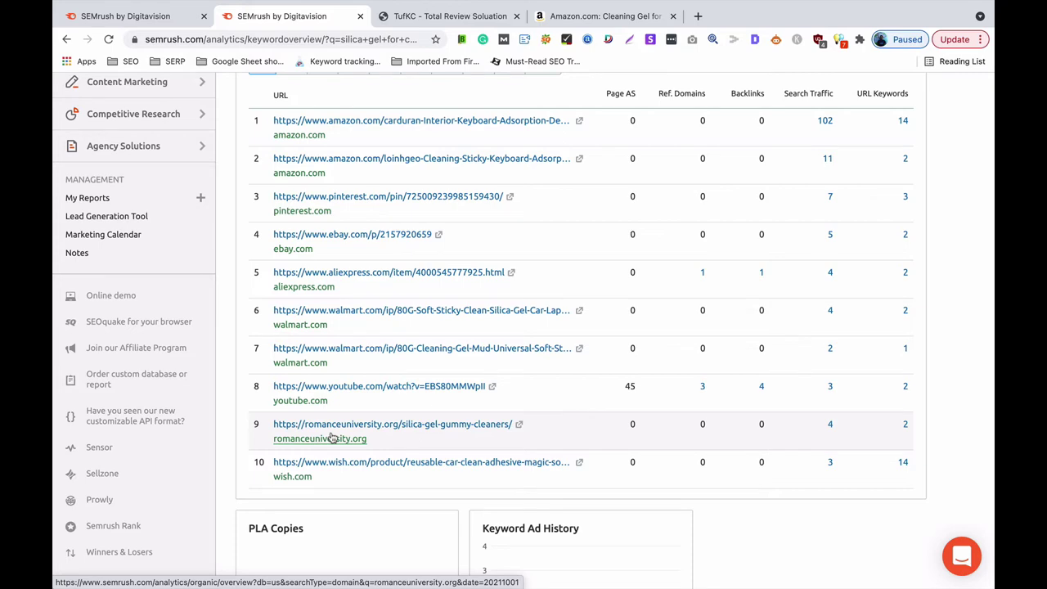
{"action": "scroll", "coordinate": [330, 438], "scroll_direction": "up", "scroll_amount": 1}
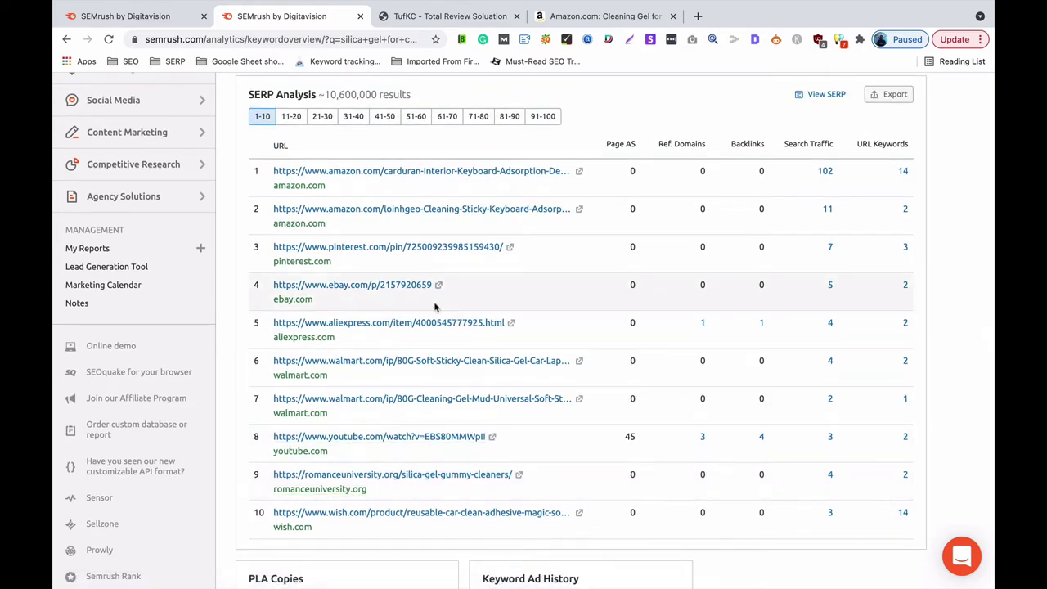
{"action": "scroll", "coordinate": [434, 307], "scroll_direction": "up", "scroll_amount": 5}
{"action": "scroll", "coordinate": [435, 306], "scroll_direction": "up", "scroll_amount": 5}
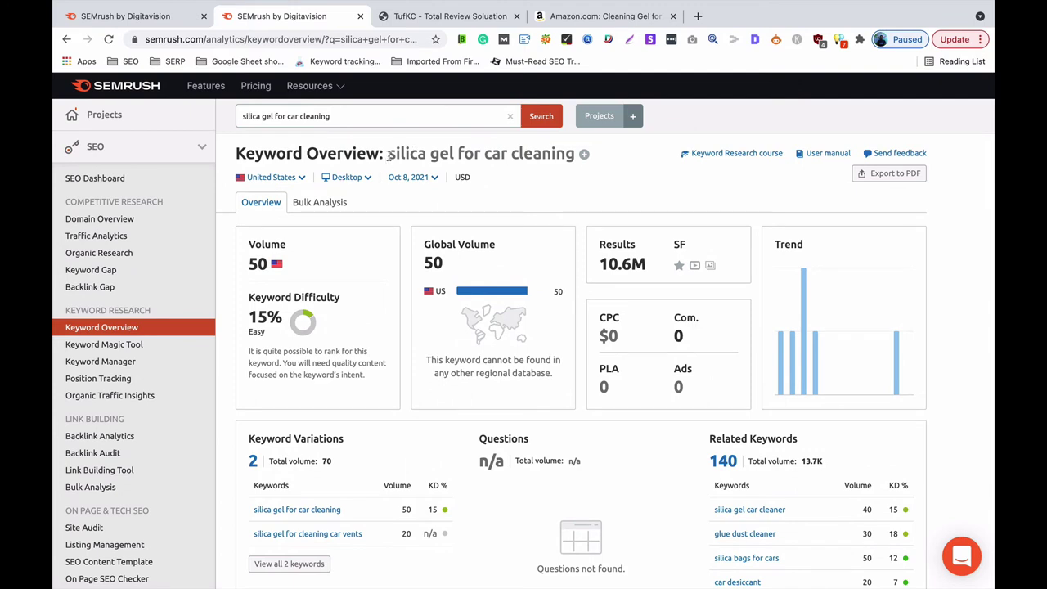
- Copy the keyword "silica gel for car cleaning" from the overview and search Amazon for it
{"action": "left_click_drag", "start_coordinate": [388, 156], "coordinate": [585, 158]}
{"action": "key", "text": "super+c"}
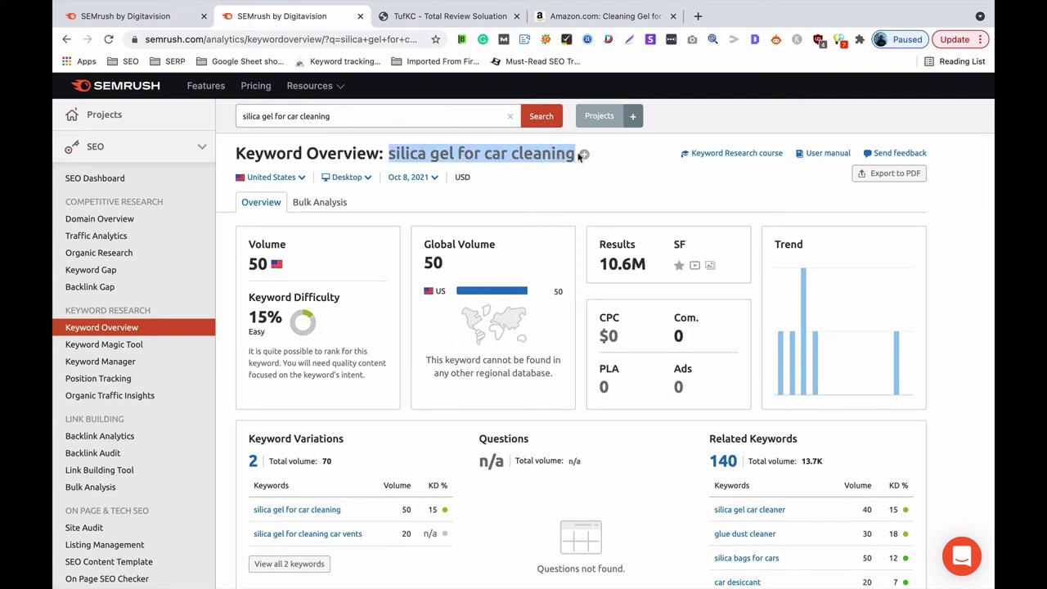
{"action": "left_click", "coordinate": [544, 16]}
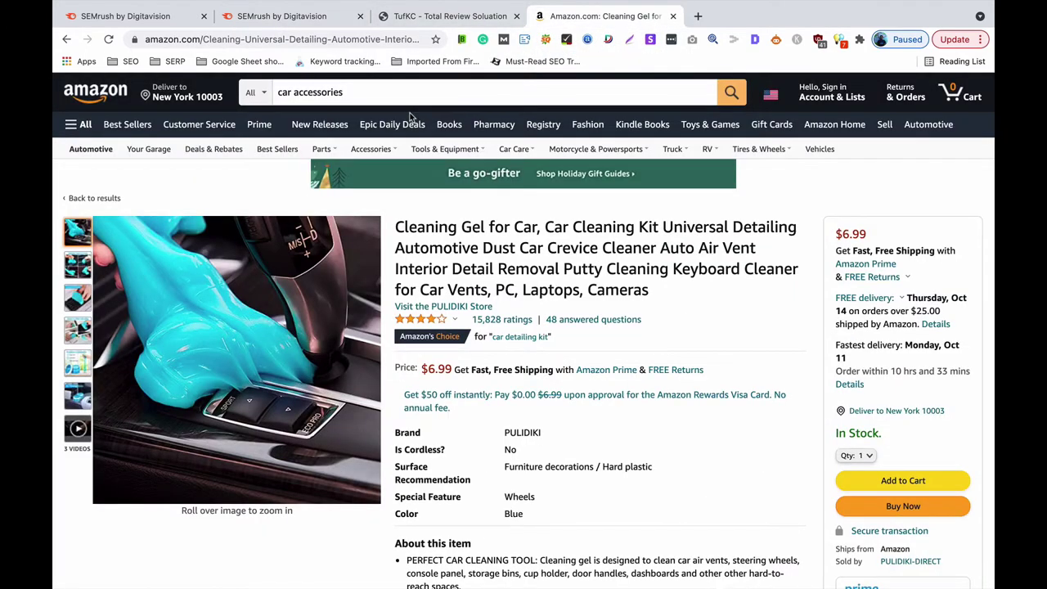
{"action": "left_click", "coordinate": [352, 98]}
{"action": "triple_click", "coordinate": [350, 96]}
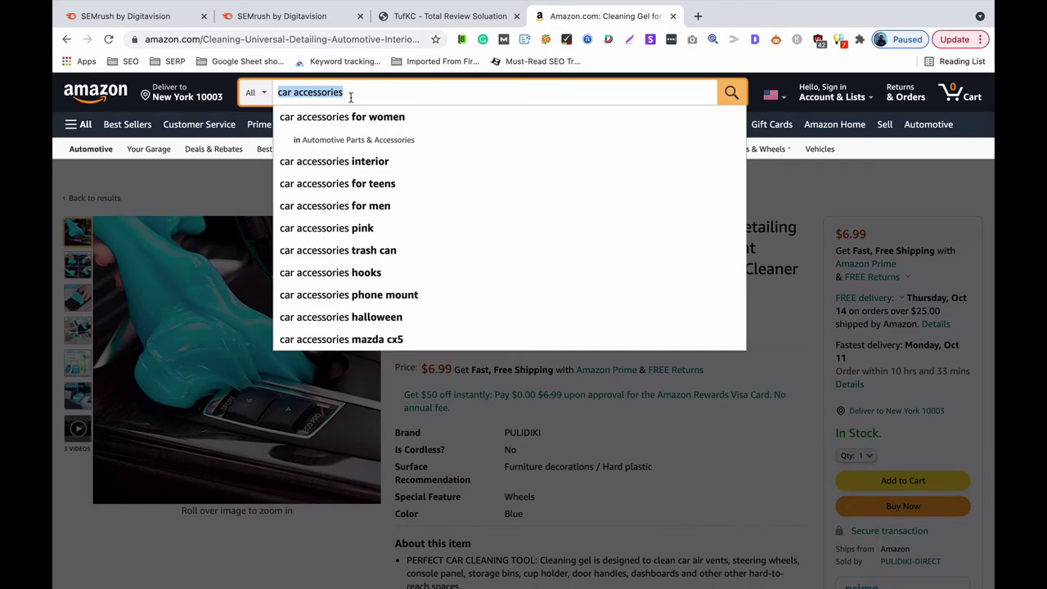
{"action": "key", "text": "super+v"}
{"action": "key", "text": "Return"}
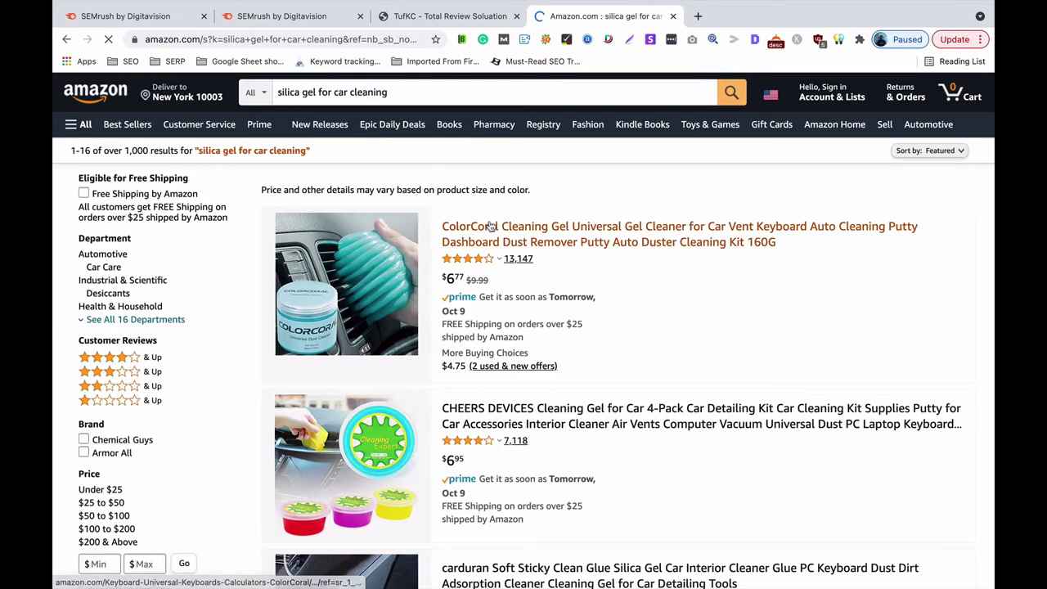
- Examine the Amazon products for "silica gel for car cleaning" and revisit the review posts on the TufKC site
{"action": "scroll", "coordinate": [520, 329], "scroll_direction": "down", "scroll_amount": 1}
{"action": "scroll", "coordinate": [520, 329], "scroll_direction": "down", "scroll_amount": 6}
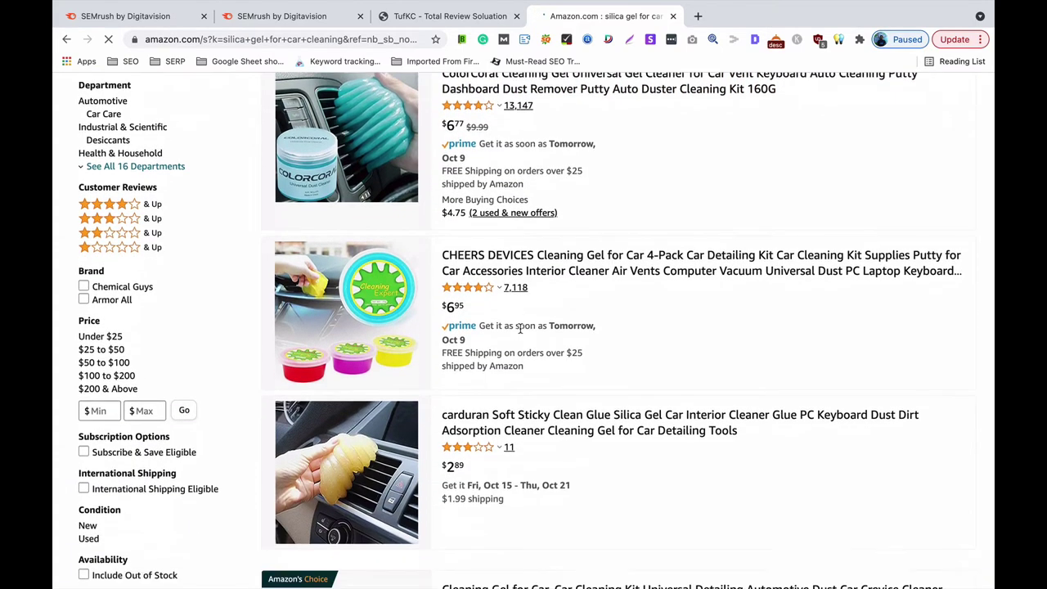
{"action": "scroll", "coordinate": [520, 329], "scroll_direction": "down", "scroll_amount": 7}
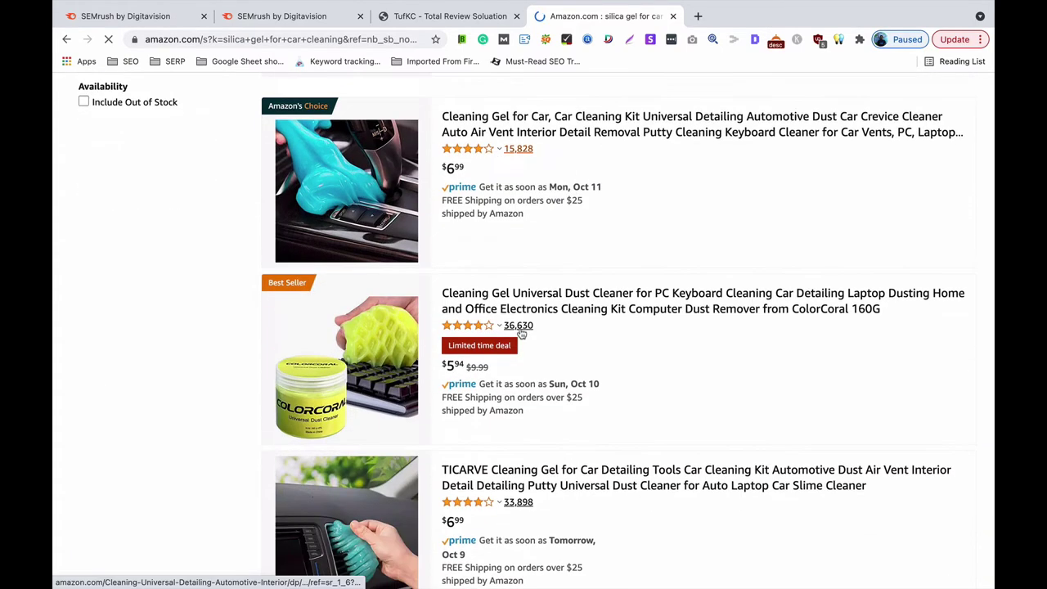
{"action": "scroll", "coordinate": [520, 329], "scroll_direction": "down", "scroll_amount": 1}
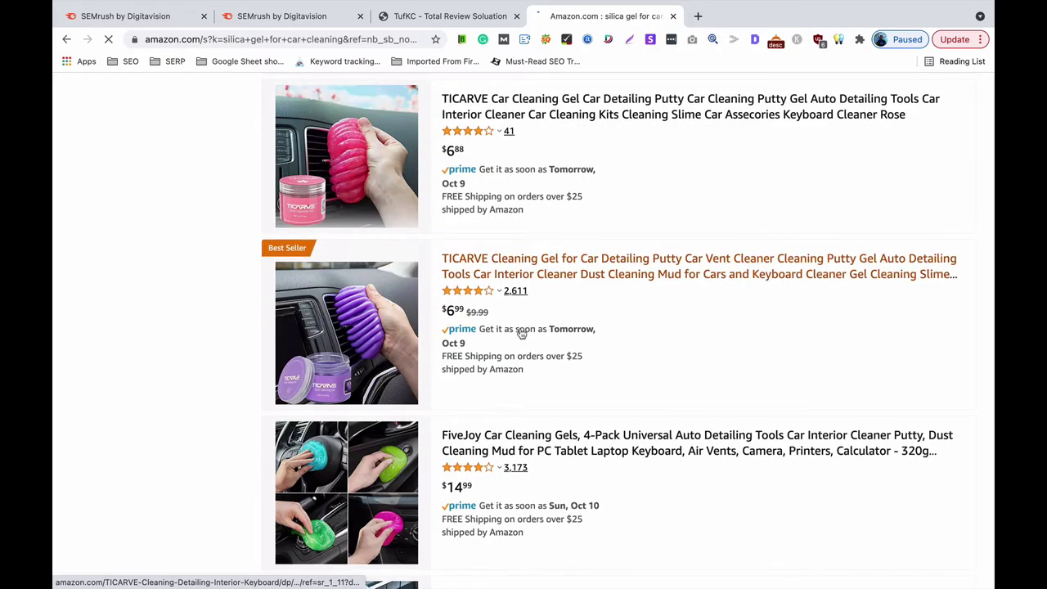
{"action": "scroll", "coordinate": [520, 329], "scroll_direction": "down", "scroll_amount": 1}
{"action": "scroll", "coordinate": [520, 328], "scroll_direction": "down", "scroll_amount": 4}
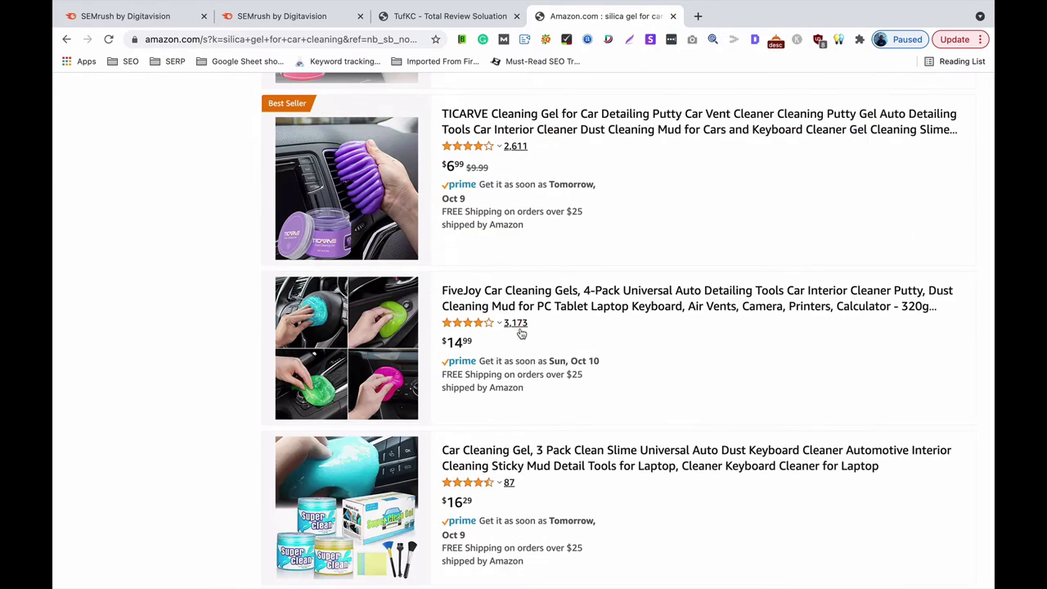
{"action": "scroll", "coordinate": [520, 332], "scroll_direction": "down", "scroll_amount": 13}
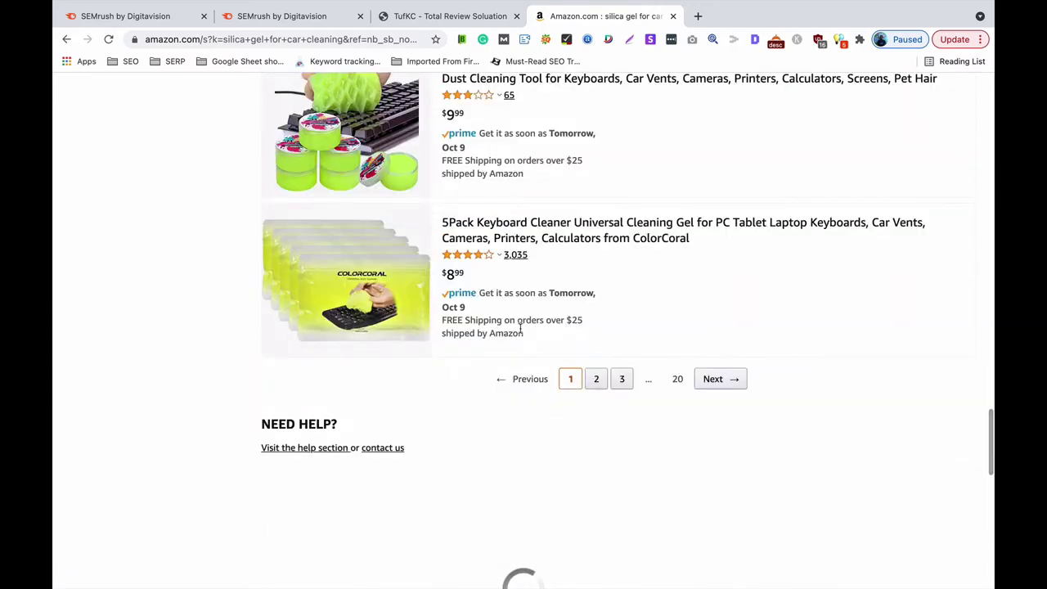
{"action": "scroll", "coordinate": [521, 329], "scroll_direction": "up", "scroll_amount": 5}
{"action": "scroll", "coordinate": [520, 331], "scroll_direction": "up", "scroll_amount": 12}
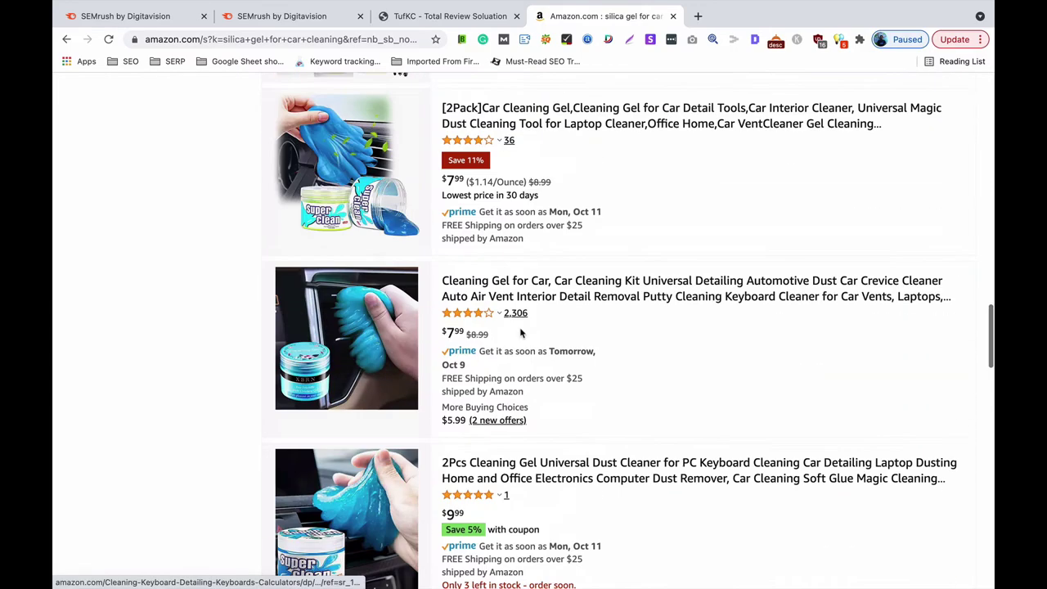
{"action": "scroll", "coordinate": [529, 292], "scroll_direction": "up", "scroll_amount": 6}
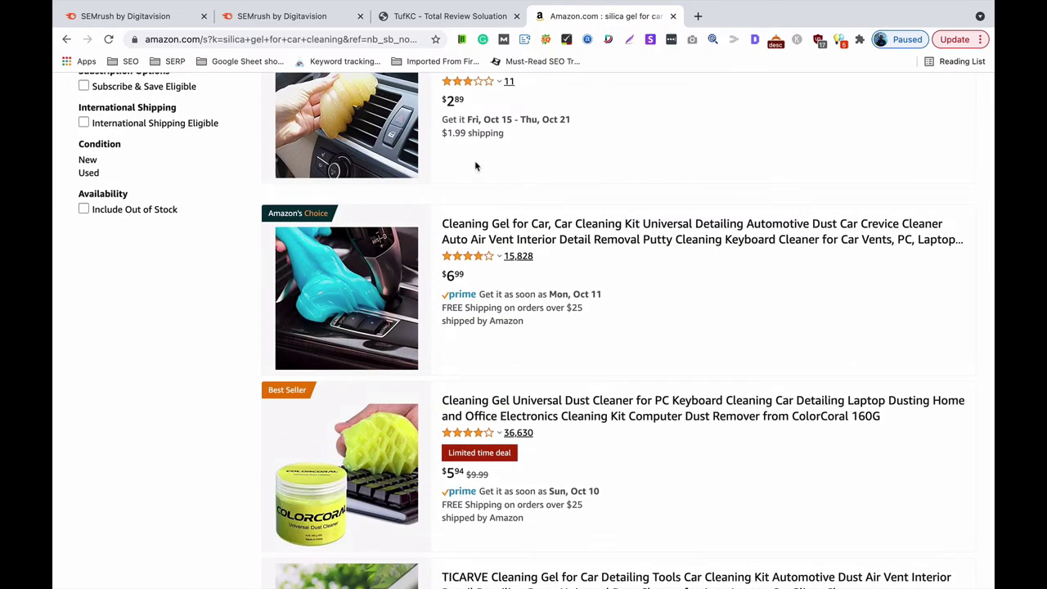
{"action": "left_click", "coordinate": [423, 18]}
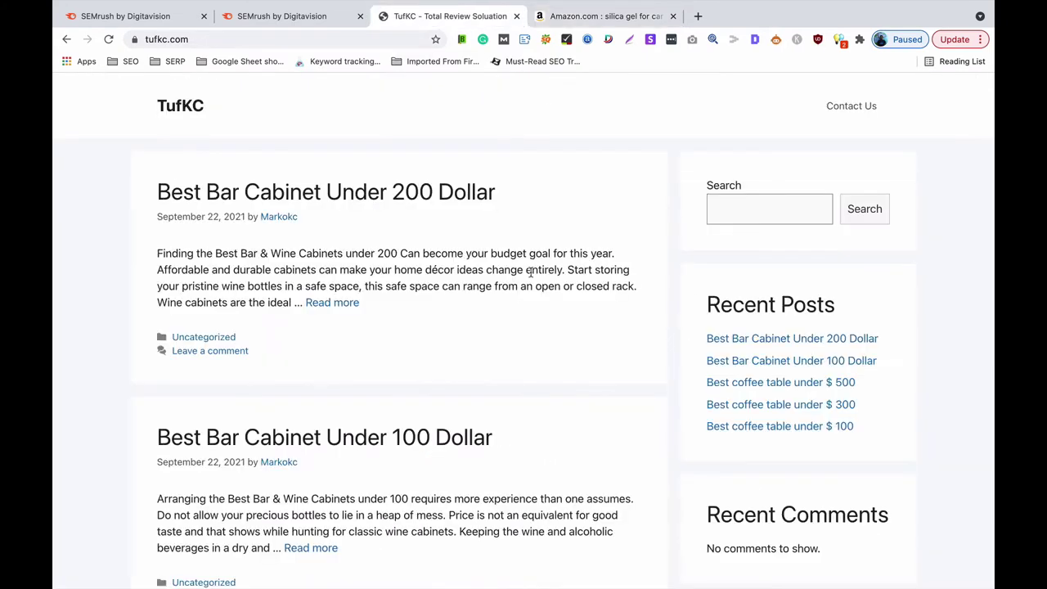
- Switch to Semrush and look up the keyword "fuil filter" in the keyword overview
{"action": "left_click", "coordinate": [314, 20]}
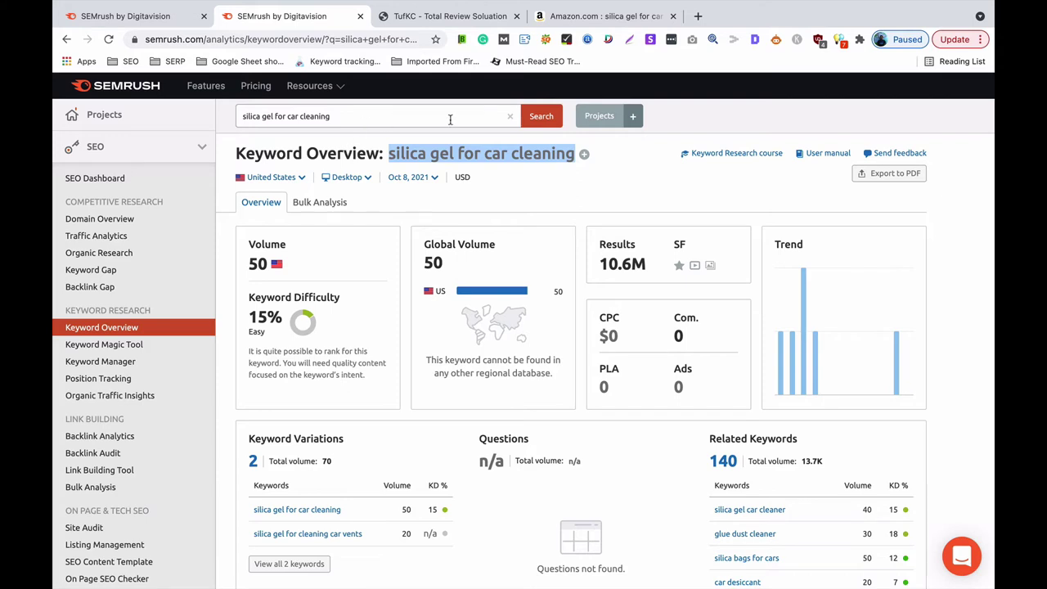
{"action": "left_click", "coordinate": [365, 115]}
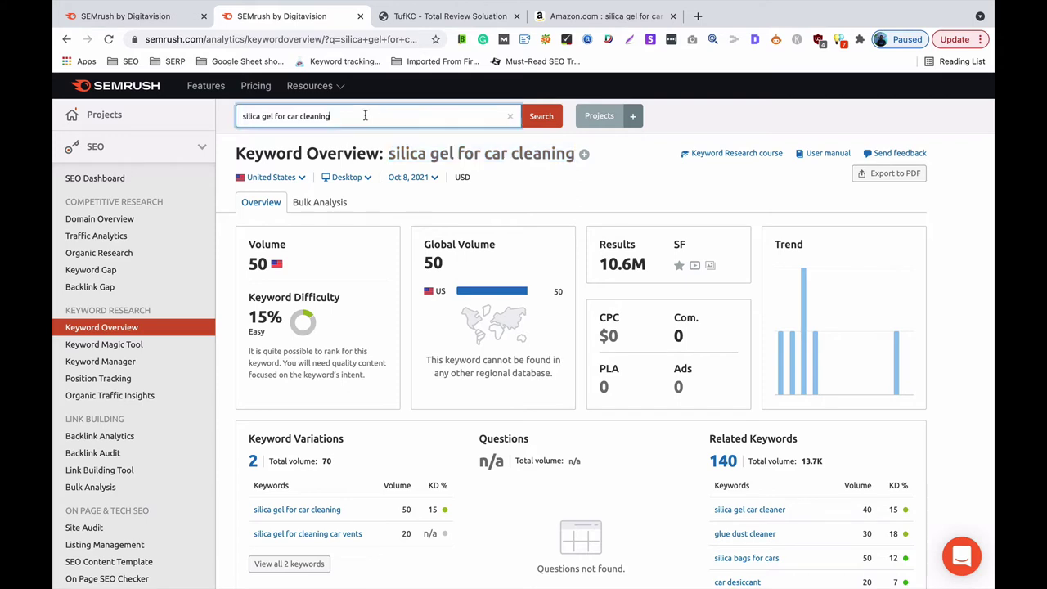
{"action": "triple_click", "coordinate": [365, 115]}
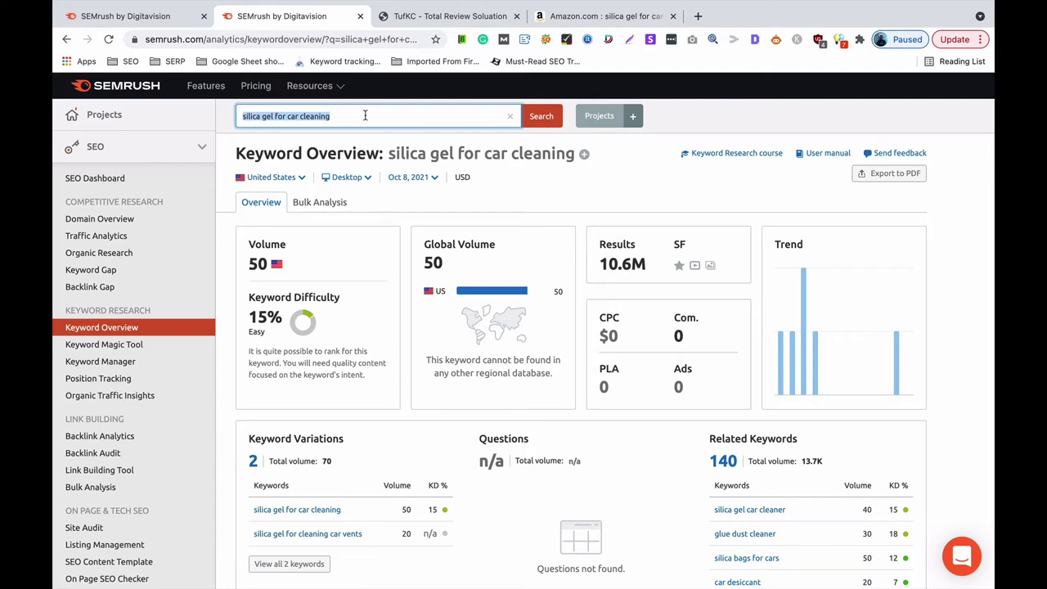
{"action": "type", "text": "fuil filter"}
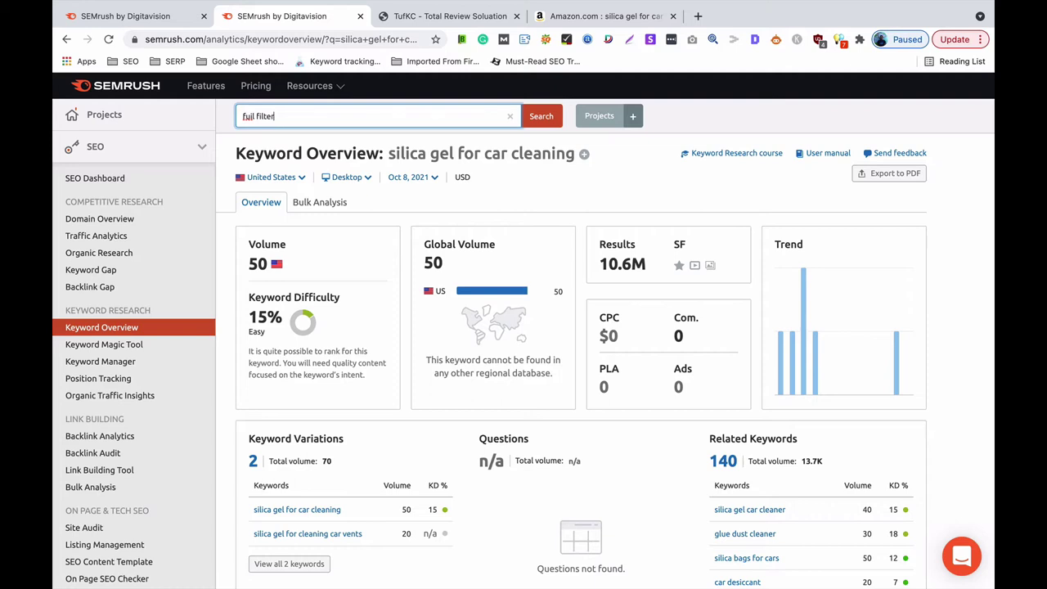
{"action": "key", "text": "Return"}
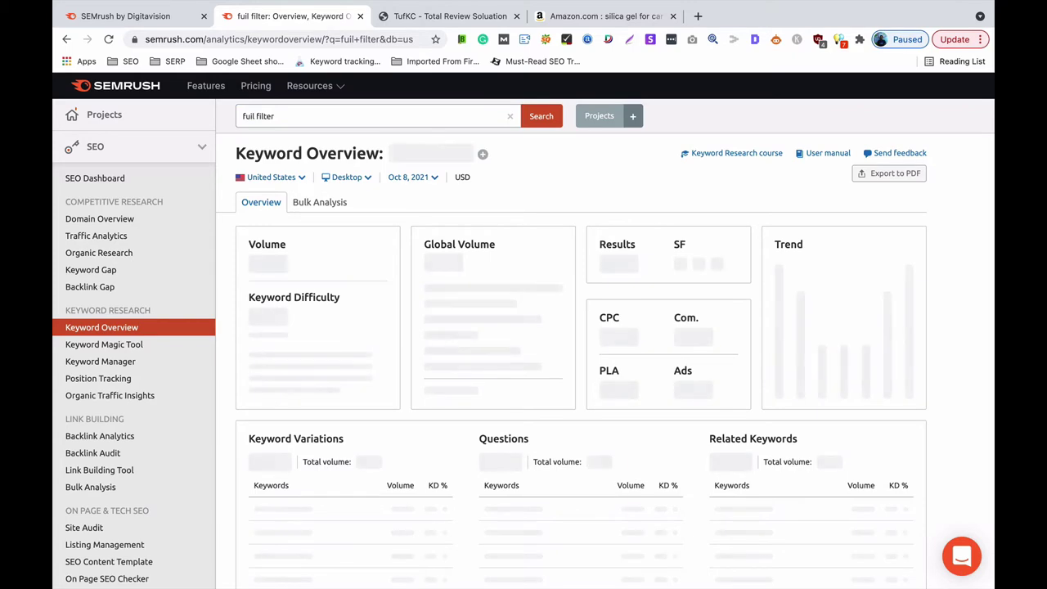
- Switch to Amazon and search for "car fuel filter"
{"action": "left_click", "coordinate": [547, 17]}
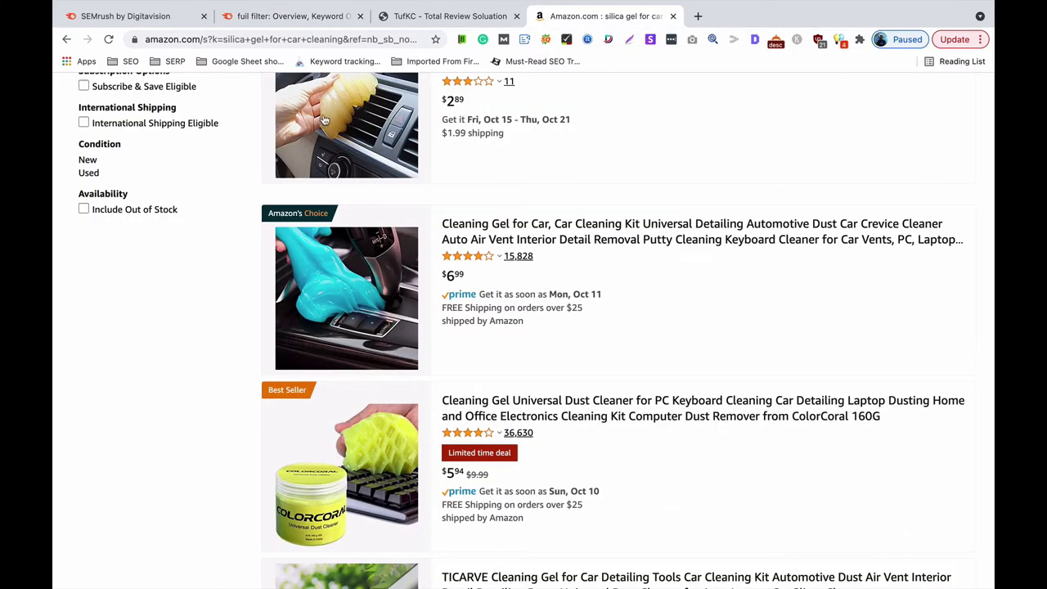
{"action": "scroll", "coordinate": [358, 112], "scroll_direction": "up", "scroll_amount": 15}
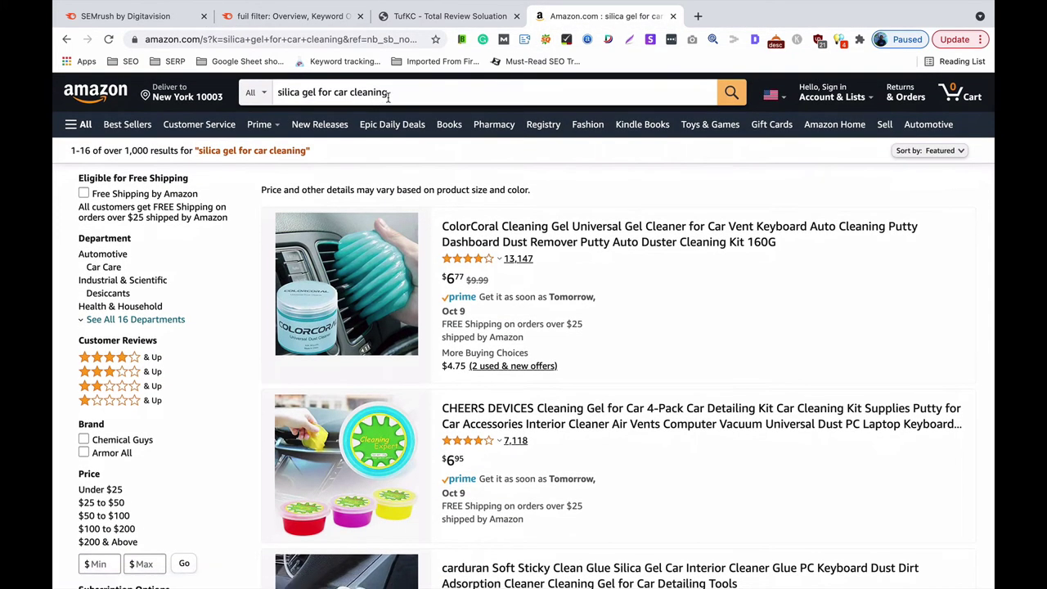
{"action": "left_click", "coordinate": [385, 93]}
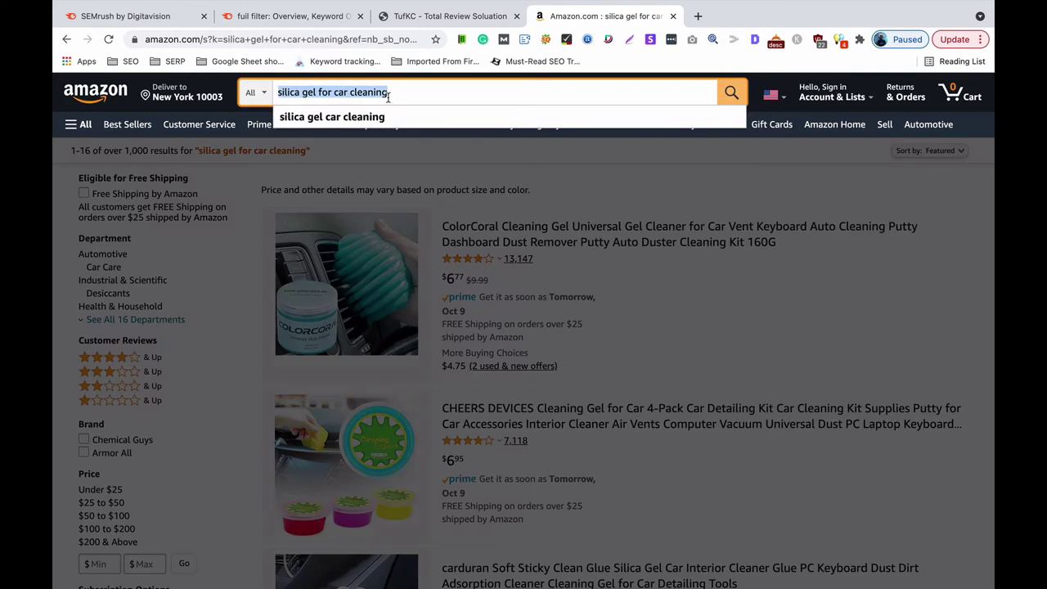
{"action": "type", "text": "fu"}
{"action": "key", "text": "BackSpace"}
{"action": "key", "text": "BackSpace"}
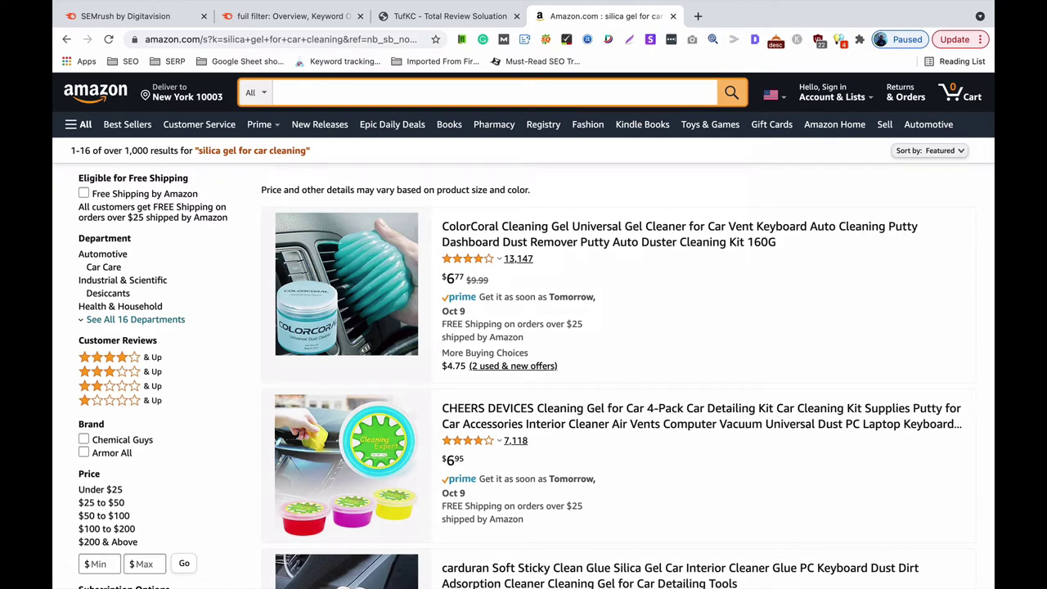
{"action": "type", "text": "car fu"}
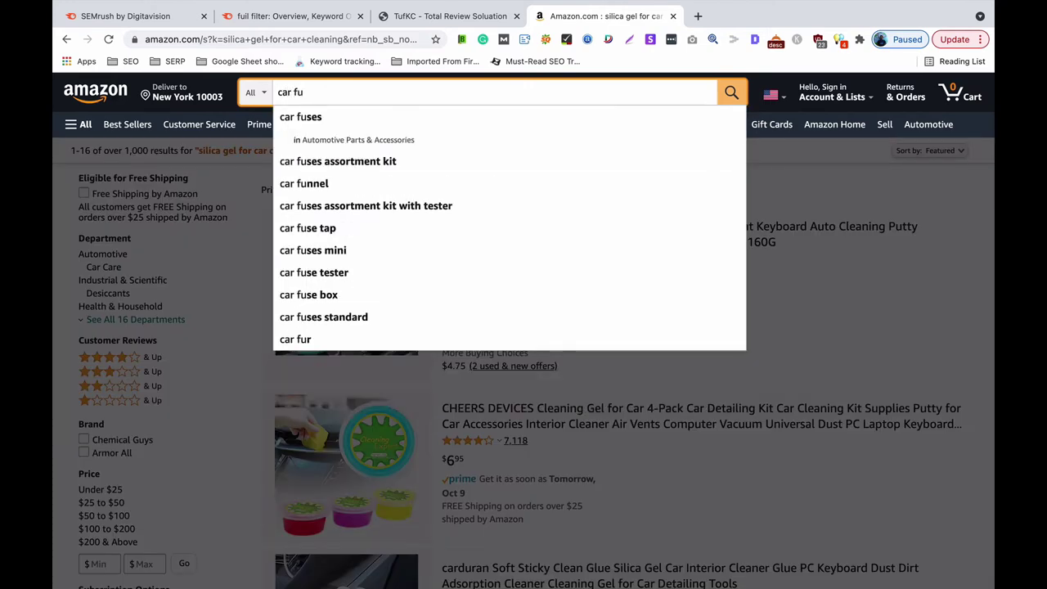
{"action": "type", "text": "el"}
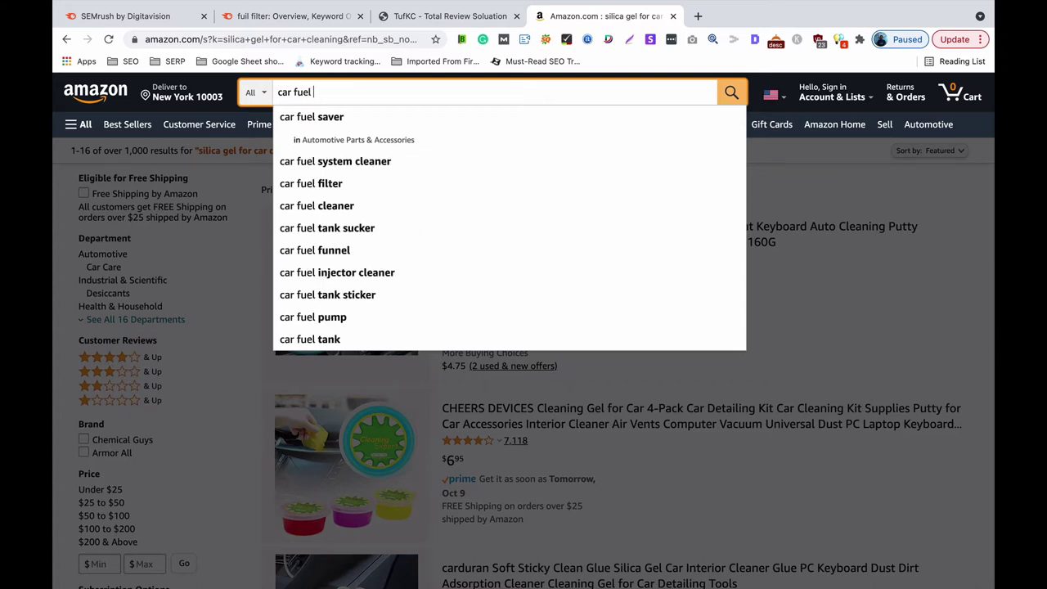
{"action": "type", "text": " fil"}
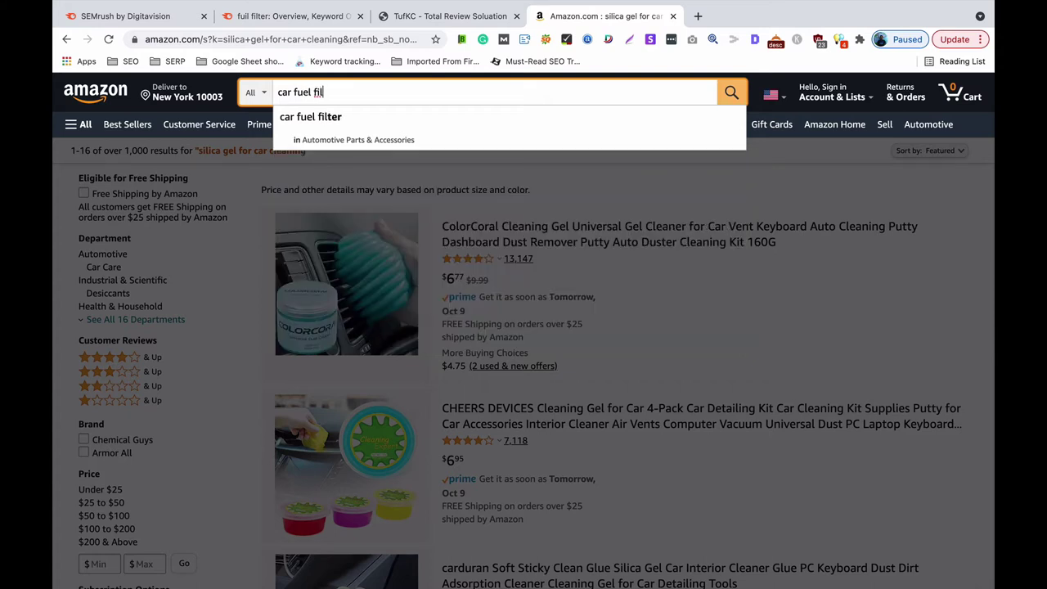
{"action": "type", "text": "ter"}
{"action": "key", "text": "Return"}
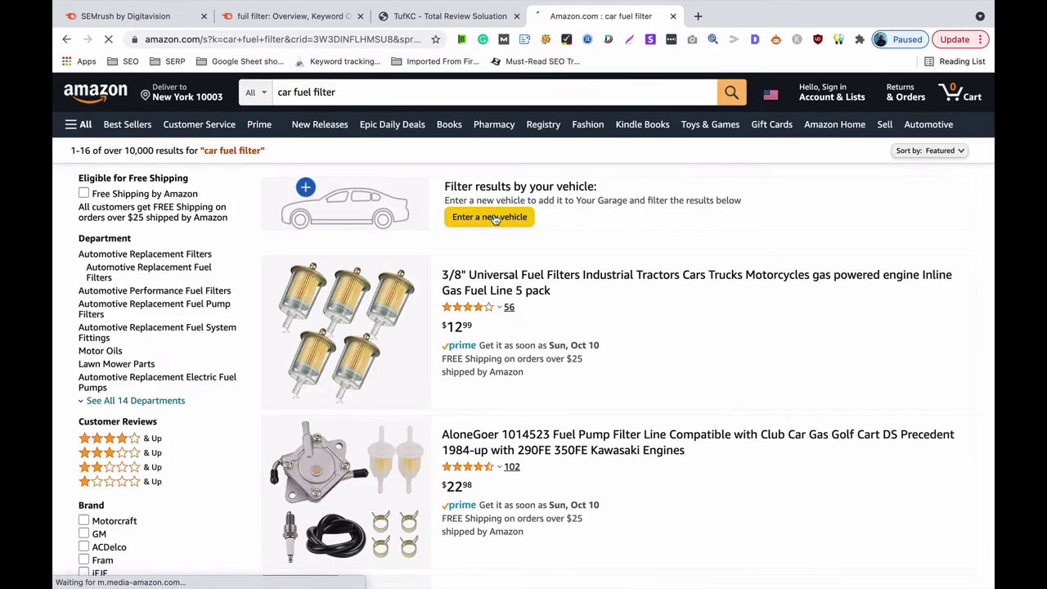
- Examine the fuel filter products in the Amazon results, including their brands, prices and ratings
{"action": "scroll", "coordinate": [495, 220], "scroll_direction": "down", "scroll_amount": 15}
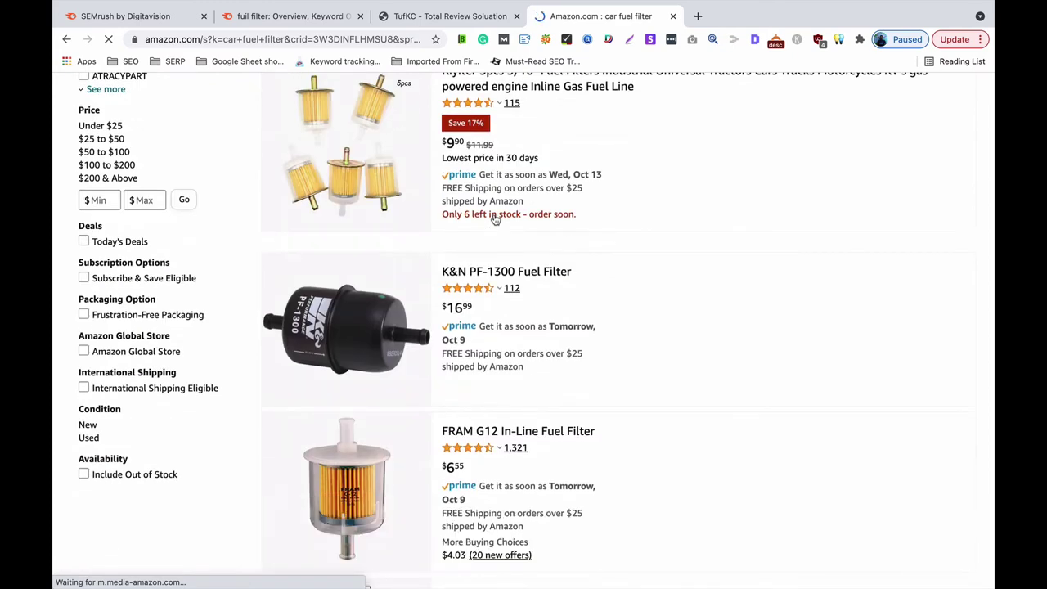
{"action": "scroll", "coordinate": [494, 219], "scroll_direction": "down", "scroll_amount": 1}
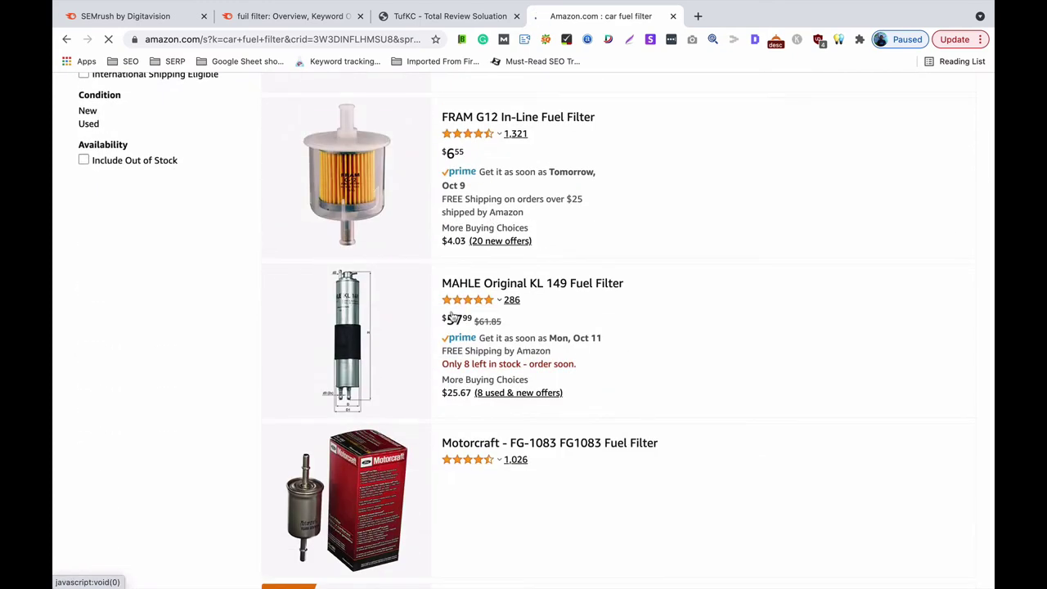
{"action": "scroll", "coordinate": [462, 332], "scroll_direction": "down", "scroll_amount": 6}
{"action": "scroll", "coordinate": [462, 331], "scroll_direction": "down", "scroll_amount": 6}
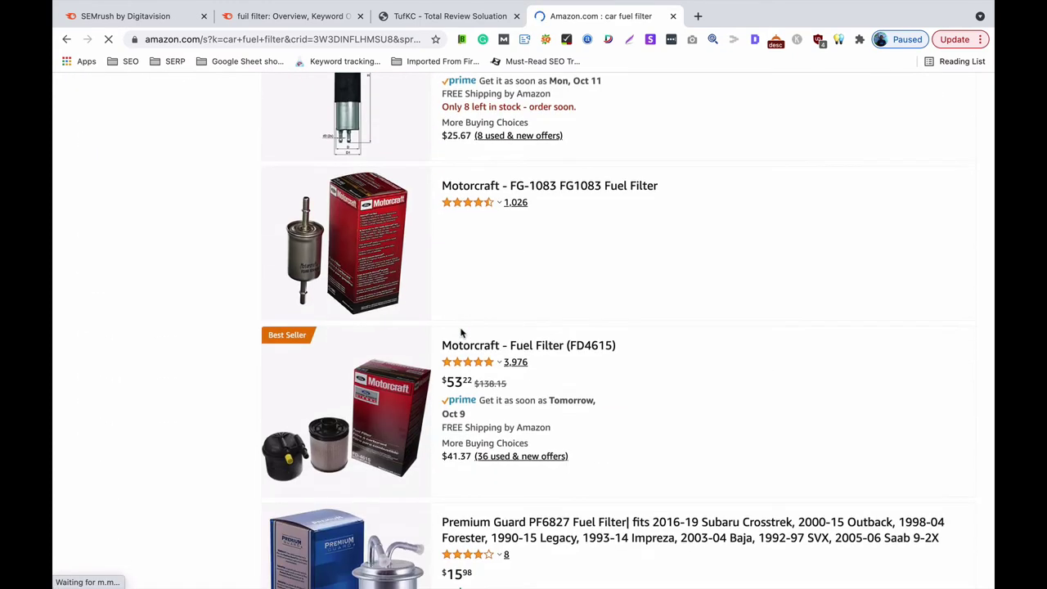
{"action": "scroll", "coordinate": [462, 331], "scroll_direction": "down", "scroll_amount": 5}
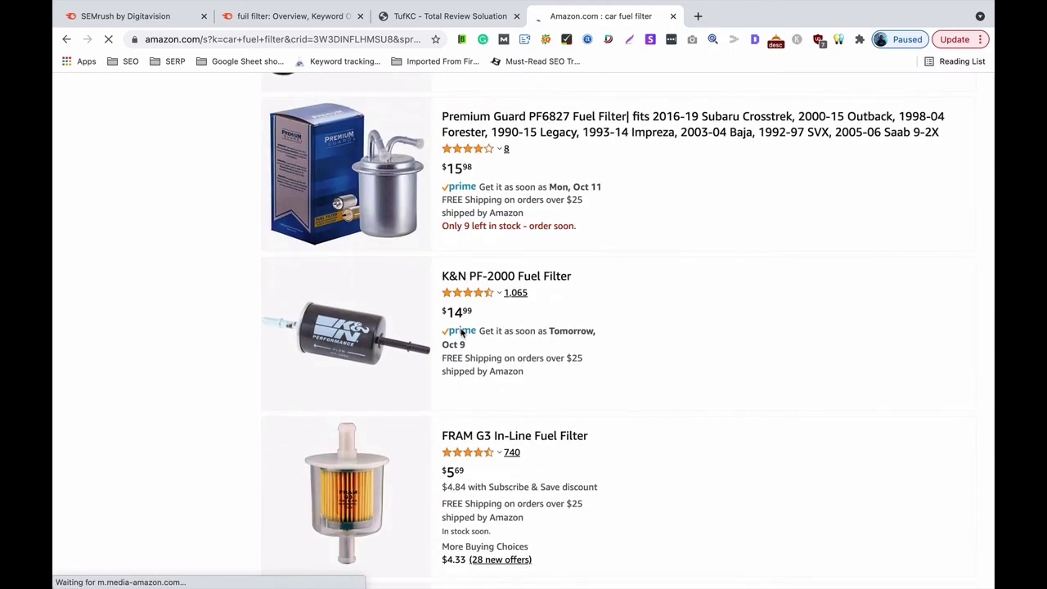
{"action": "scroll", "coordinate": [462, 331], "scroll_direction": "up", "scroll_amount": 18}
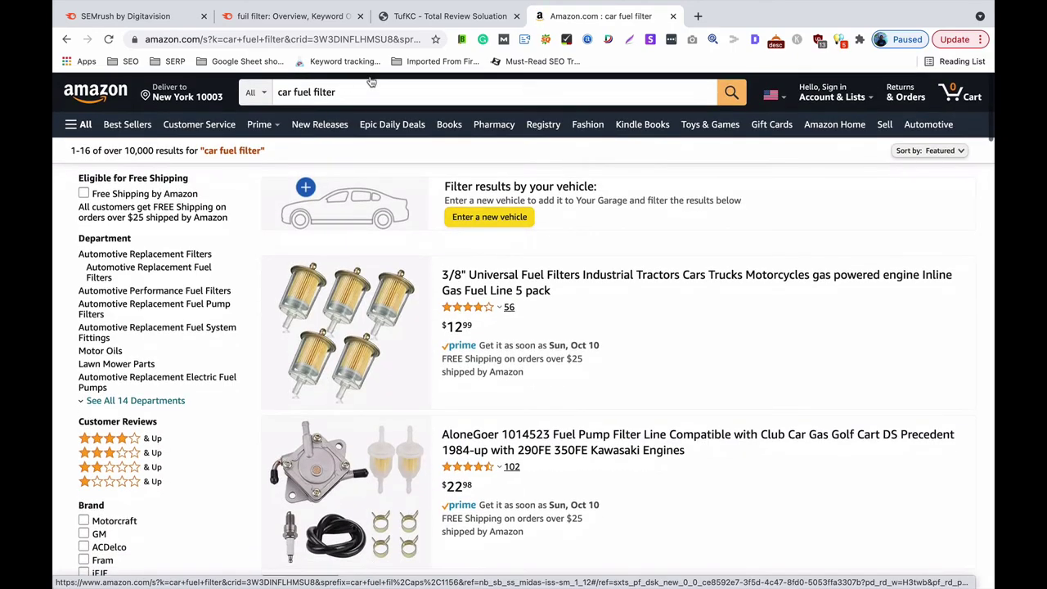
- Copy "car fuel filter" from the Amazon search and look it up in Semrush's keyword overview
{"action": "left_click", "coordinate": [341, 92]}
{"action": "triple_click", "coordinate": [341, 90]}
{"action": "key", "text": "super+c"}
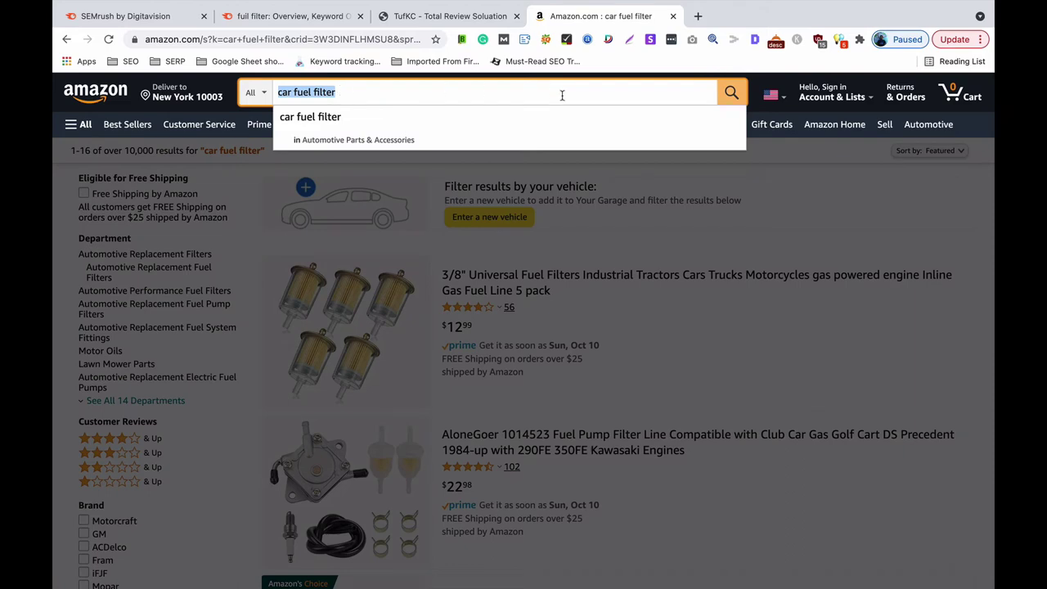
{"action": "left_click", "coordinate": [448, 15]}
{"action": "left_click", "coordinate": [301, 20]}
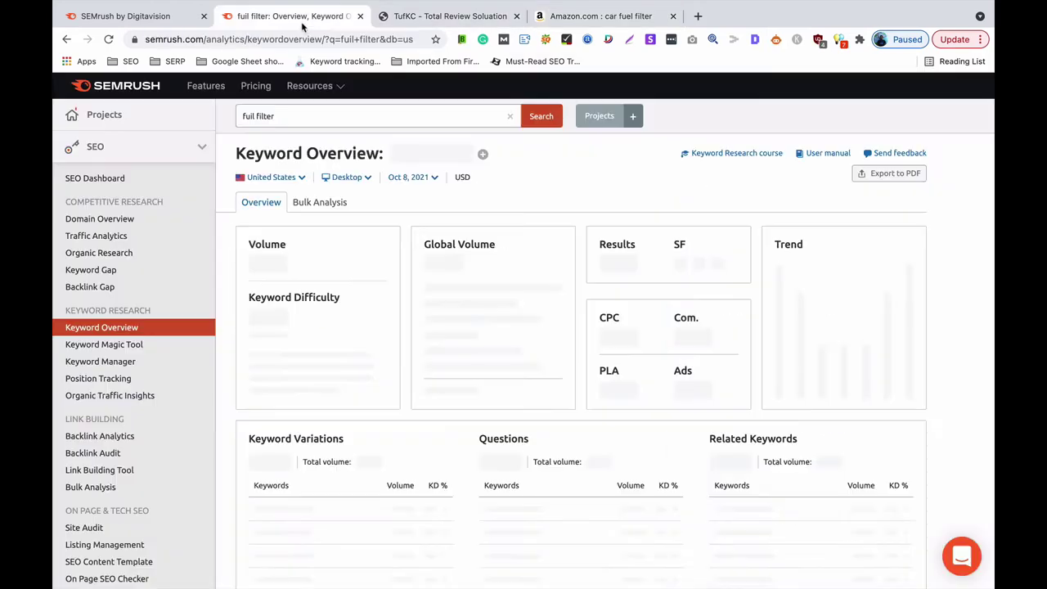
{"action": "left_click", "coordinate": [304, 117]}
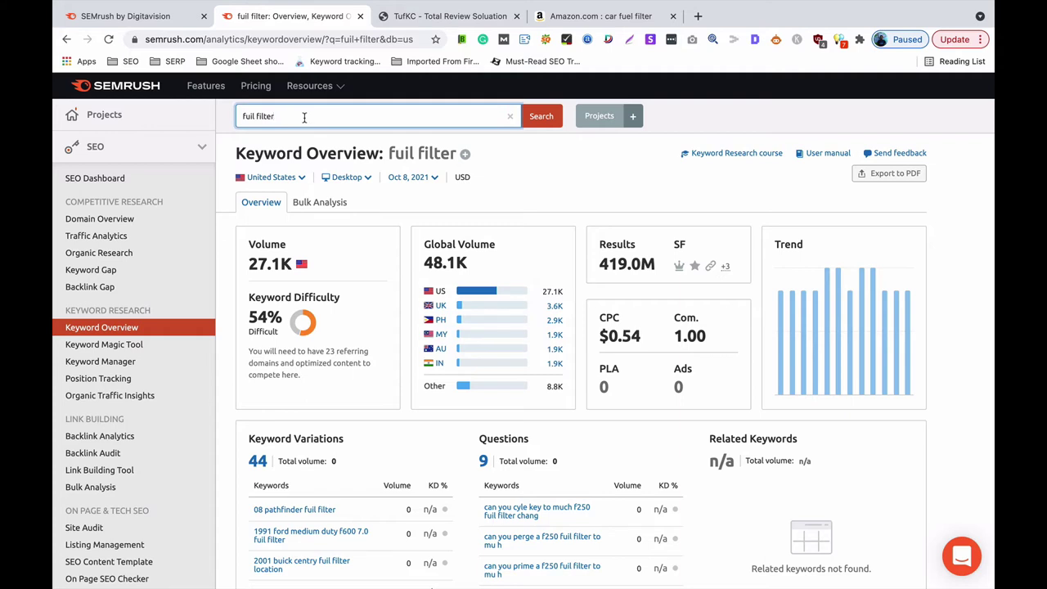
{"action": "triple_click", "coordinate": [304, 117]}
{"action": "key", "text": "super+v"}
{"action": "key", "text": "Return"}
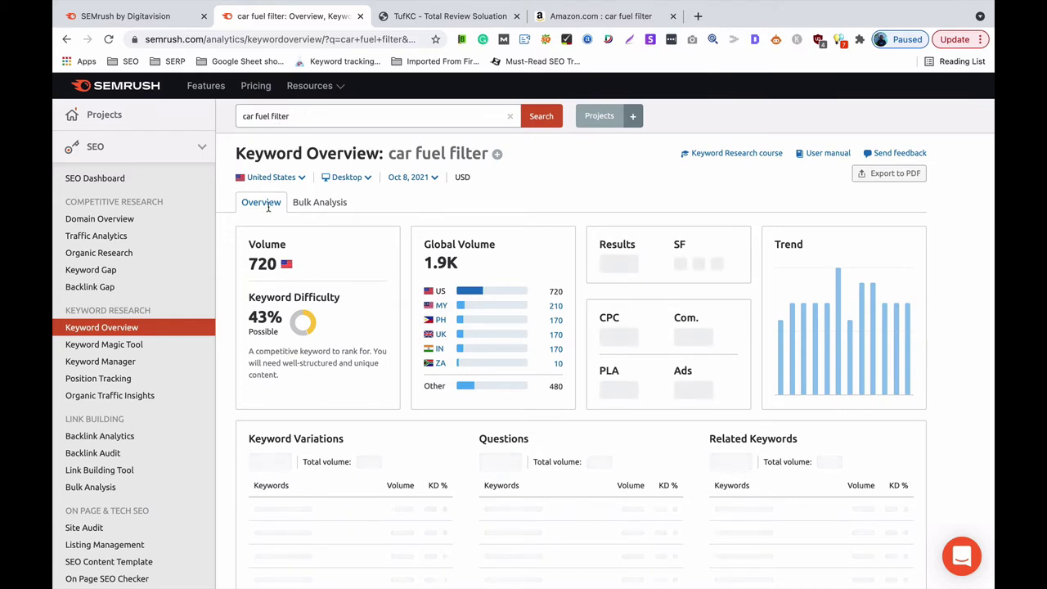
- Shorten the keyword to "fuel filter" and look it up in the keyword overview
{"action": "left_click", "coordinate": [271, 115]}
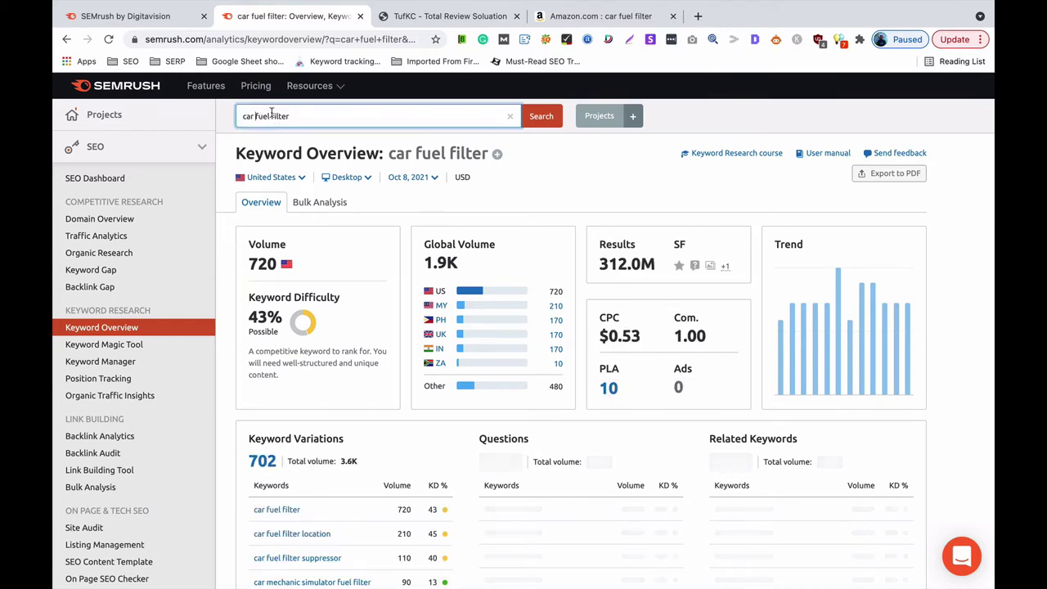
{"action": "key", "text": "BackSpace"}
{"action": "key", "text": "BackSpace"}
{"action": "key", "text": "BackSpace"}
{"action": "key", "text": "BackSpace"}
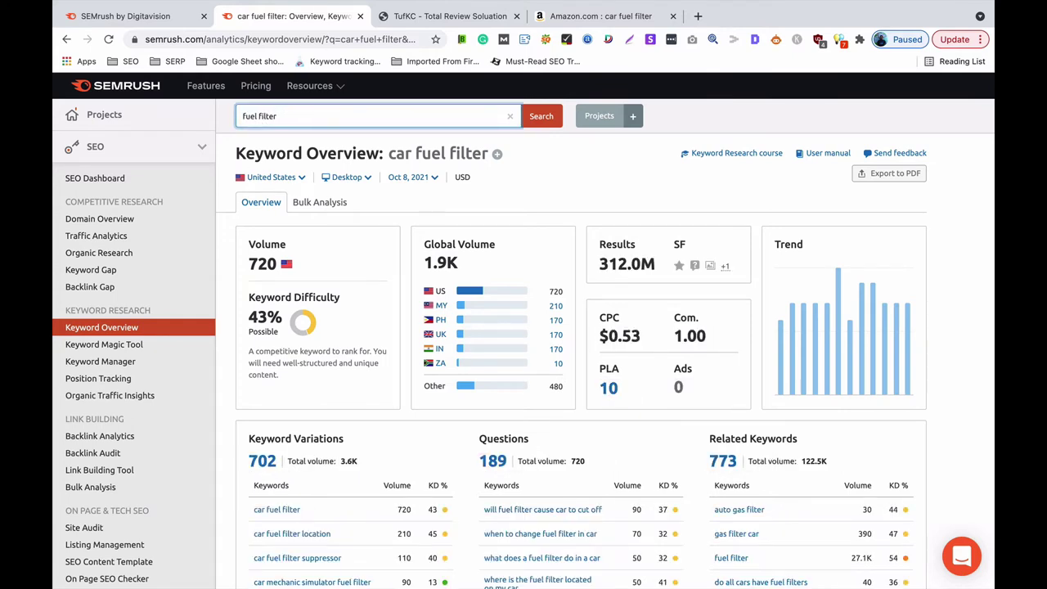
{"action": "key", "text": "Return"}
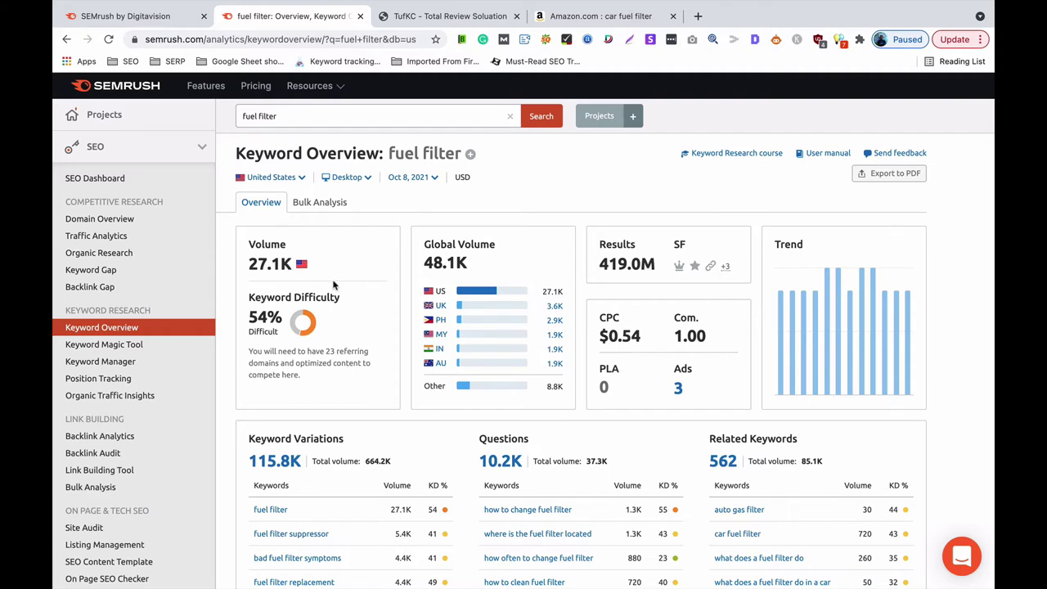
- Open the full list of keyword variations for "fuel filter" and filter it to a keyword difficulty of 0 to 29%
{"action": "scroll", "coordinate": [332, 283], "scroll_direction": "down", "scroll_amount": 3}
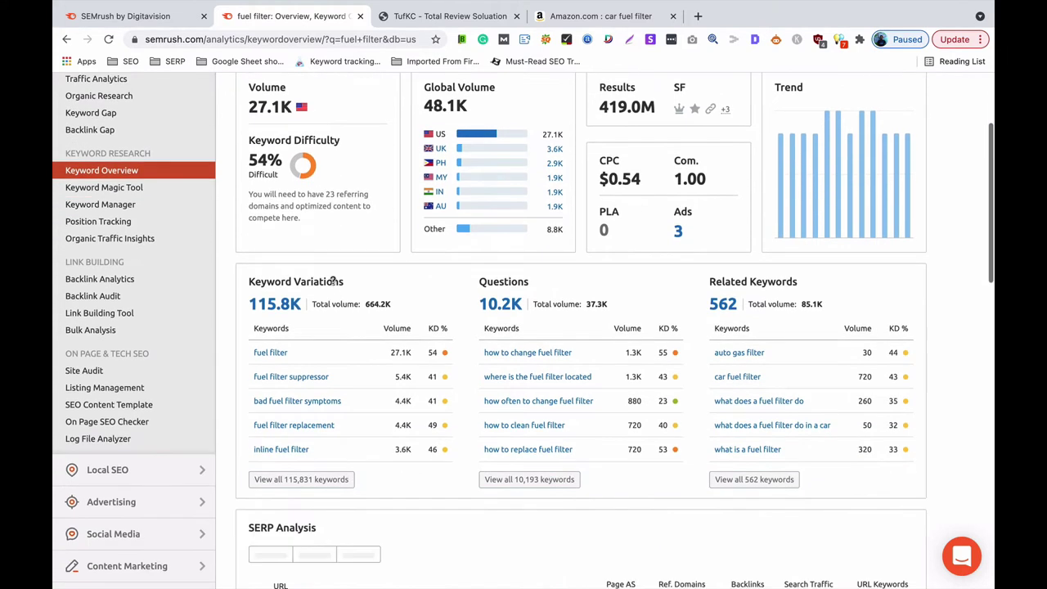
{"action": "left_click", "coordinate": [301, 480]}
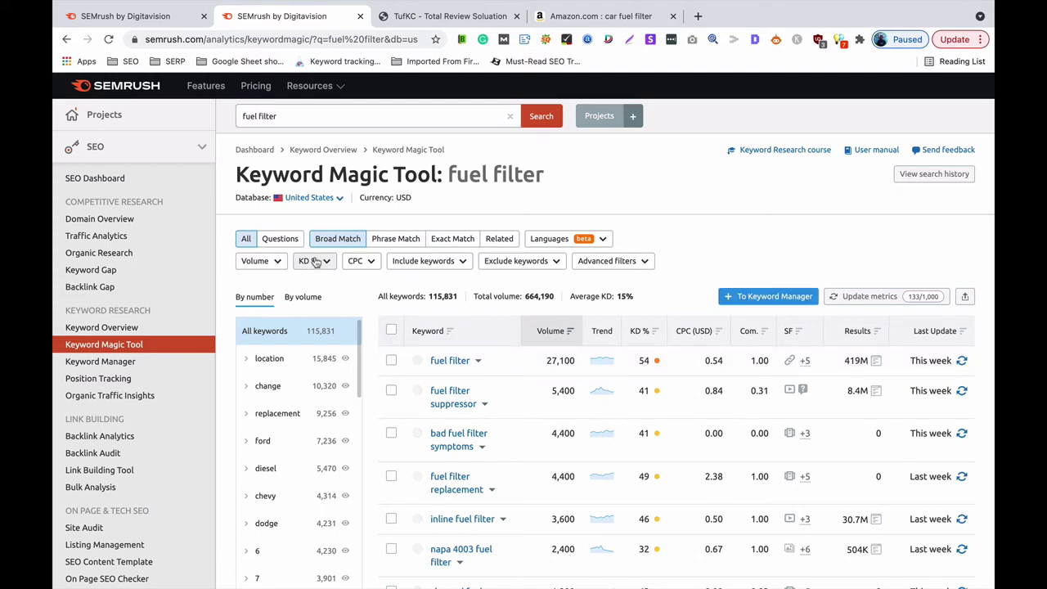
{"action": "left_click", "coordinate": [316, 262]}
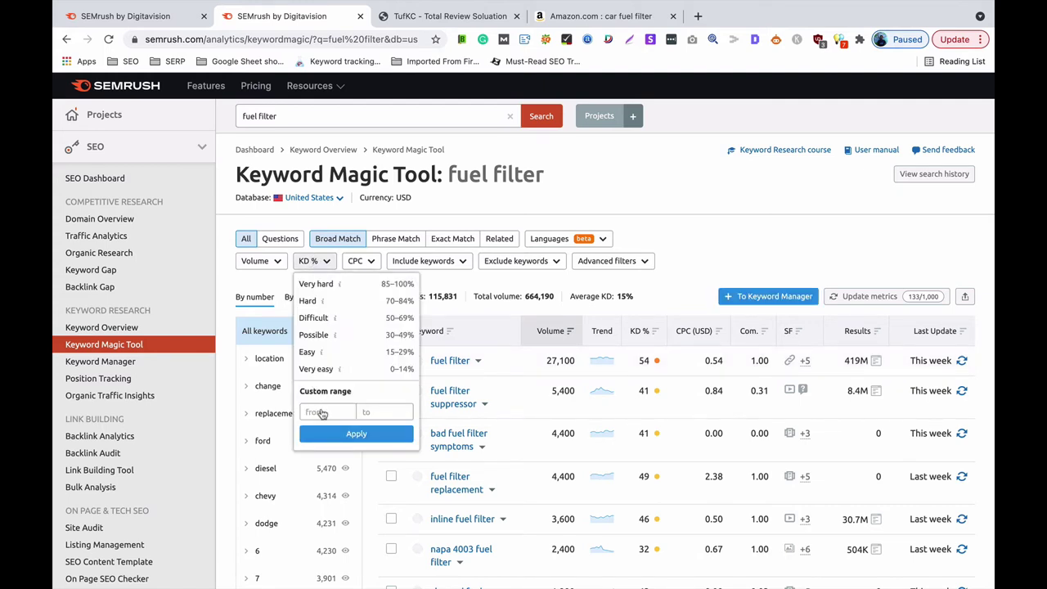
{"action": "left_click", "coordinate": [324, 413]}
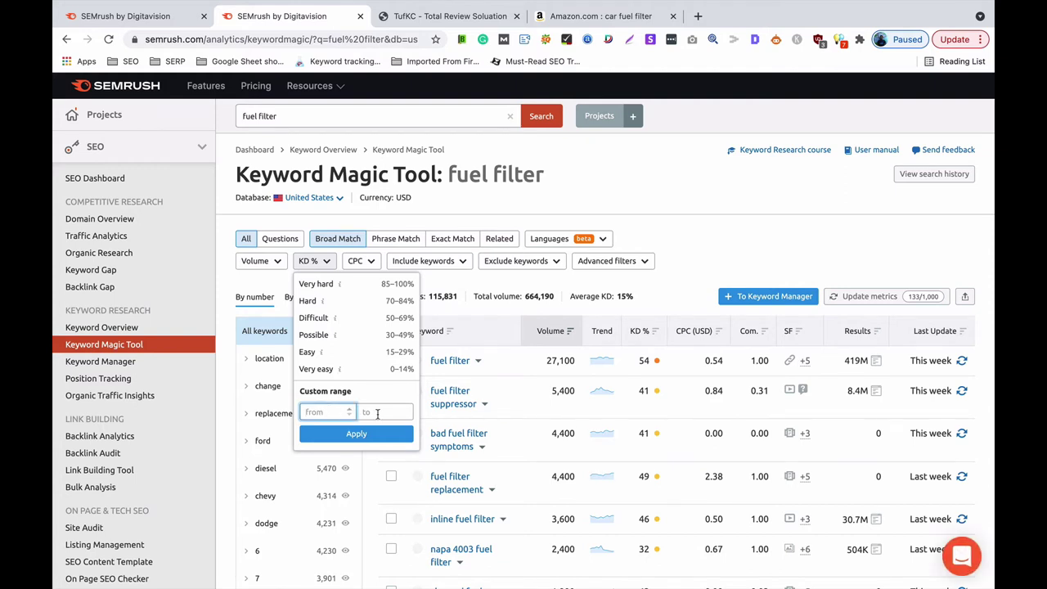
{"action": "type", "text": "0"}
{"action": "left_click", "coordinate": [377, 413]}
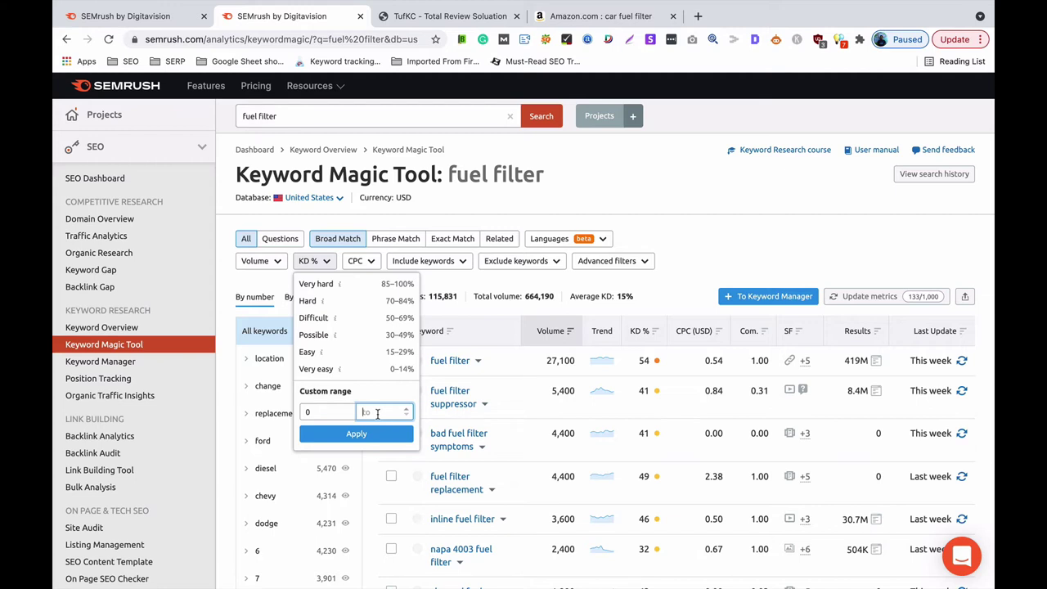
{"action": "type", "text": "29"}
{"action": "left_click", "coordinate": [360, 434]}
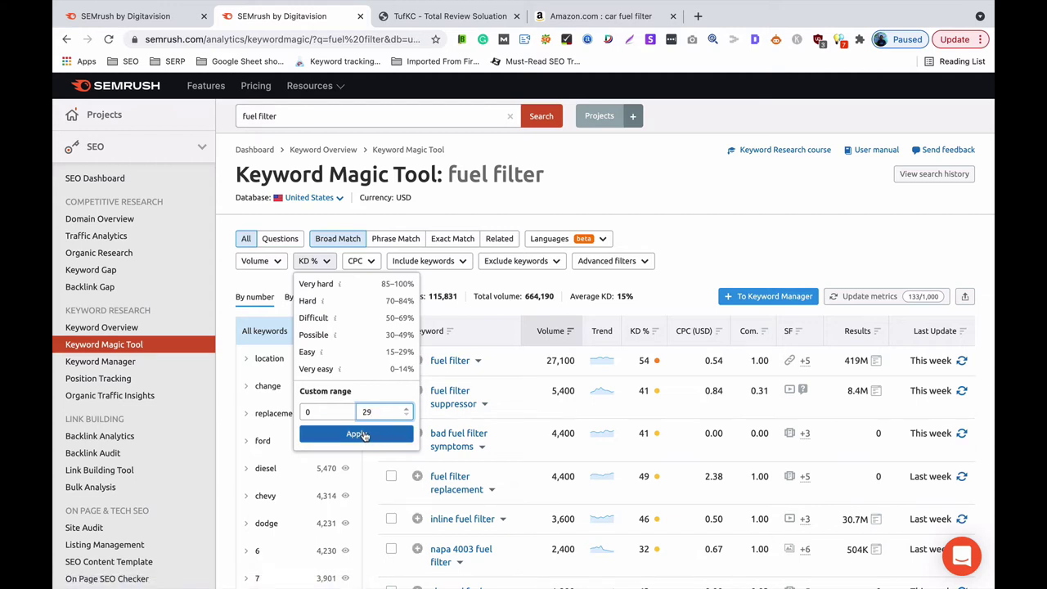
{"action": "left_click", "coordinate": [360, 433]}
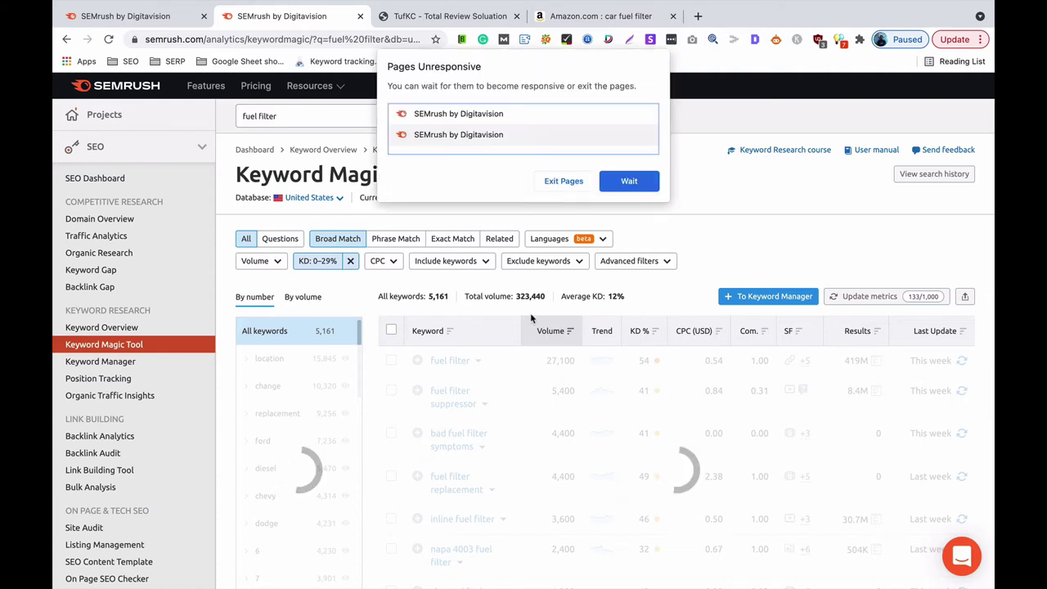
{"action": "left_click", "coordinate": [642, 181]}
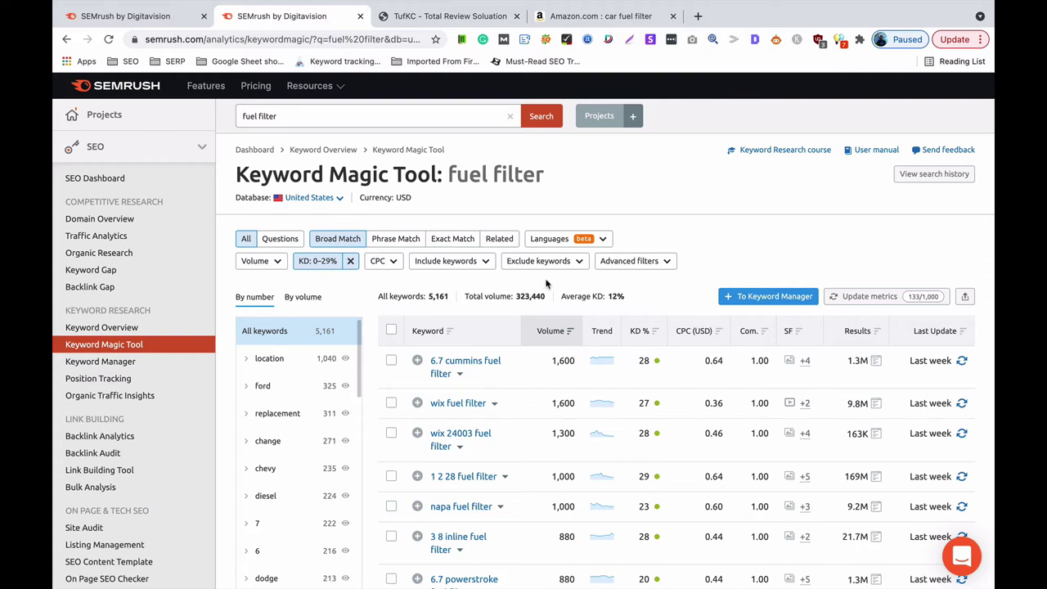
- Filter the list to keywords that include any of the words "best" or "review"
{"action": "left_click", "coordinate": [480, 261]}
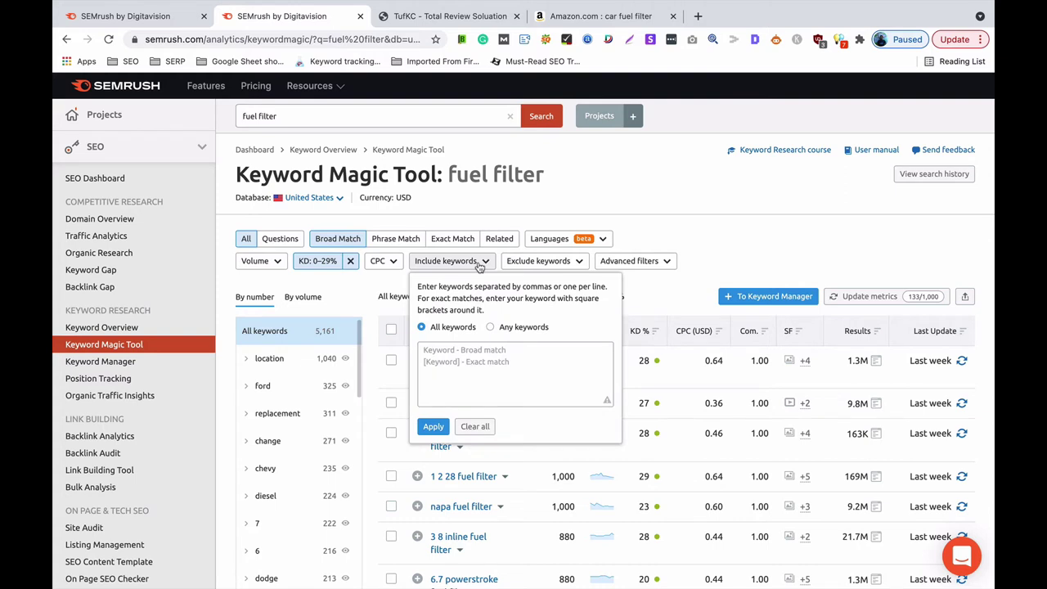
{"action": "left_click", "coordinate": [478, 353]}
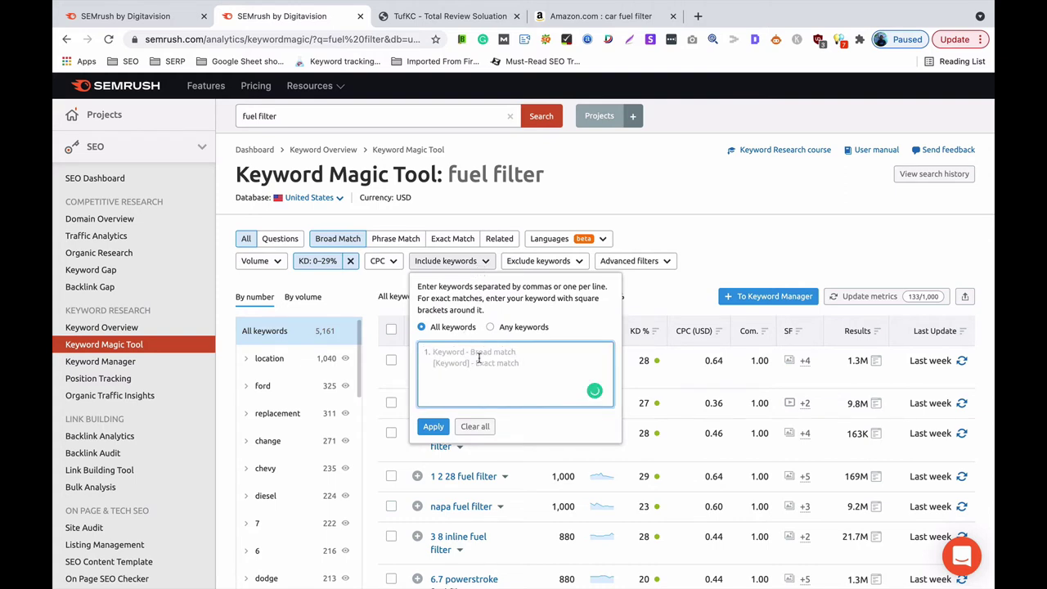
{"action": "type", "text": "best "}
{"action": "type", "text": "review"}
{"action": "left_click", "coordinate": [523, 327]}
{"action": "left_click", "coordinate": [433, 427]}
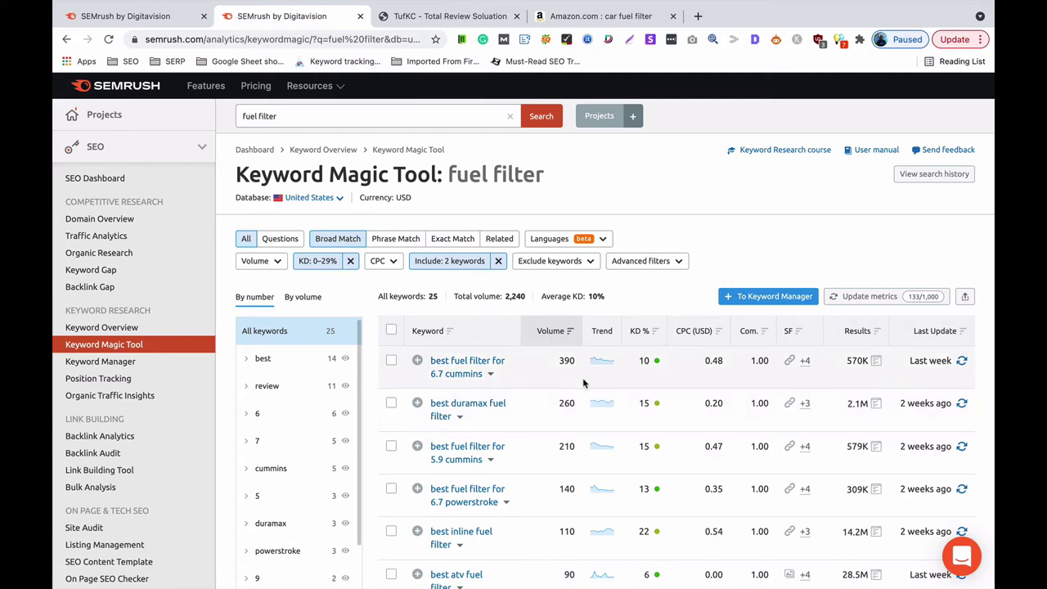
- Look through the filtered keywords and select "best fuel filter for 6.4 powerstroke"
{"action": "scroll", "coordinate": [576, 381], "scroll_direction": "down", "scroll_amount": 3}
{"action": "scroll", "coordinate": [584, 383], "scroll_direction": "down", "scroll_amount": 20}
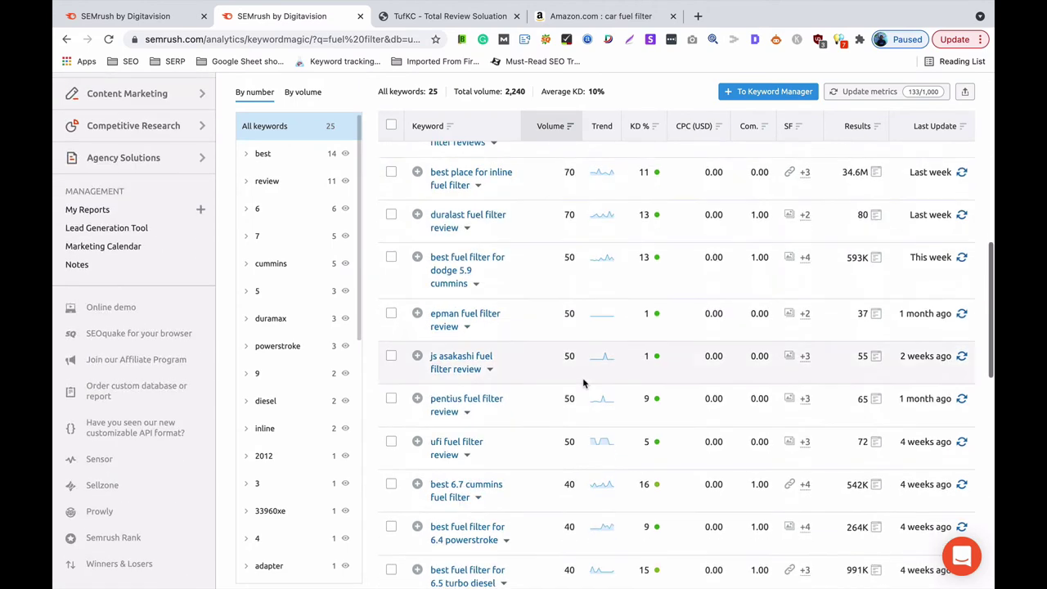
{"action": "scroll", "coordinate": [584, 382], "scroll_direction": "up", "scroll_amount": 3}
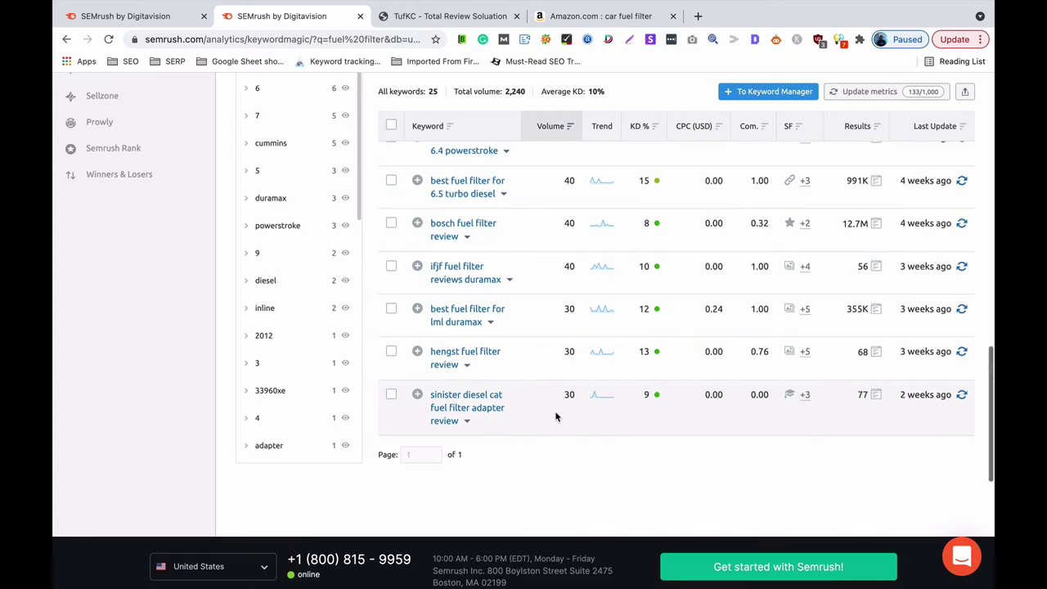
{"action": "scroll", "coordinate": [556, 417], "scroll_direction": "up", "scroll_amount": 1}
{"action": "scroll", "coordinate": [555, 417], "scroll_direction": "up", "scroll_amount": 2}
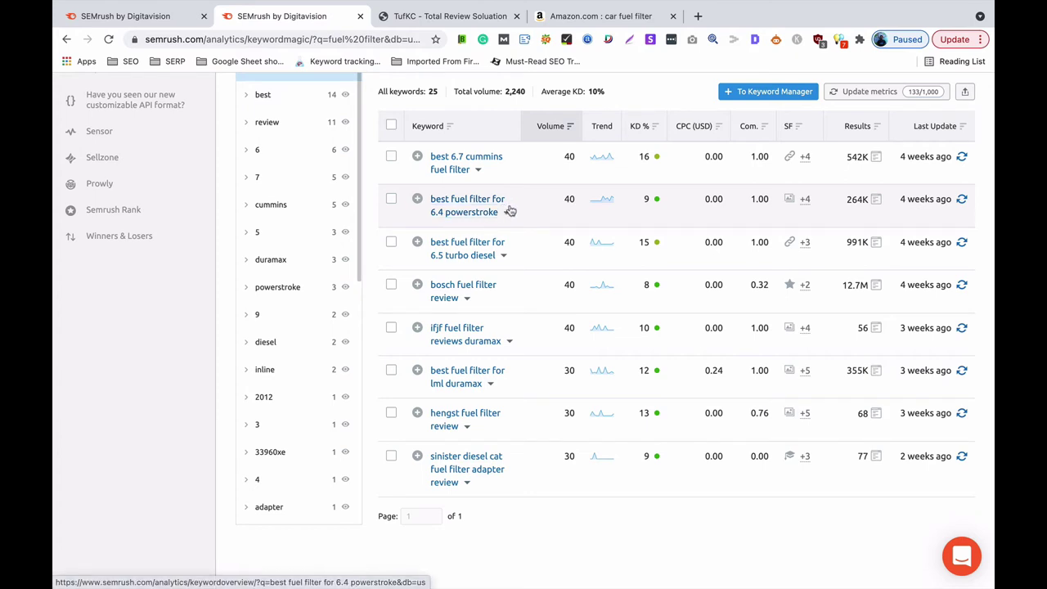
{"action": "scroll", "coordinate": [564, 208], "scroll_direction": "up", "scroll_amount": 1}
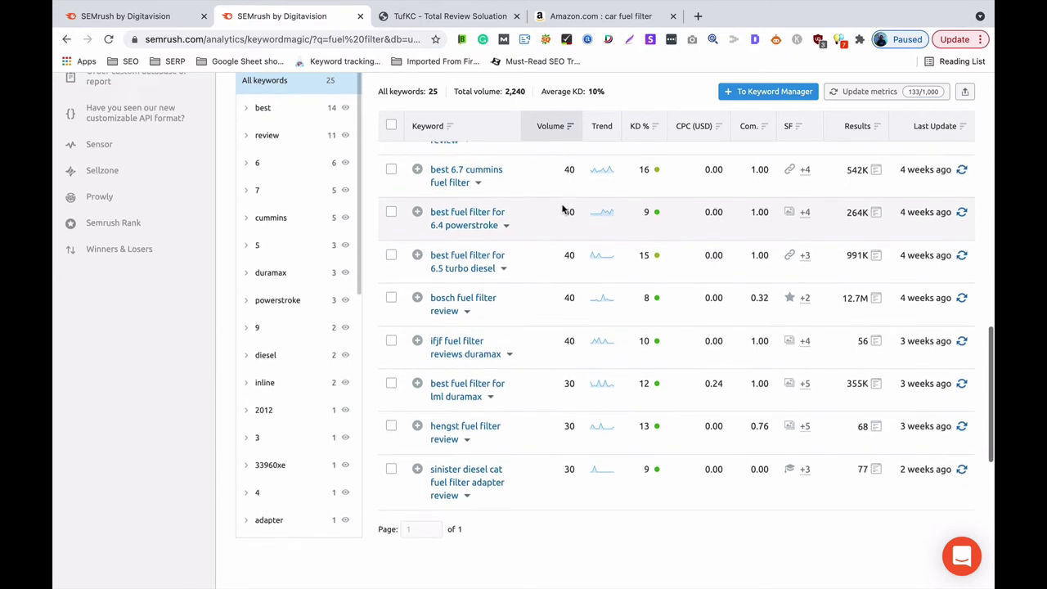
{"action": "scroll", "coordinate": [563, 210], "scroll_direction": "up", "scroll_amount": 1}
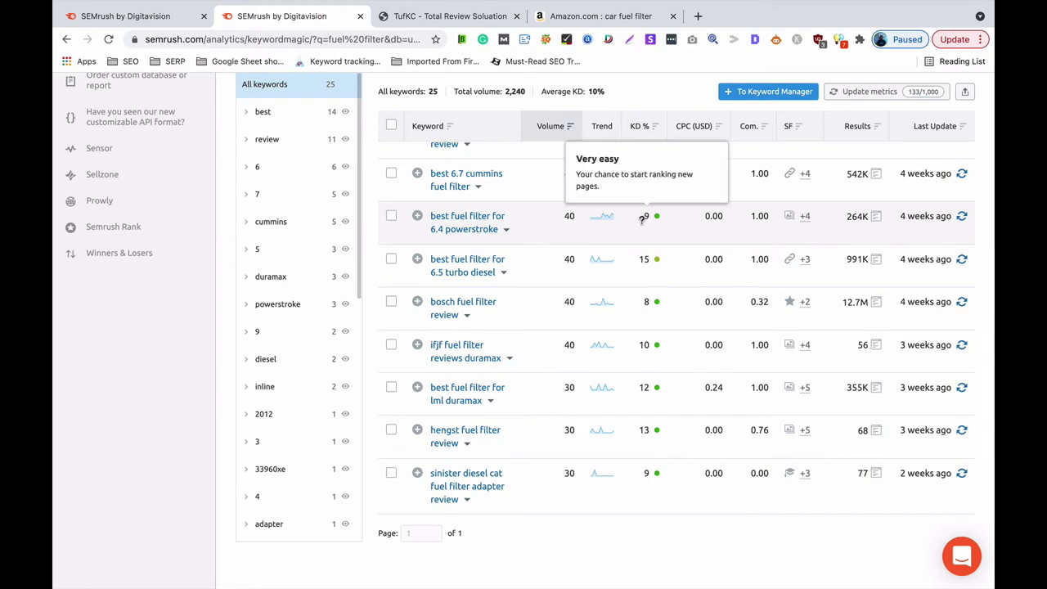
{"action": "mouse_move", "coordinate": [647, 217]}
{"action": "left_click", "coordinate": [389, 217]}
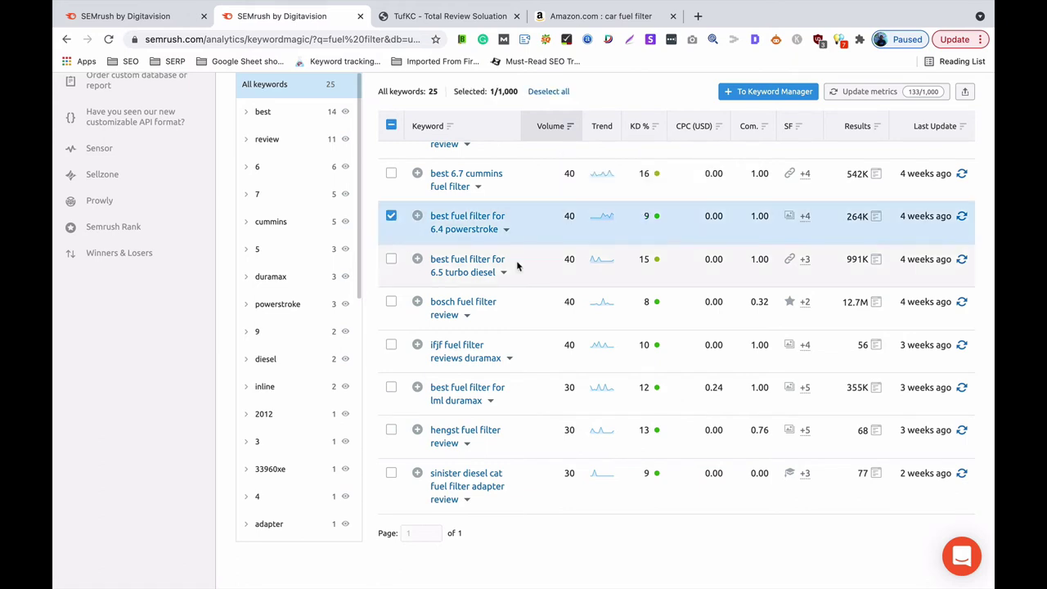
- Compare the other low-difficulty keywords and add "best fuel filter for 7.3 powerstroke" to the selection
{"action": "scroll", "coordinate": [517, 265], "scroll_direction": "up", "scroll_amount": 2}
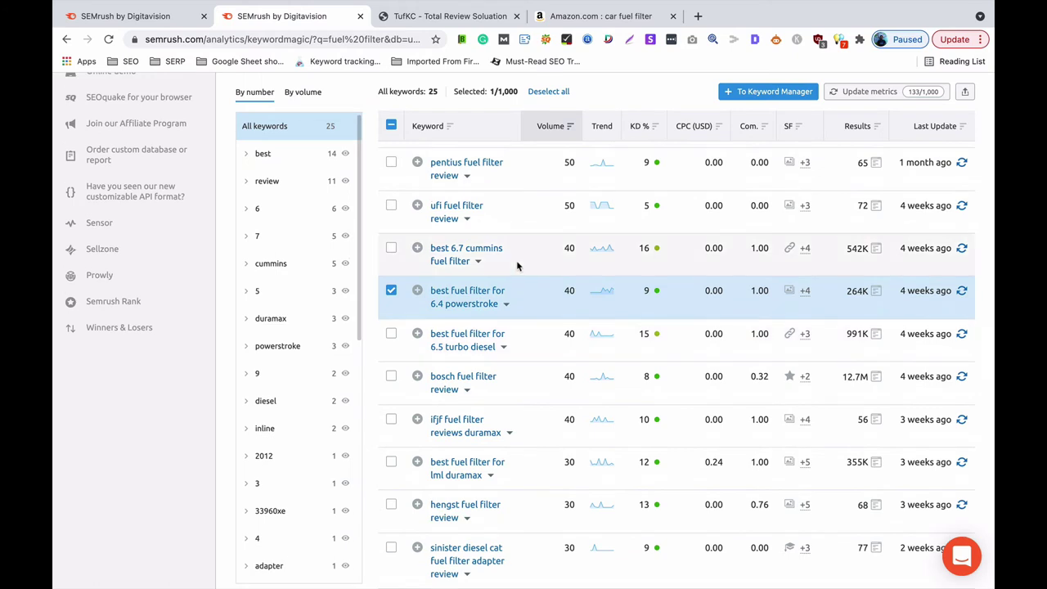
{"action": "scroll", "coordinate": [517, 265], "scroll_direction": "up", "scroll_amount": 1}
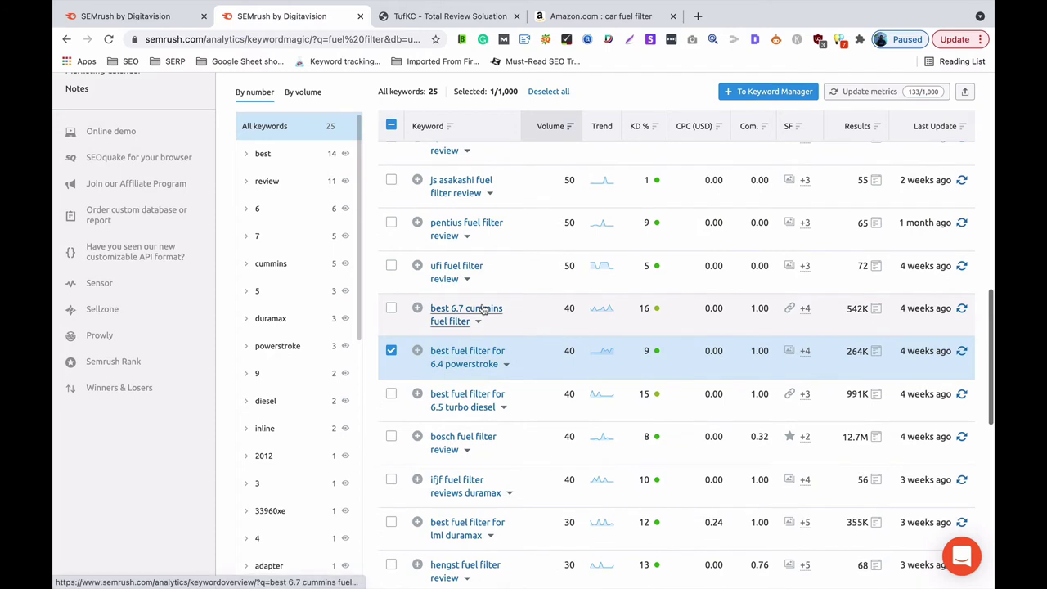
{"action": "scroll", "coordinate": [511, 246], "scroll_direction": "up", "scroll_amount": 1}
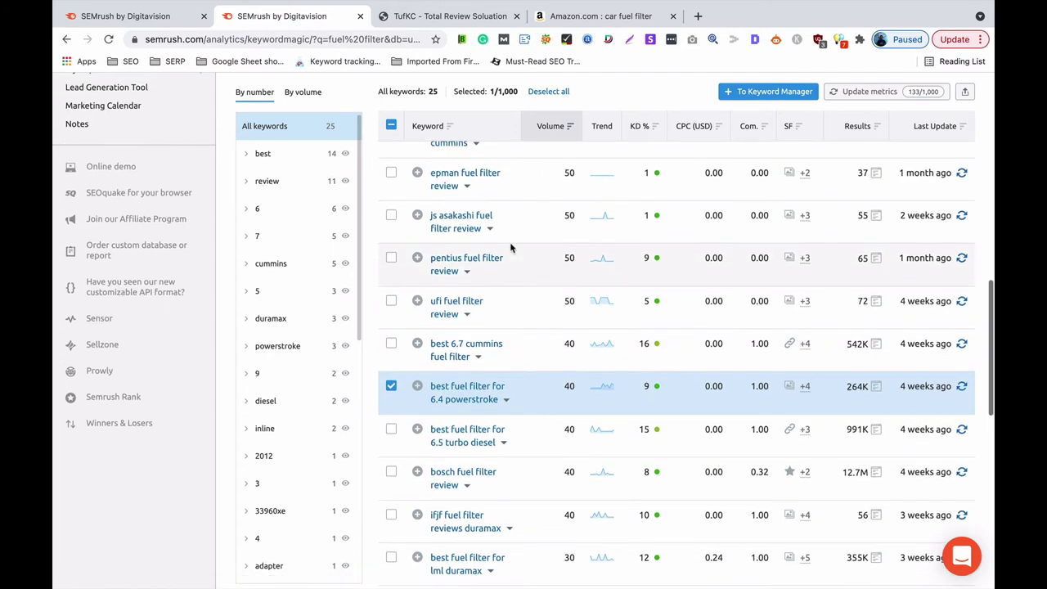
{"action": "scroll", "coordinate": [542, 184], "scroll_direction": "up", "scroll_amount": 2}
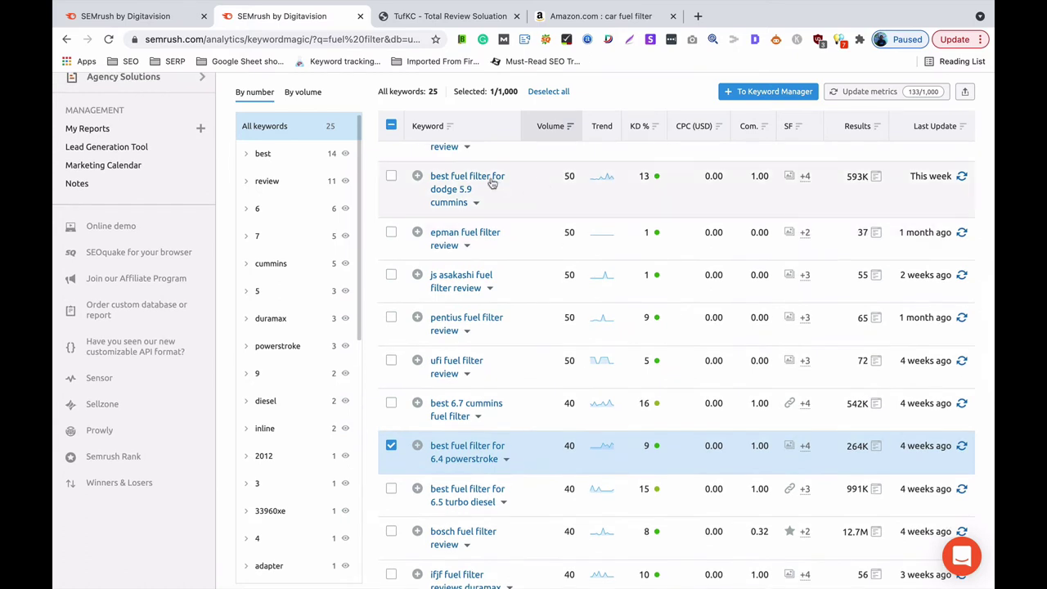
{"action": "scroll", "coordinate": [491, 197], "scroll_direction": "up", "scroll_amount": 2}
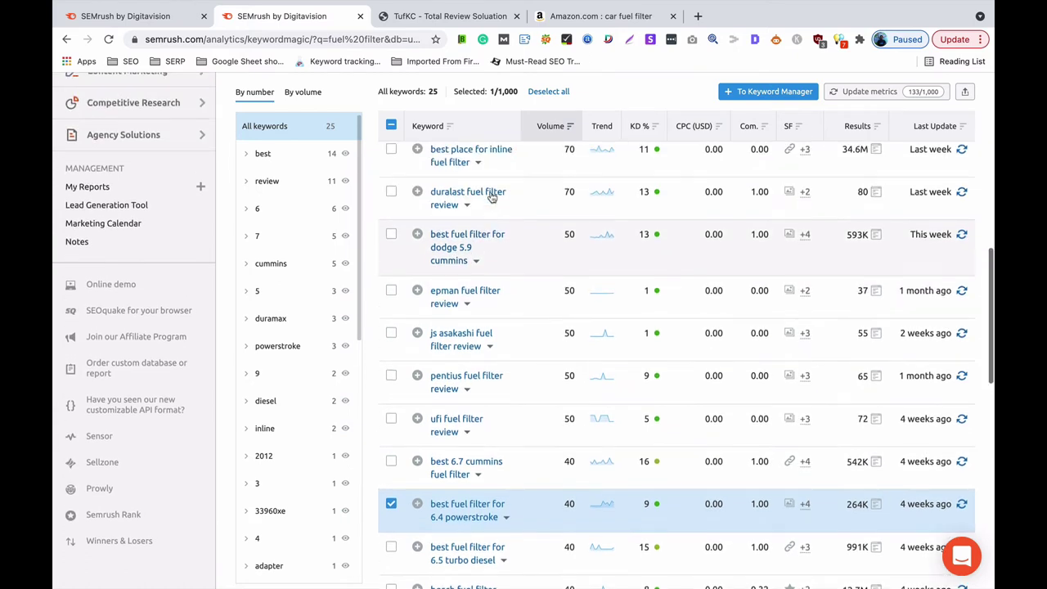
{"action": "scroll", "coordinate": [491, 196], "scroll_direction": "up", "scroll_amount": 2}
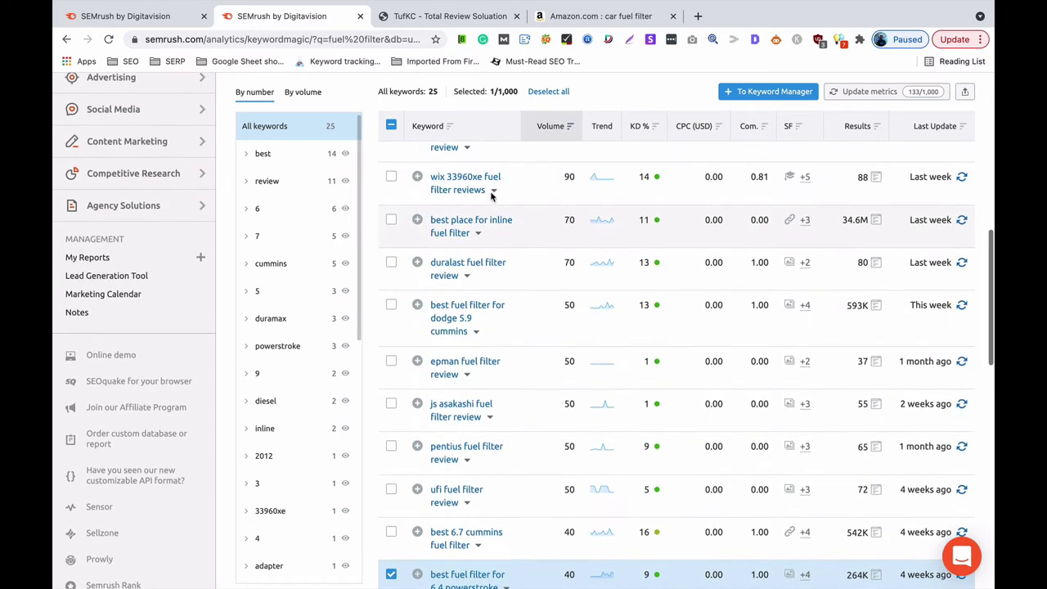
{"action": "scroll", "coordinate": [491, 193], "scroll_direction": "up", "scroll_amount": 2}
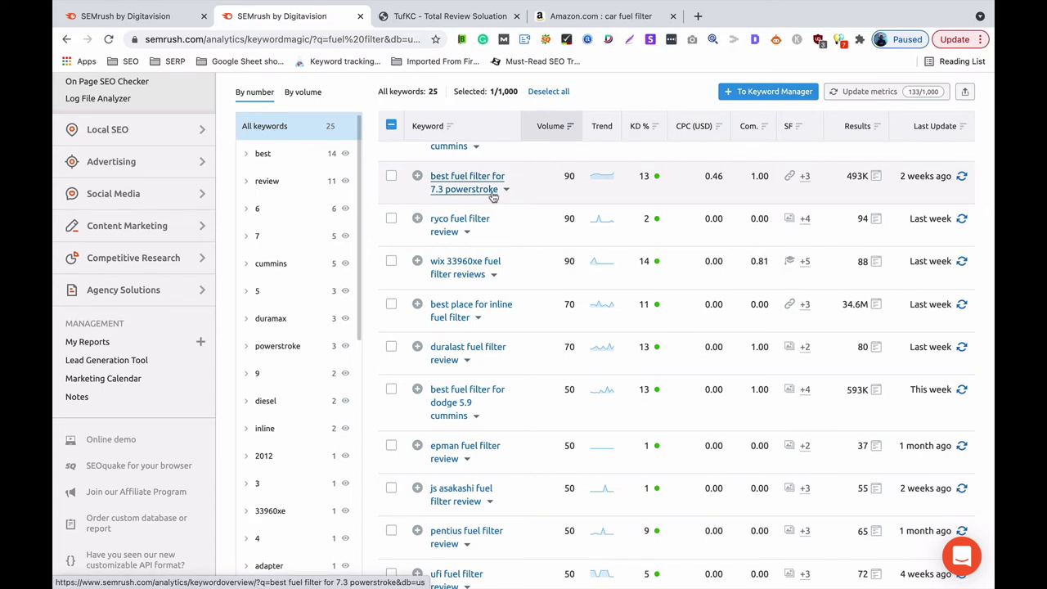
{"action": "scroll", "coordinate": [512, 275], "scroll_direction": "down", "scroll_amount": 4}
{"action": "scroll", "coordinate": [511, 276], "scroll_direction": "down", "scroll_amount": 1}
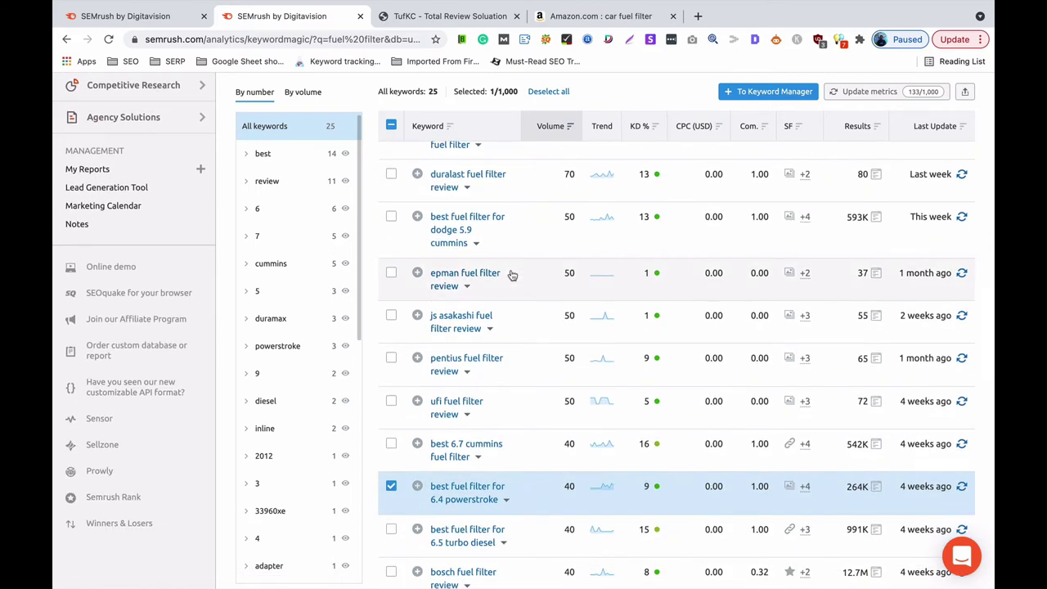
{"action": "scroll", "coordinate": [511, 276], "scroll_direction": "up", "scroll_amount": 4}
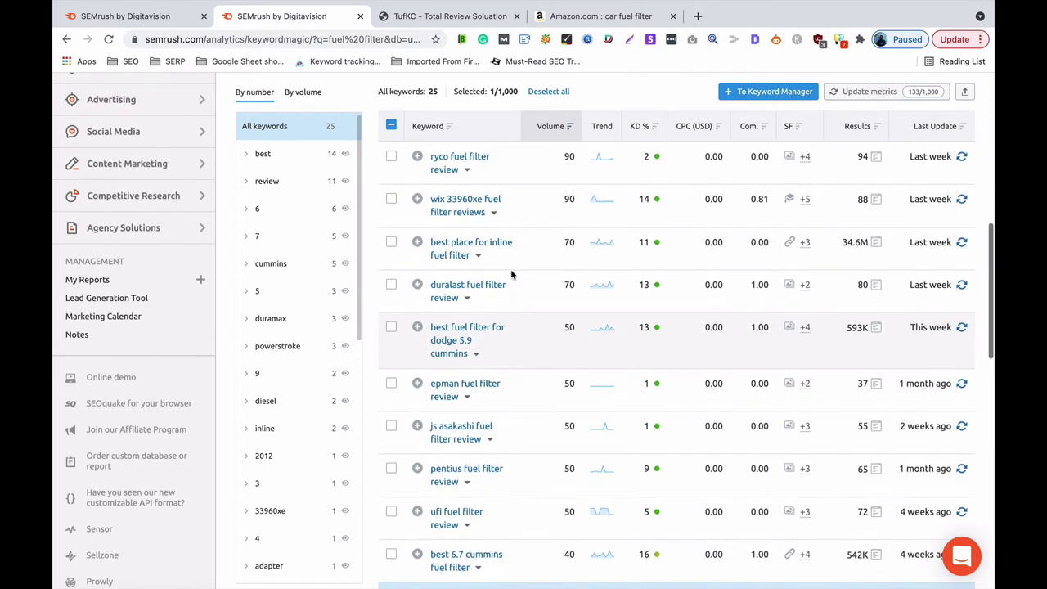
{"action": "scroll", "coordinate": [511, 276], "scroll_direction": "up", "scroll_amount": 1}
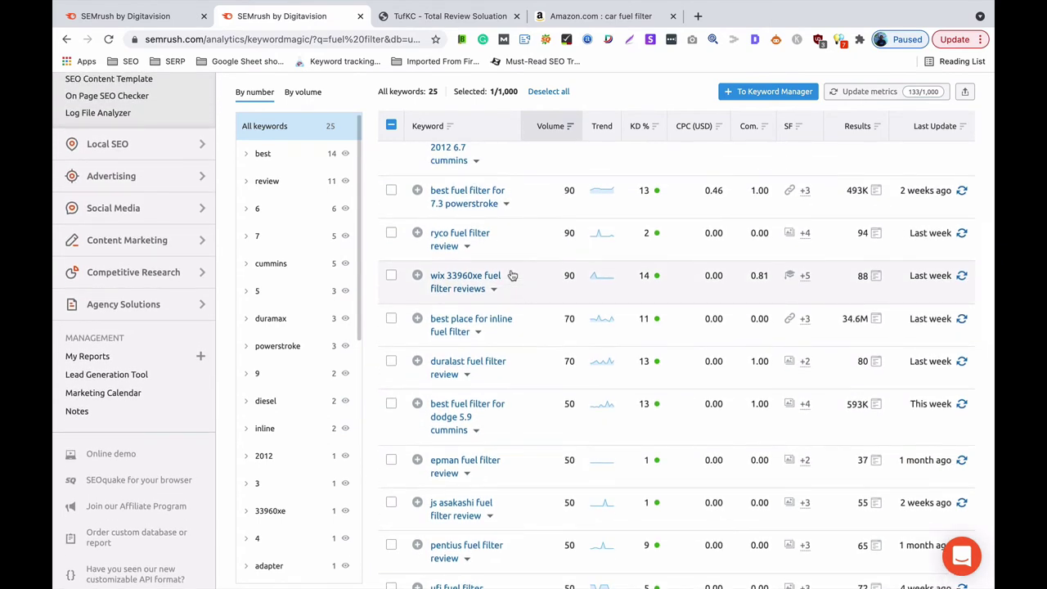
{"action": "left_click", "coordinate": [391, 191]}
- Add the keyword "best fuel filter for 6.7 powerstroke" to the selection and review the highest-volume keywords
{"action": "scroll", "coordinate": [424, 213], "scroll_direction": "up", "scroll_amount": 4}
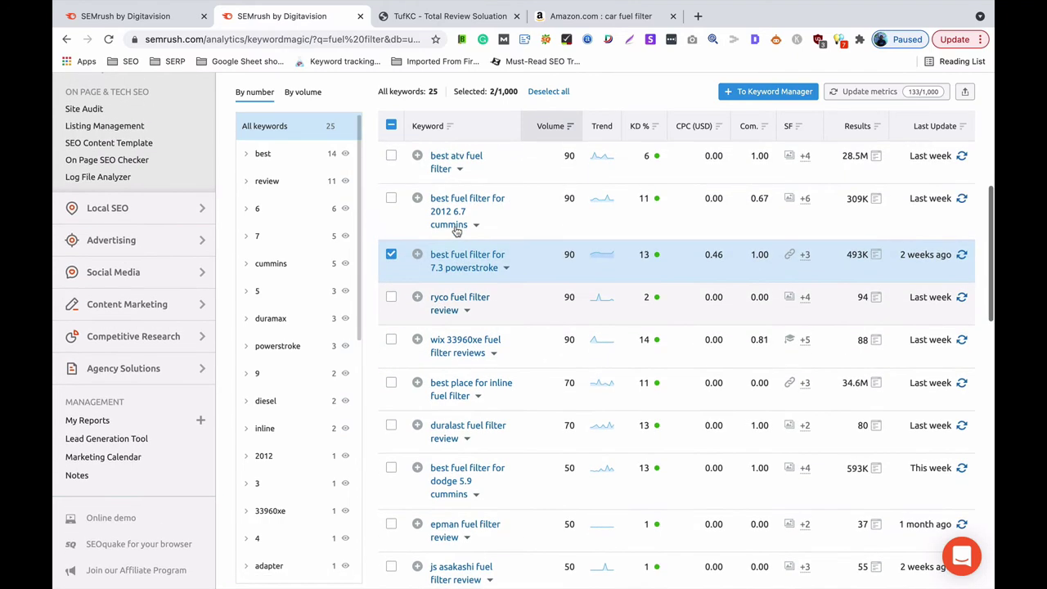
{"action": "scroll", "coordinate": [457, 231], "scroll_direction": "up", "scroll_amount": 2}
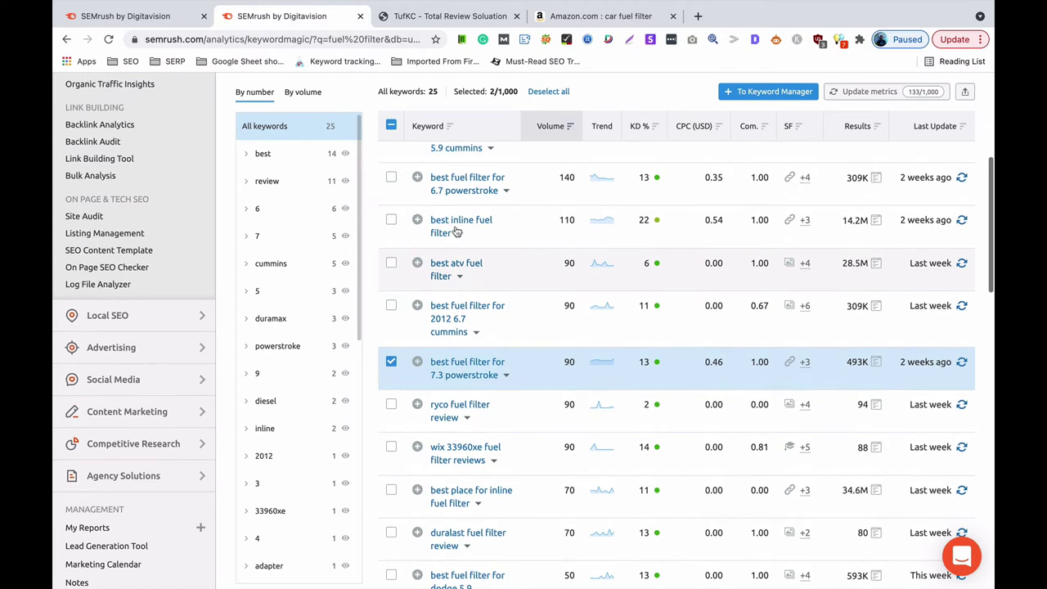
{"action": "left_click", "coordinate": [391, 177]}
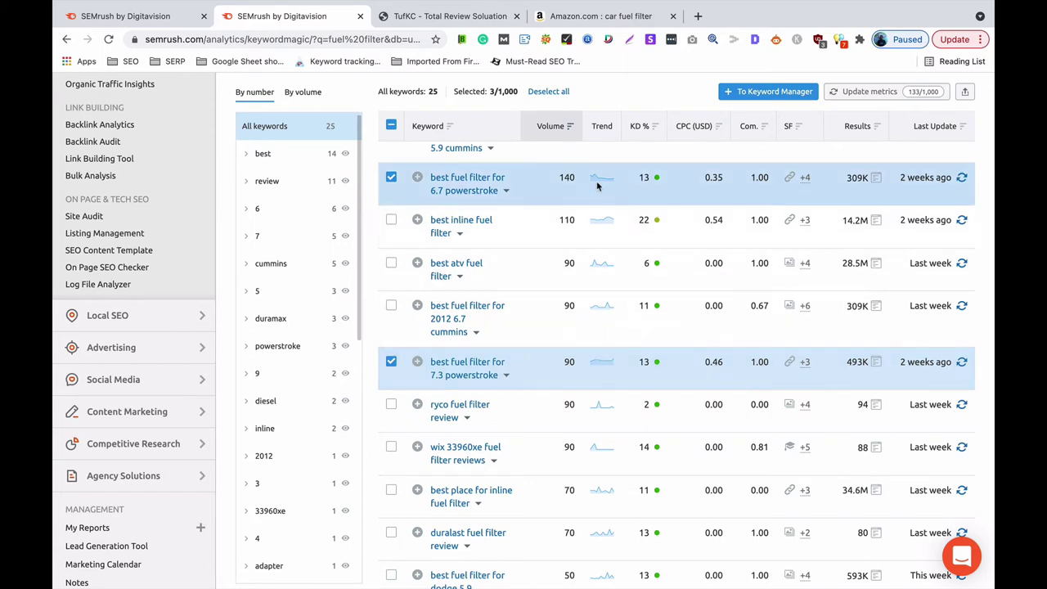
{"action": "scroll", "coordinate": [540, 207], "scroll_direction": "up", "scroll_amount": 2}
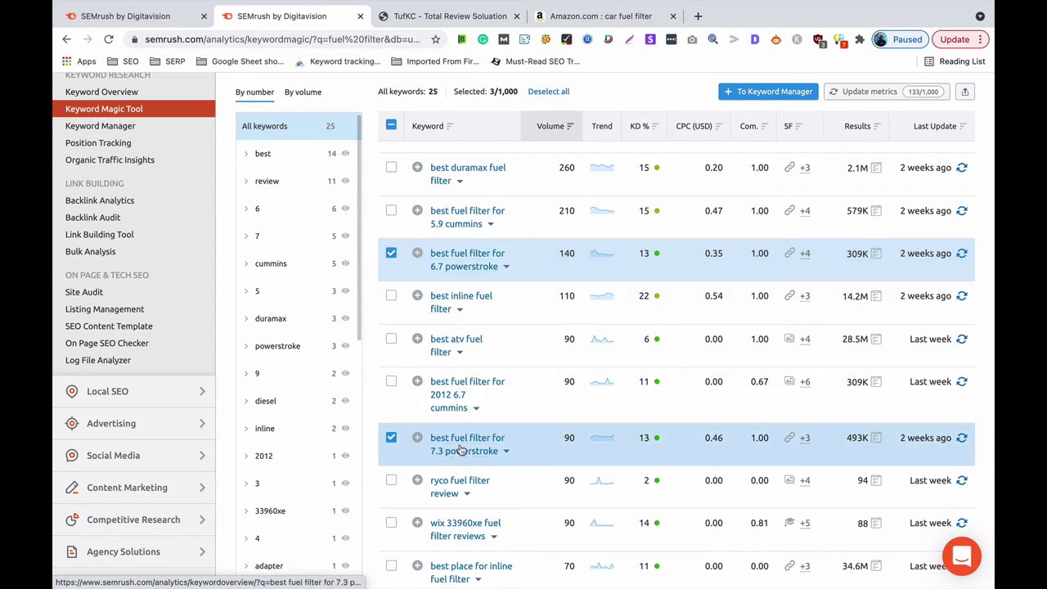
{"action": "scroll", "coordinate": [495, 452], "scroll_direction": "up", "scroll_amount": 2}
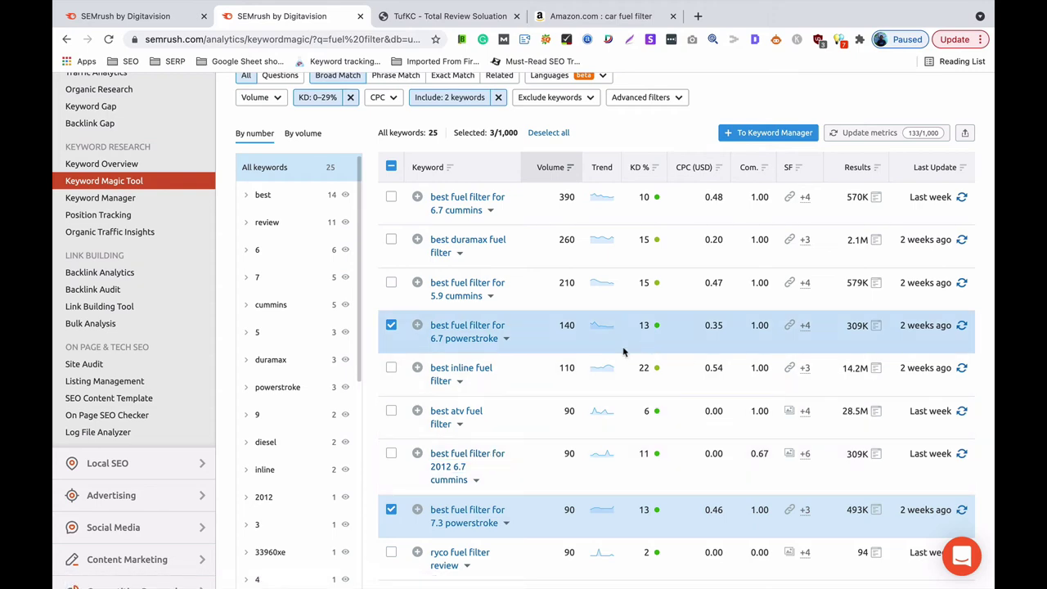
- Open the keyword overview for "best fuel filter for 6.4 powerstroke" and review its volume, difficulty and related keywords
{"action": "scroll", "coordinate": [624, 351], "scroll_direction": "down", "scroll_amount": 5}
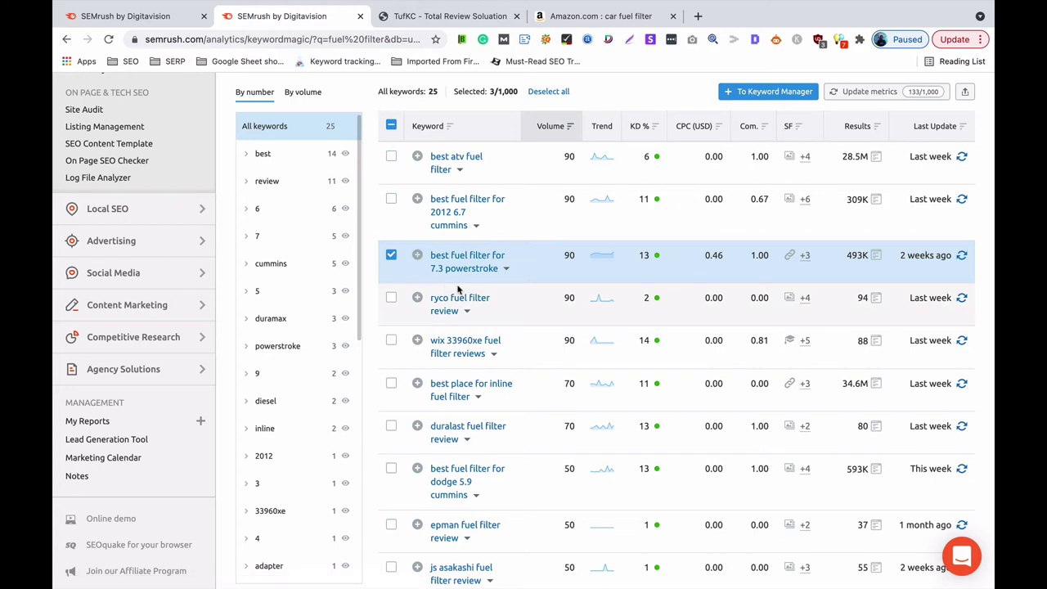
{"action": "scroll", "coordinate": [471, 327], "scroll_direction": "down", "scroll_amount": 4}
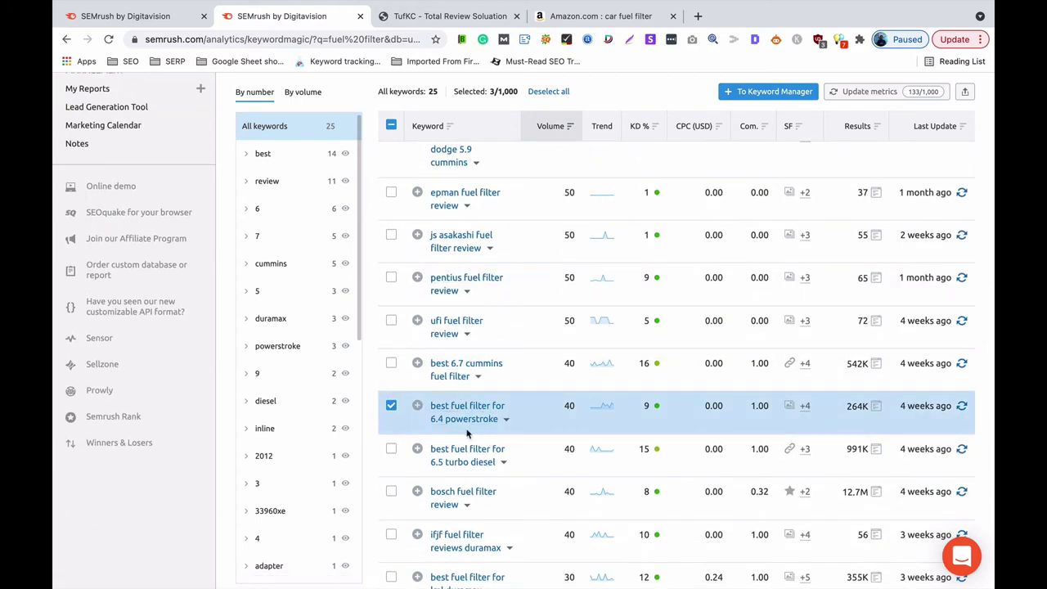
{"action": "left_click", "coordinate": [478, 408]}
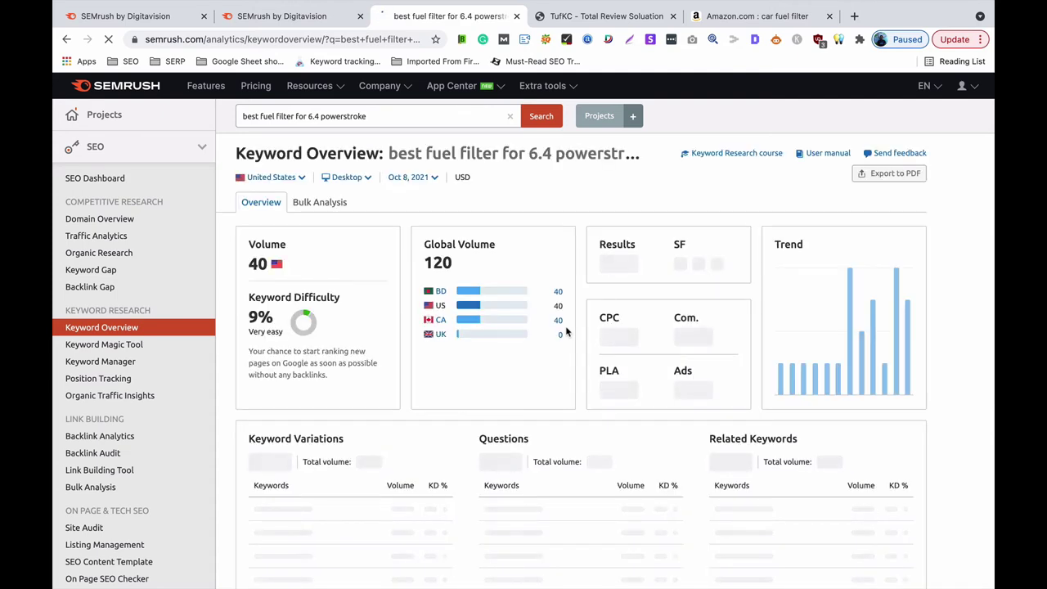
{"action": "scroll", "coordinate": [566, 327], "scroll_direction": "down", "scroll_amount": 1}
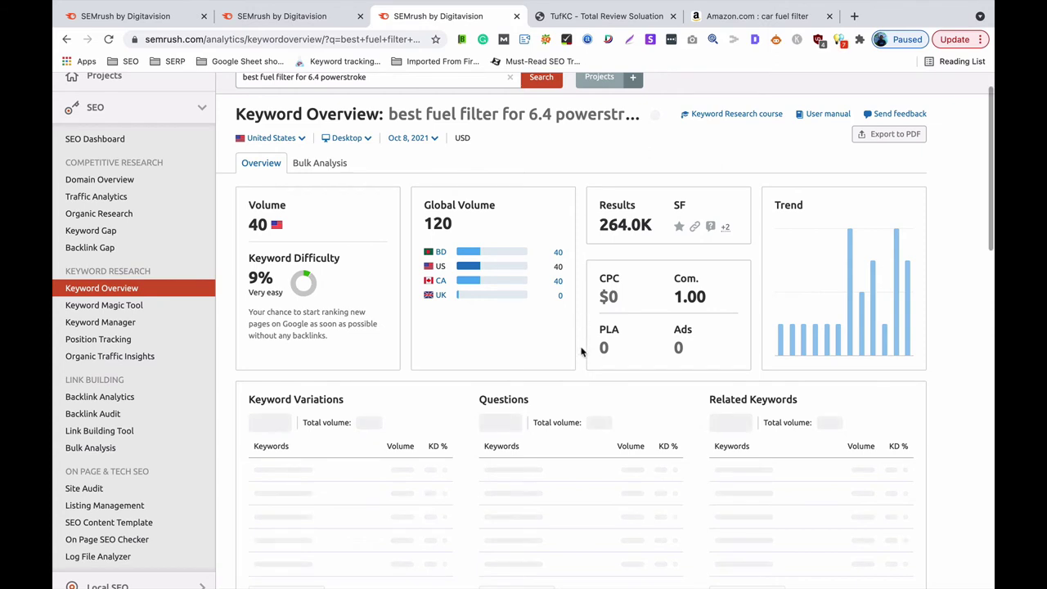
{"action": "scroll", "coordinate": [365, 359], "scroll_direction": "down", "scroll_amount": 1}
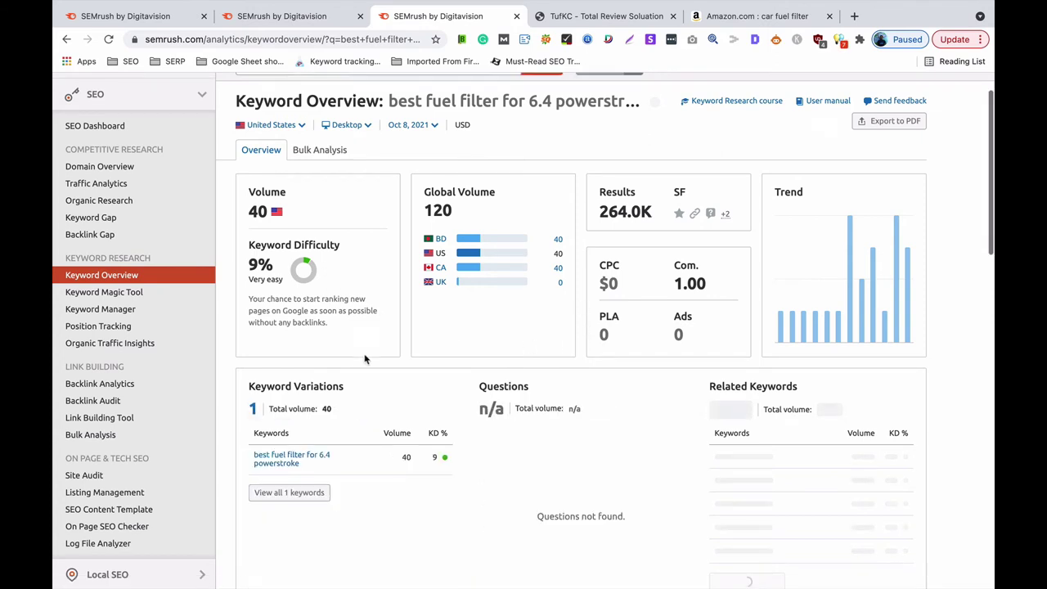
{"action": "scroll", "coordinate": [365, 358], "scroll_direction": "down", "scroll_amount": 3}
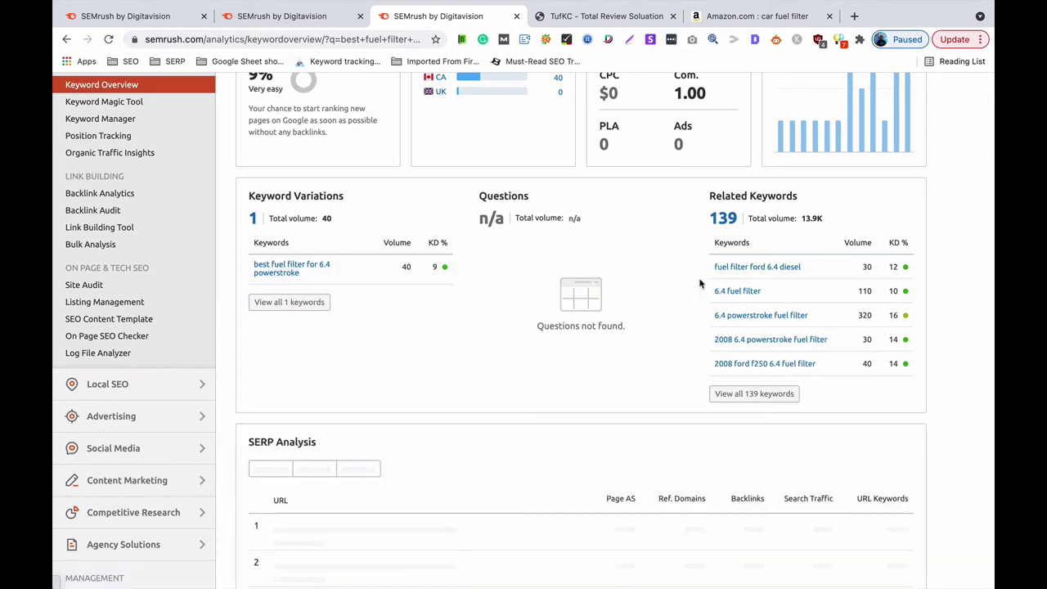
{"action": "scroll", "coordinate": [466, 280], "scroll_direction": "up", "scroll_amount": 3}
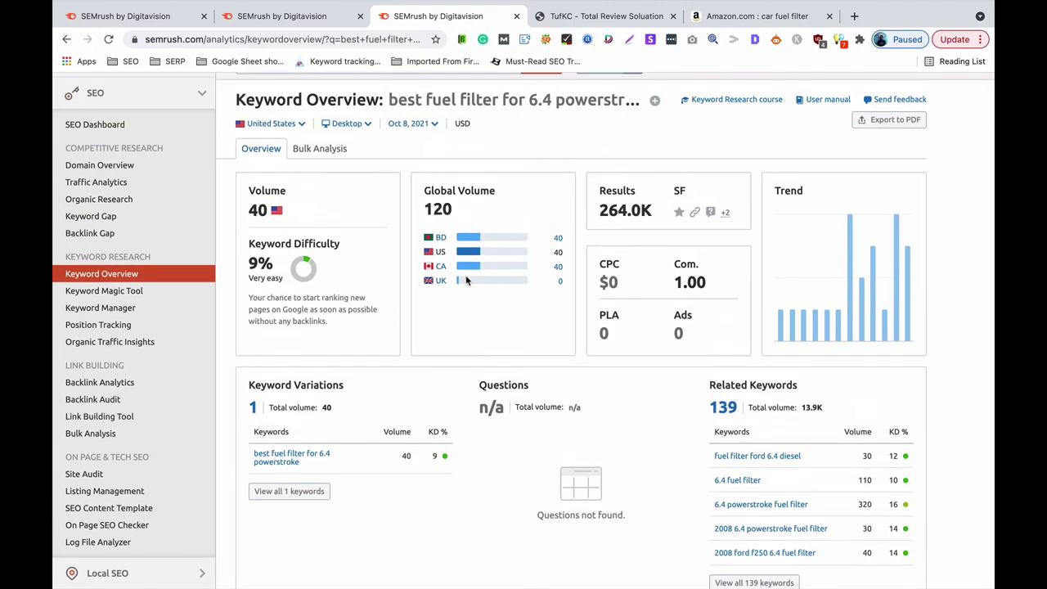
- Examine the SERP Analysis table for the authority, referring domains and backlinks of the ten highest-ranking pages
{"action": "scroll", "coordinate": [466, 280], "scroll_direction": "down", "scroll_amount": 5}
{"action": "scroll", "coordinate": [466, 280], "scroll_direction": "down", "scroll_amount": 2}
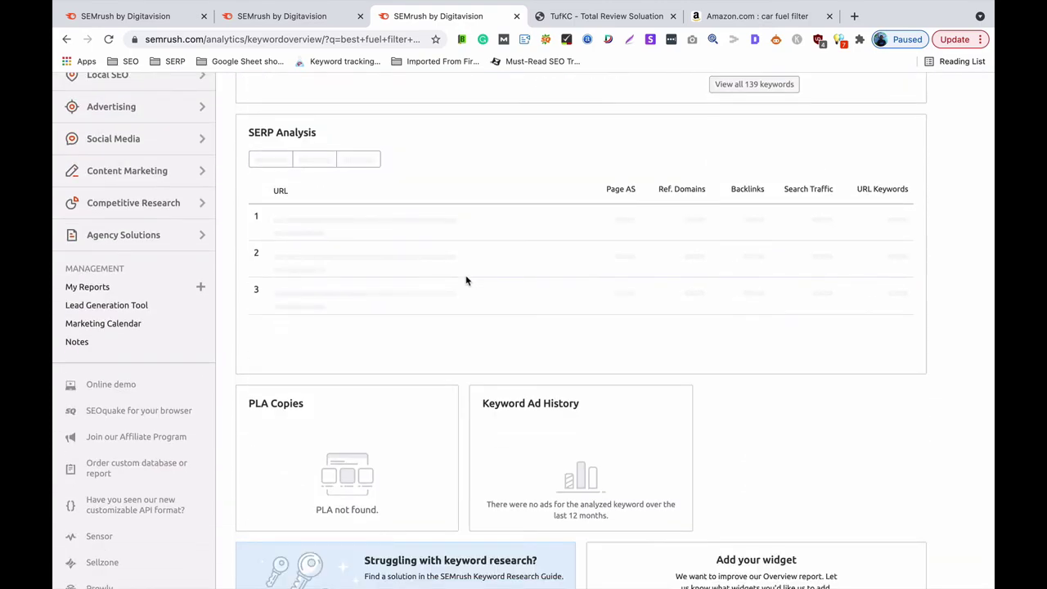
{"action": "scroll", "coordinate": [466, 281], "scroll_direction": "down", "scroll_amount": 10}
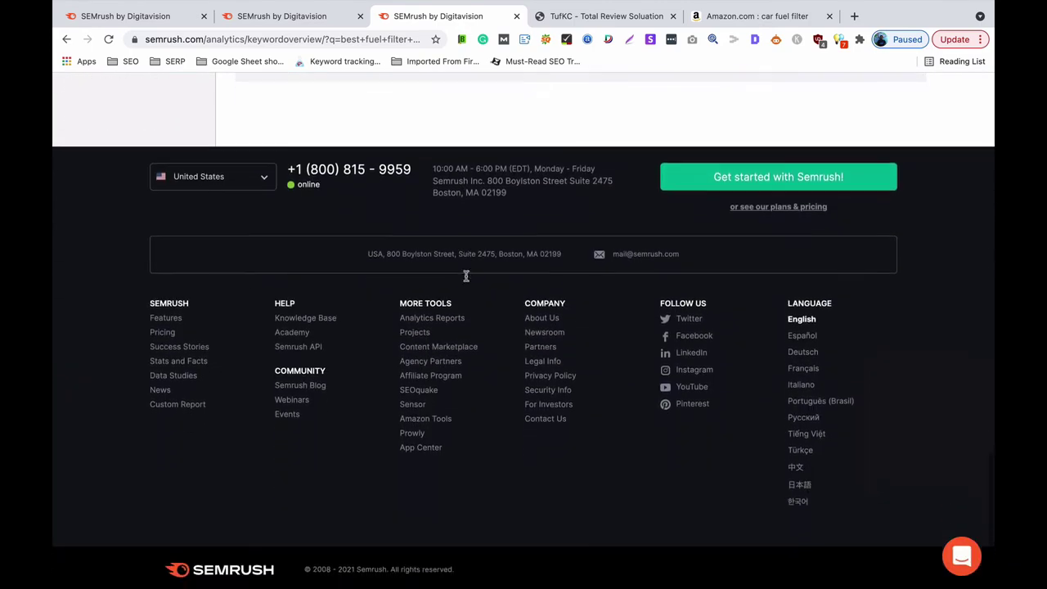
{"action": "scroll", "coordinate": [467, 277], "scroll_direction": "up", "scroll_amount": 10}
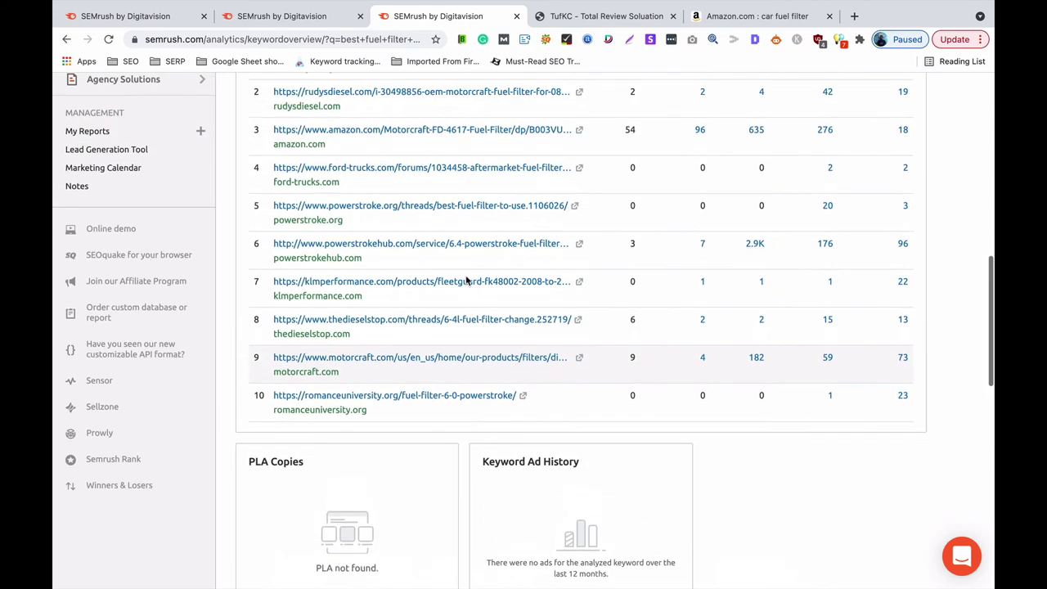
{"action": "scroll", "coordinate": [466, 281], "scroll_direction": "up", "scroll_amount": 1}
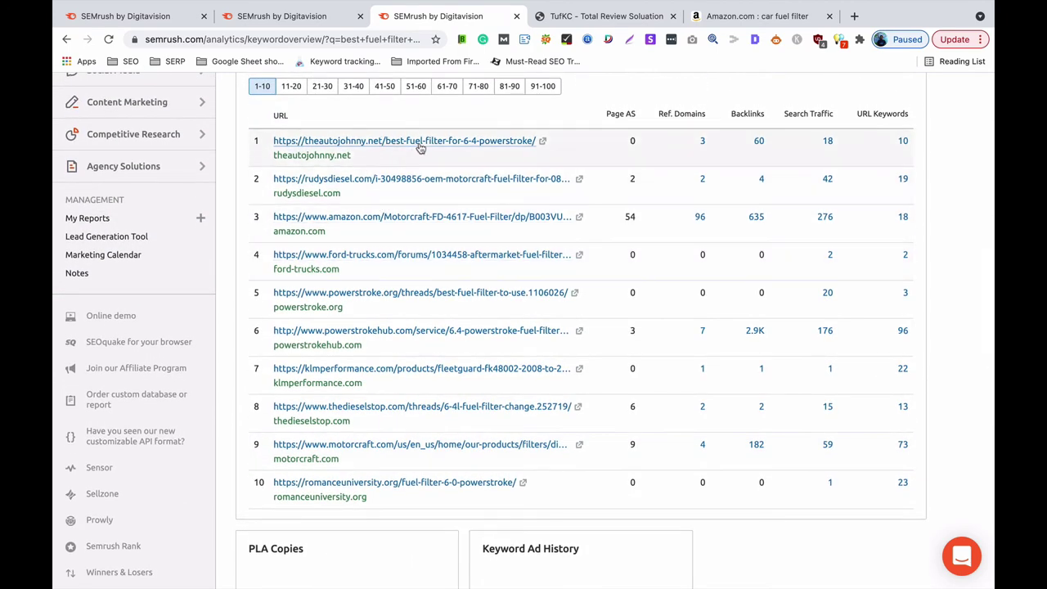
{"action": "right_click", "coordinate": [482, 145]}
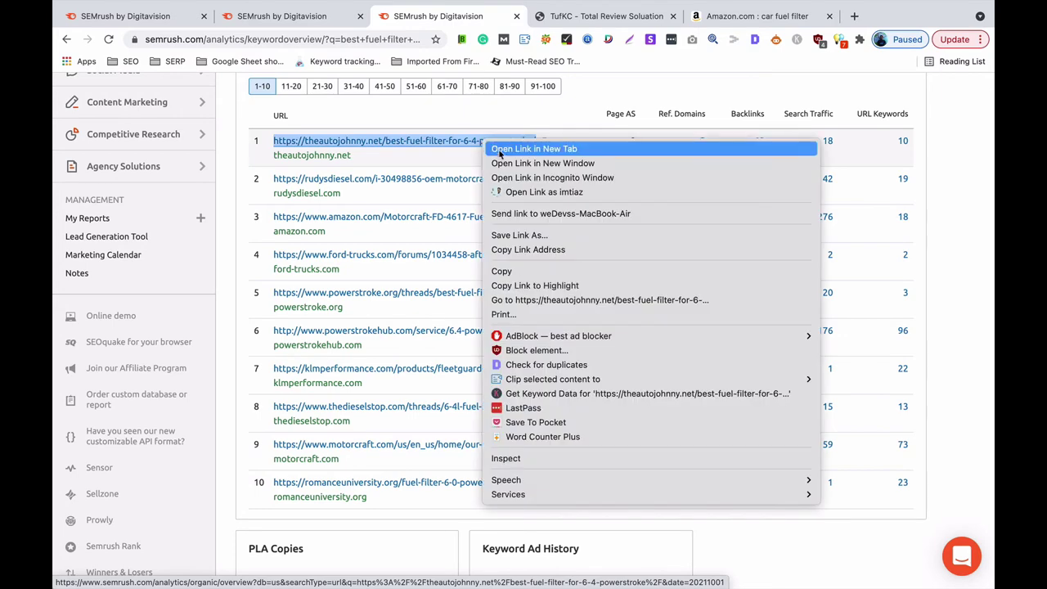
{"action": "left_click", "coordinate": [488, 178]}
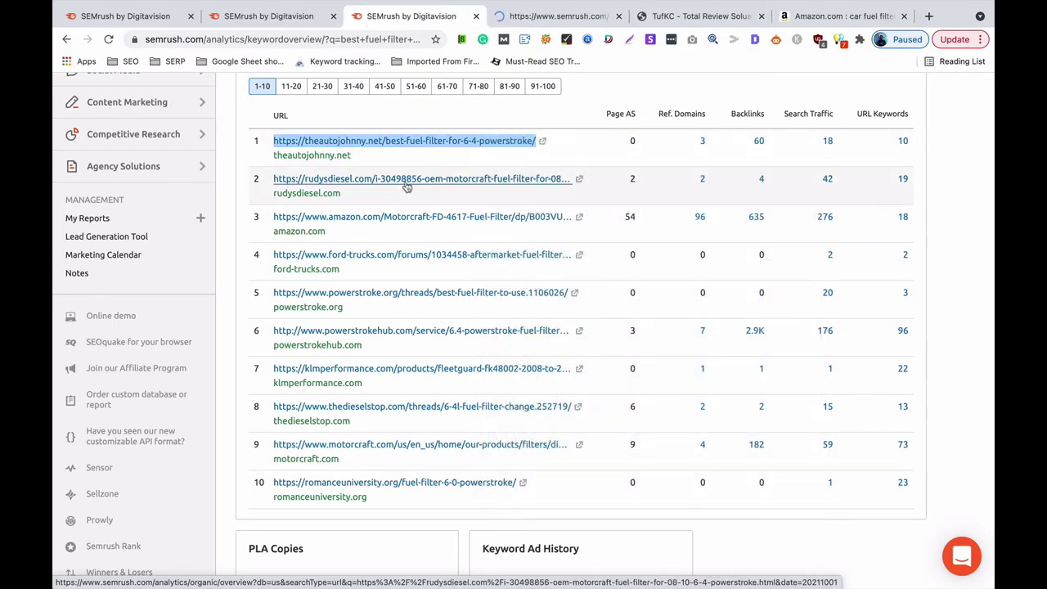
{"action": "right_click", "coordinate": [482, 182]}
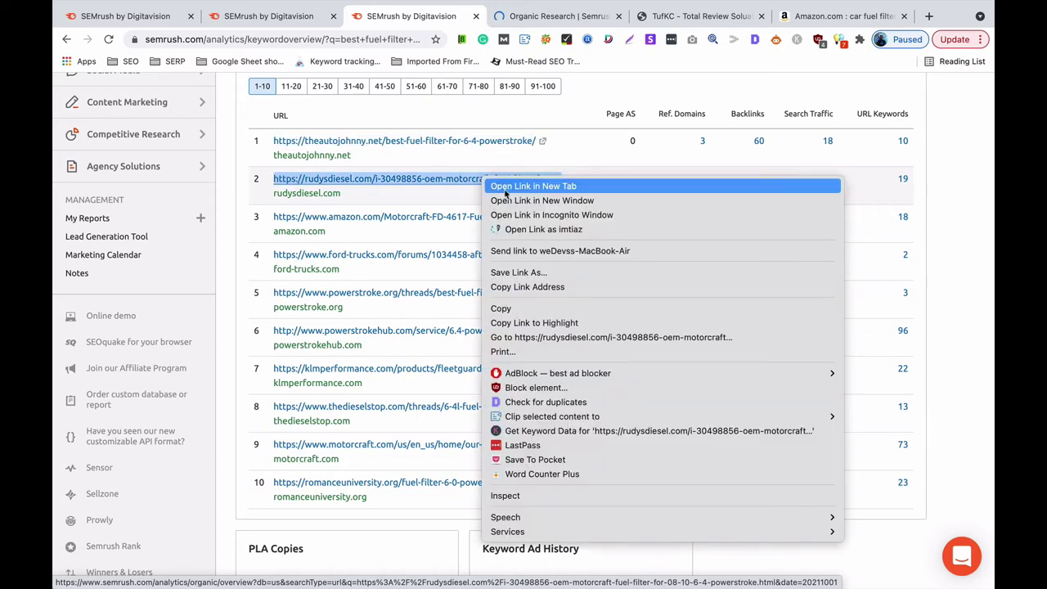
{"action": "left_click", "coordinate": [505, 189]}
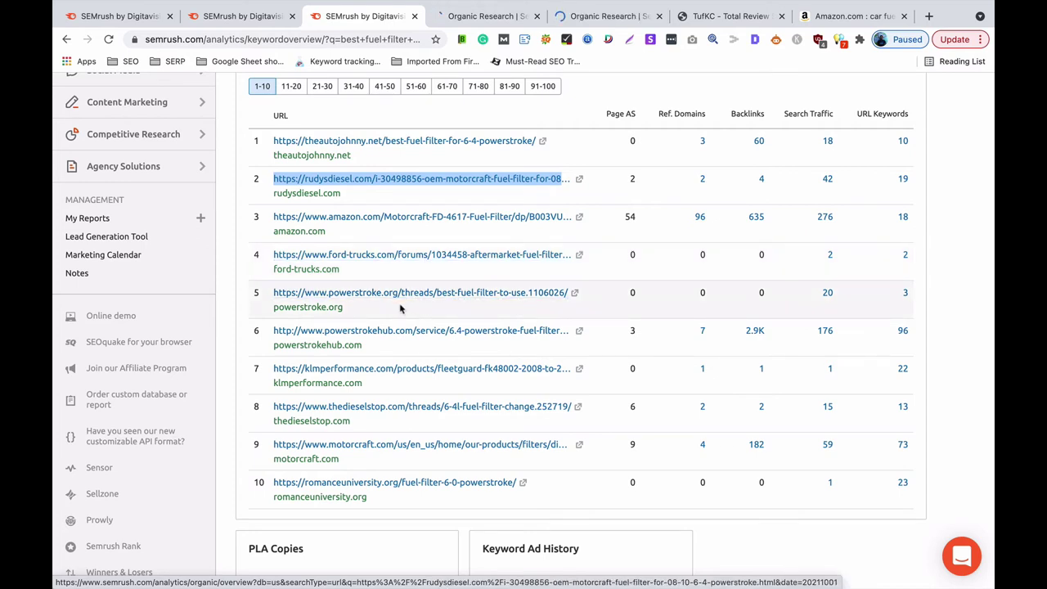
{"action": "right_click", "coordinate": [464, 296]}
{"action": "left_click", "coordinate": [523, 235]}
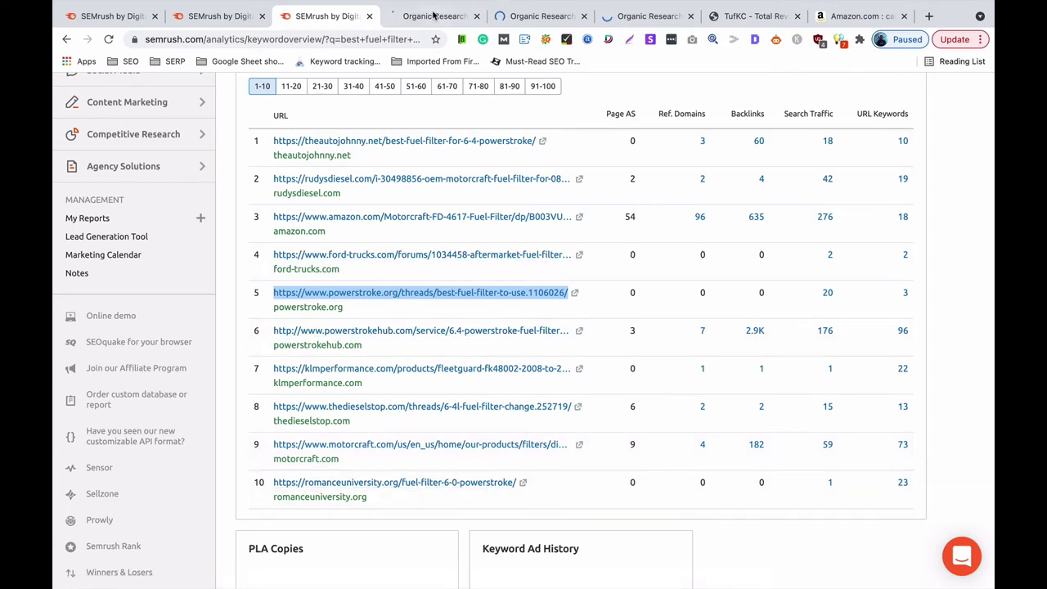
{"action": "key", "text": "ctrl+Tab"}
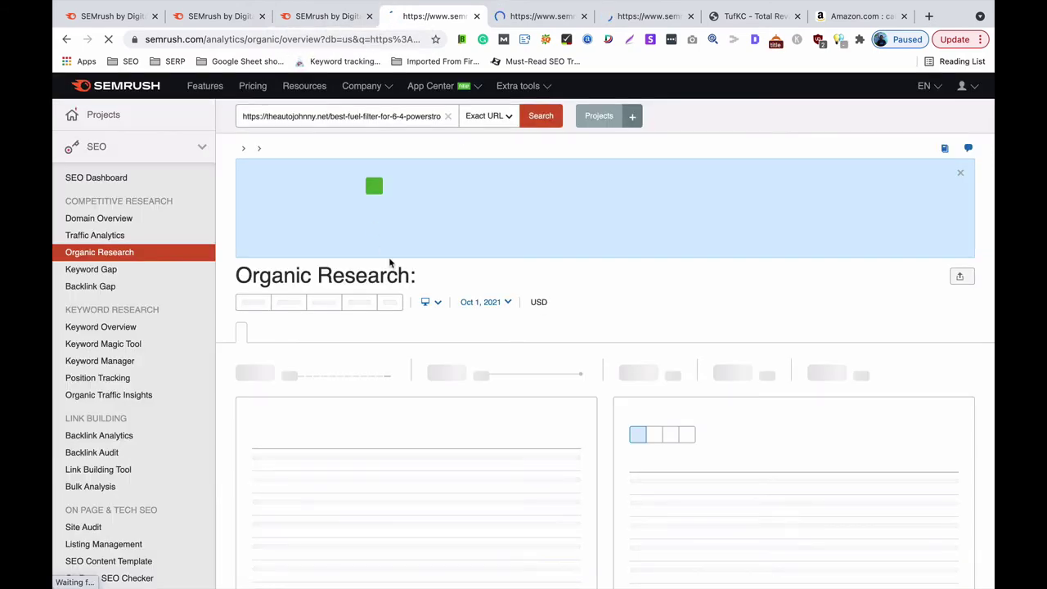
{"action": "left_click", "coordinate": [384, 115]}
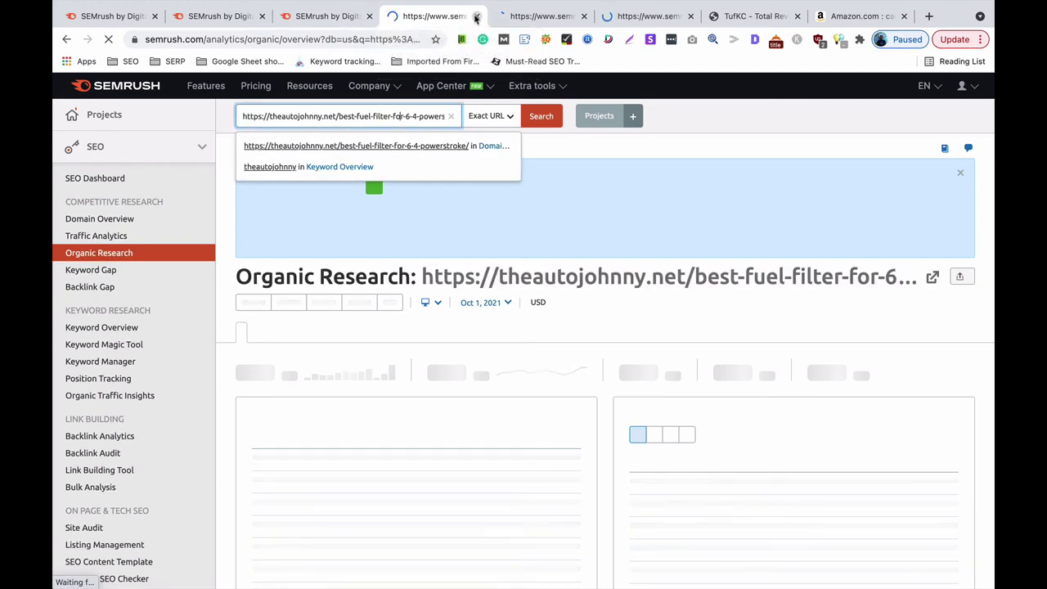
{"action": "left_click", "coordinate": [476, 16]}
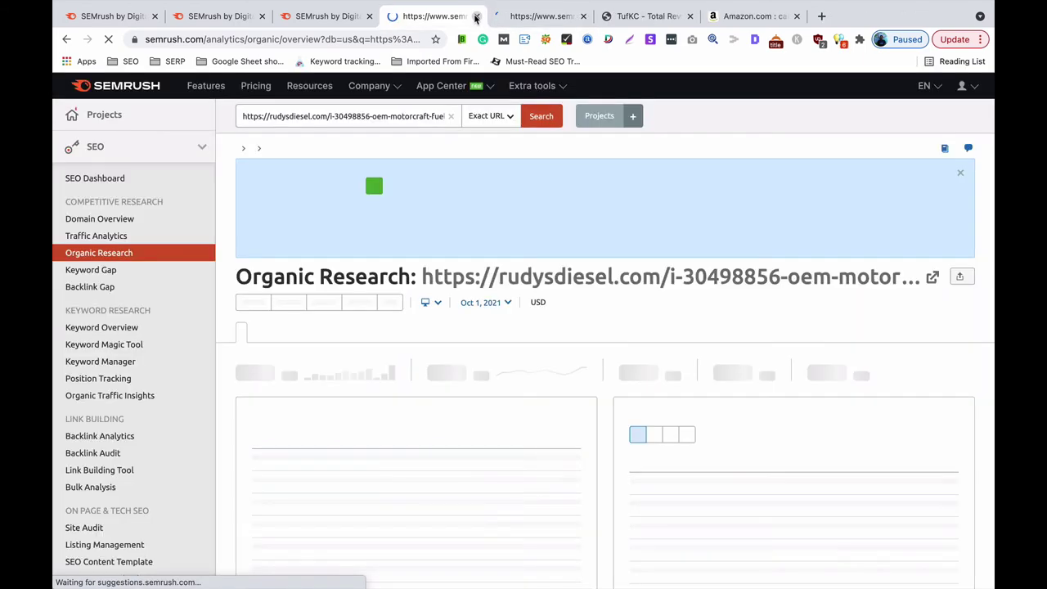
{"action": "left_click", "coordinate": [476, 16]}
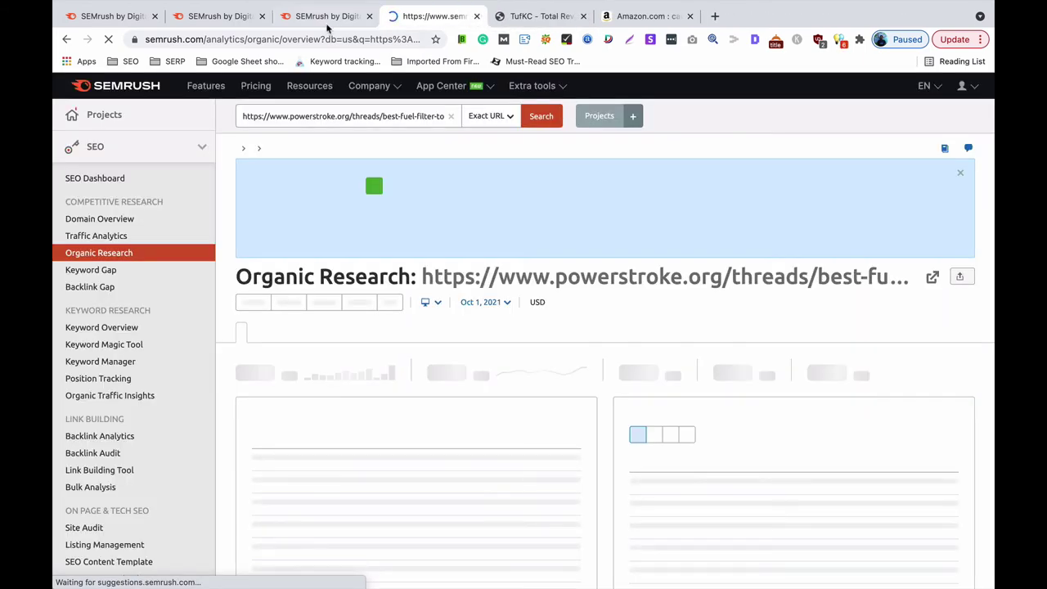
{"action": "left_click", "coordinate": [337, 21]}
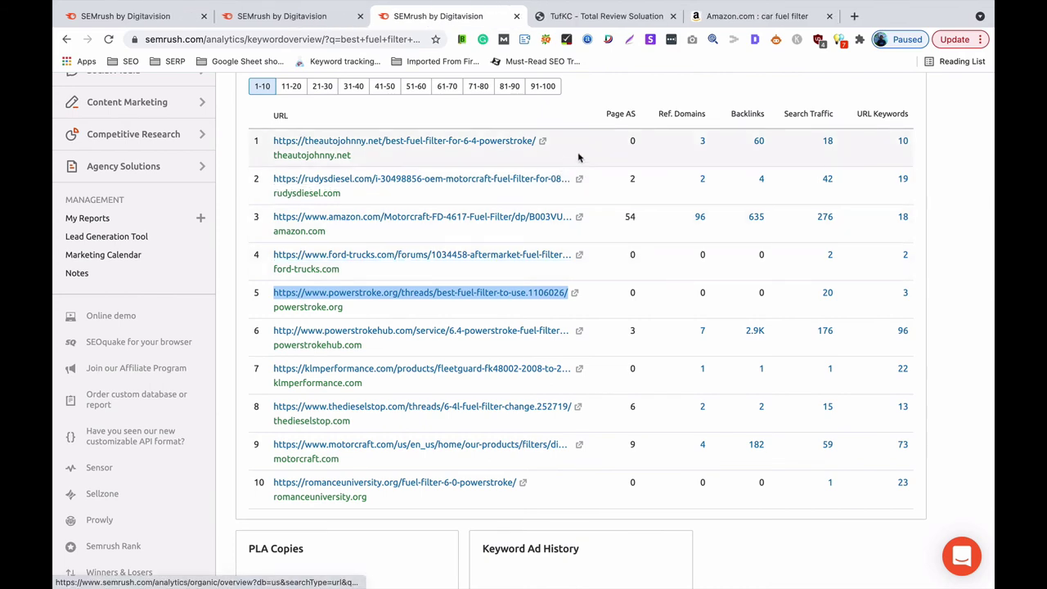
- Open the live ranking pages from theautojohnny.net, powerstroke.org and rudysdiesel.com in separate browser tabs
{"action": "left_click", "coordinate": [543, 141]}
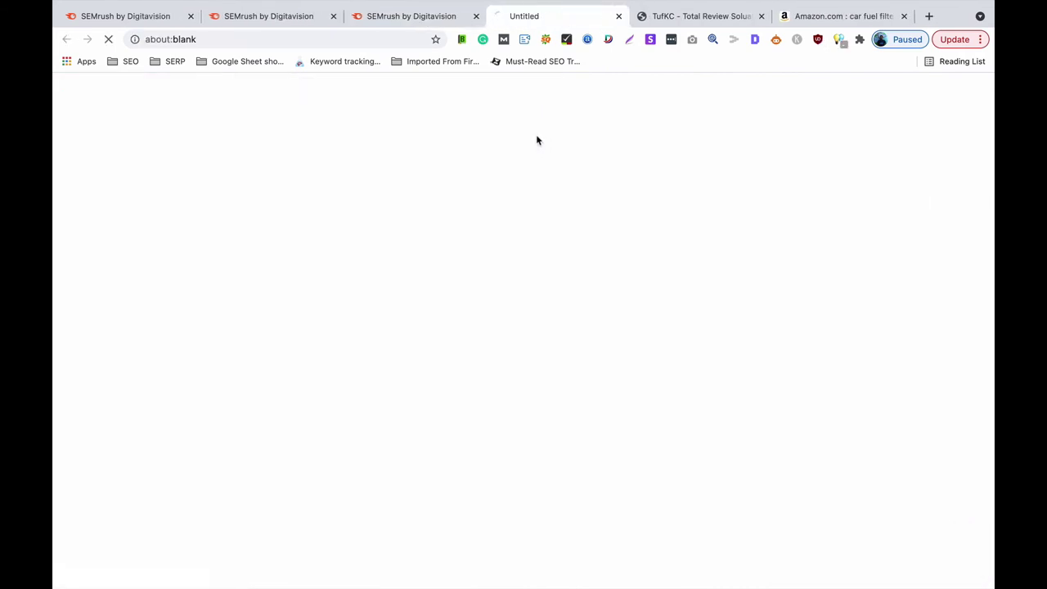
{"action": "left_click", "coordinate": [444, 25]}
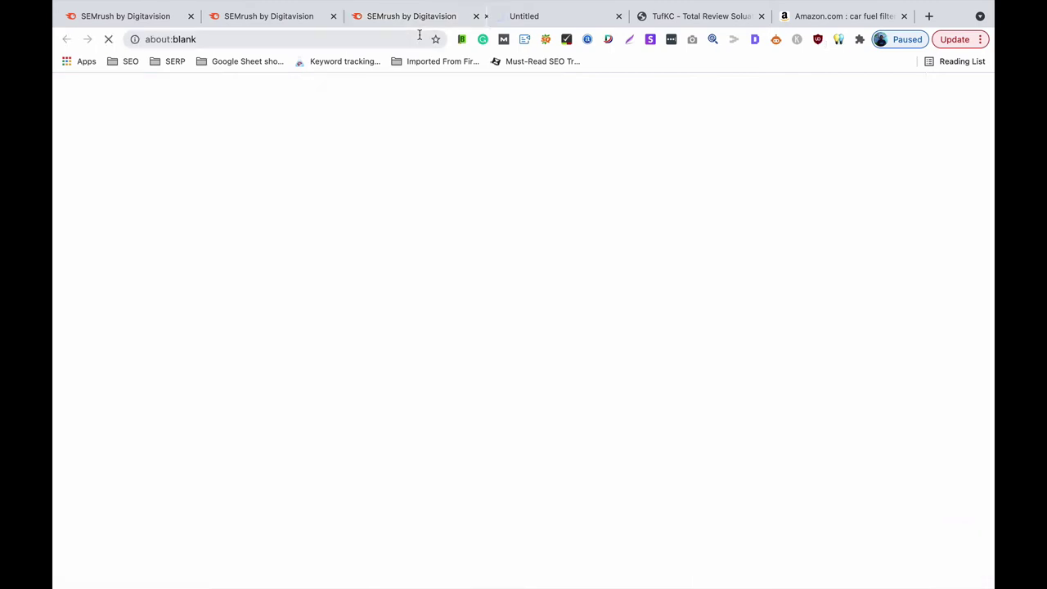
{"action": "left_click", "coordinate": [380, 18]}
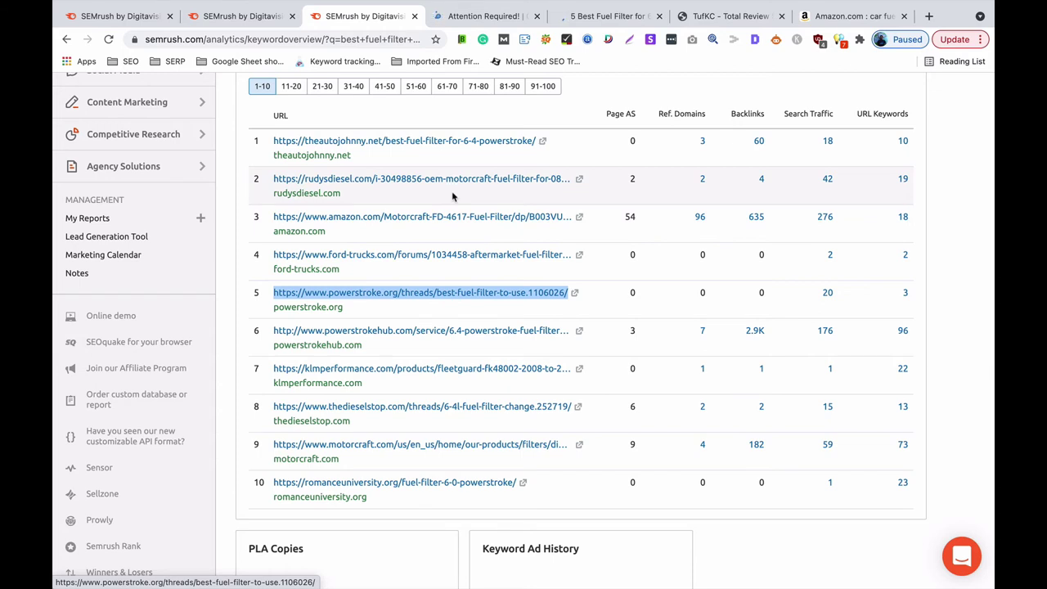
{"action": "left_click", "coordinate": [579, 180]}
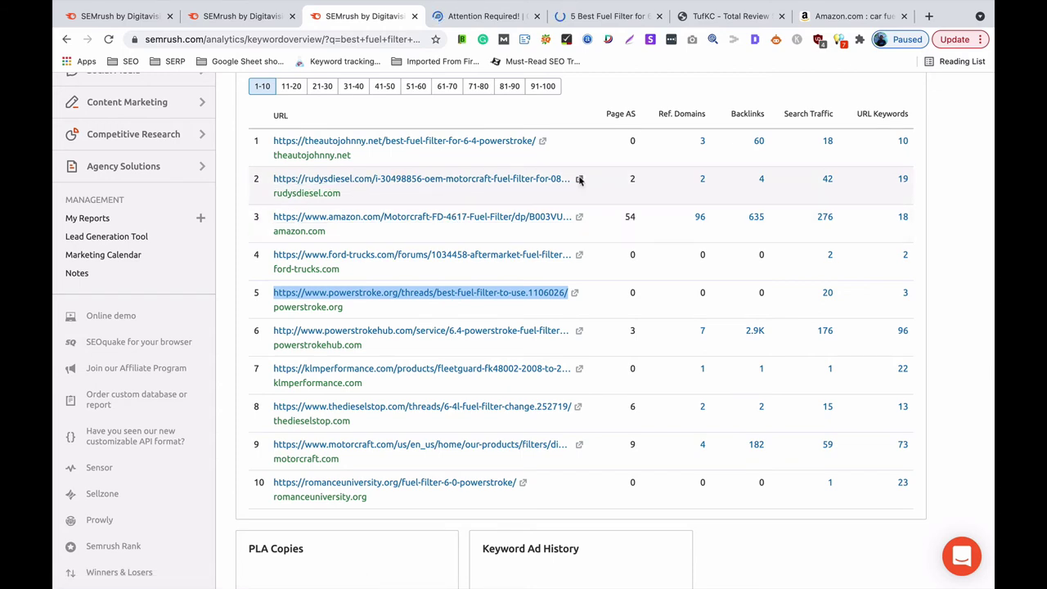
- Read through The Auto Johnny's 6.4 Powerstroke fuel filter buying guide, checking its comparison table and individual product reviews
{"action": "left_click", "coordinate": [645, 18]}
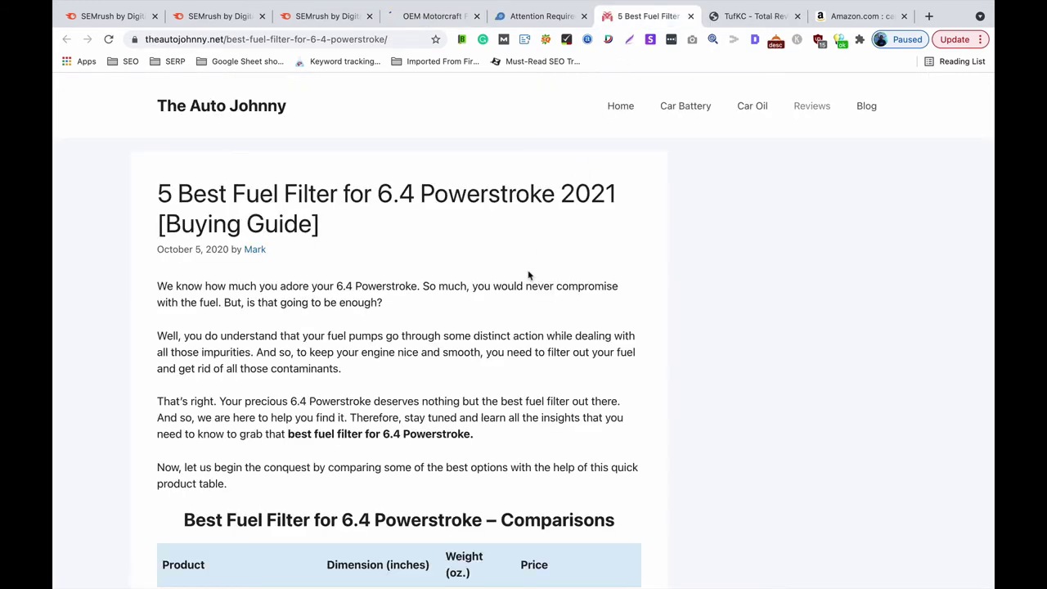
{"action": "scroll", "coordinate": [528, 276], "scroll_direction": "down", "scroll_amount": 3}
{"action": "scroll", "coordinate": [527, 271], "scroll_direction": "up", "scroll_amount": 2}
{"action": "scroll", "coordinate": [527, 271], "scroll_direction": "up", "scroll_amount": 3}
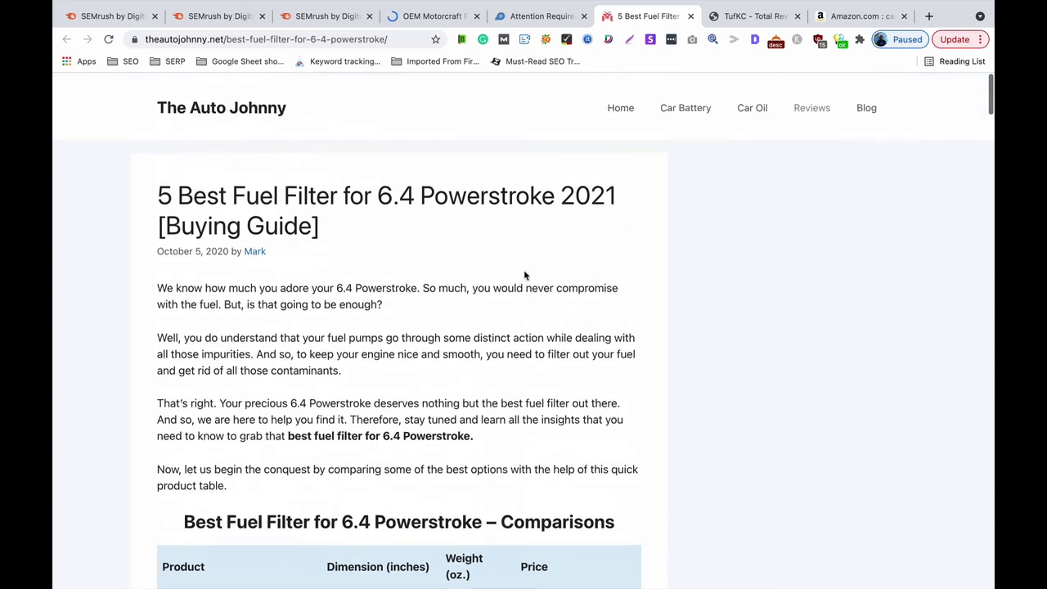
{"action": "scroll", "coordinate": [494, 313], "scroll_direction": "down", "scroll_amount": 3}
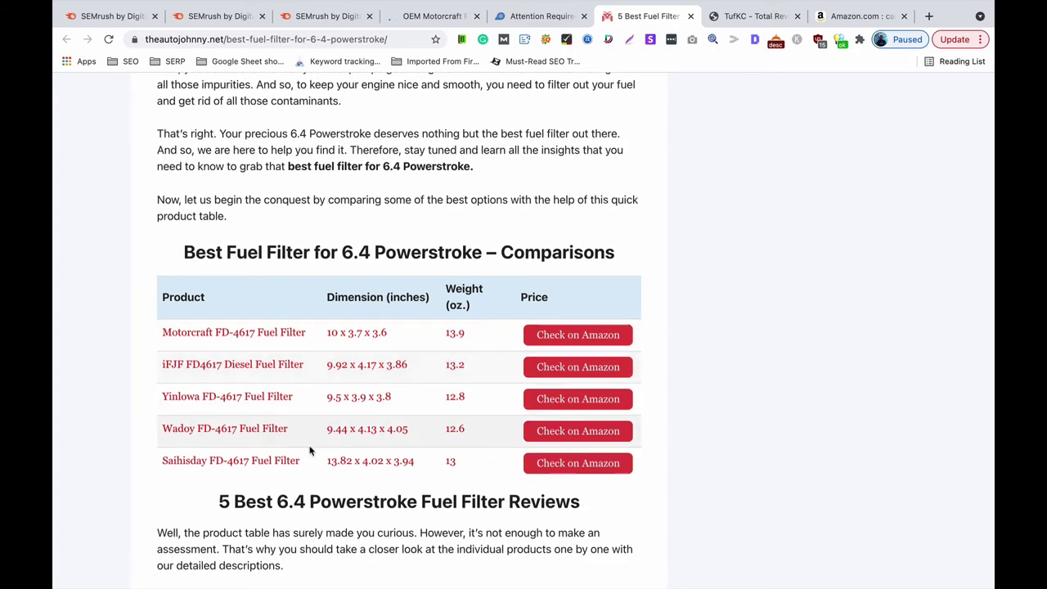
{"action": "scroll", "coordinate": [306, 450], "scroll_direction": "down", "scroll_amount": 3}
{"action": "scroll", "coordinate": [309, 446], "scroll_direction": "down", "scroll_amount": 20}
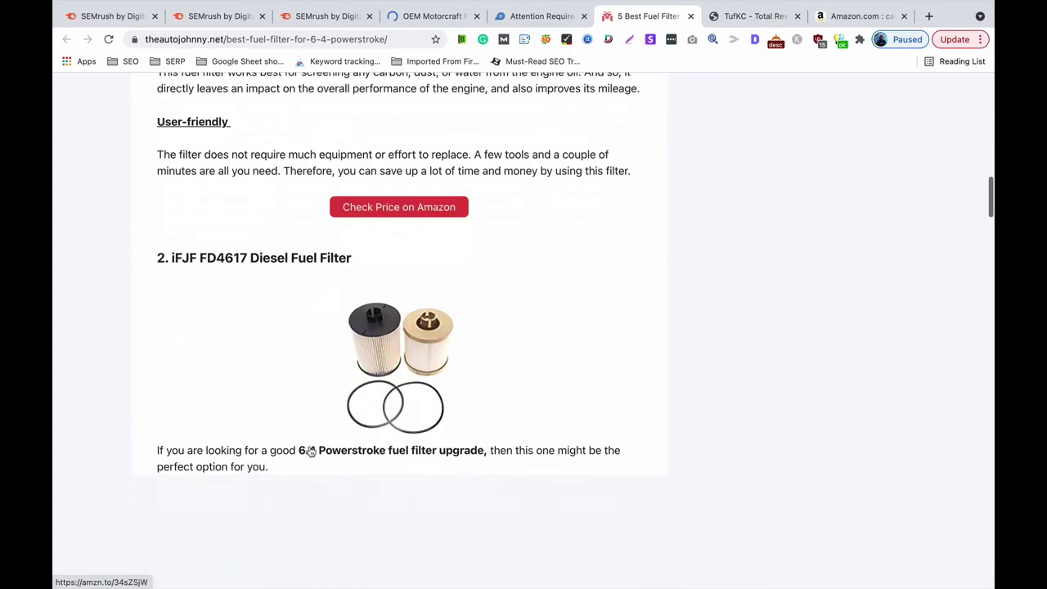
{"action": "scroll", "coordinate": [309, 450], "scroll_direction": "down", "scroll_amount": 15}
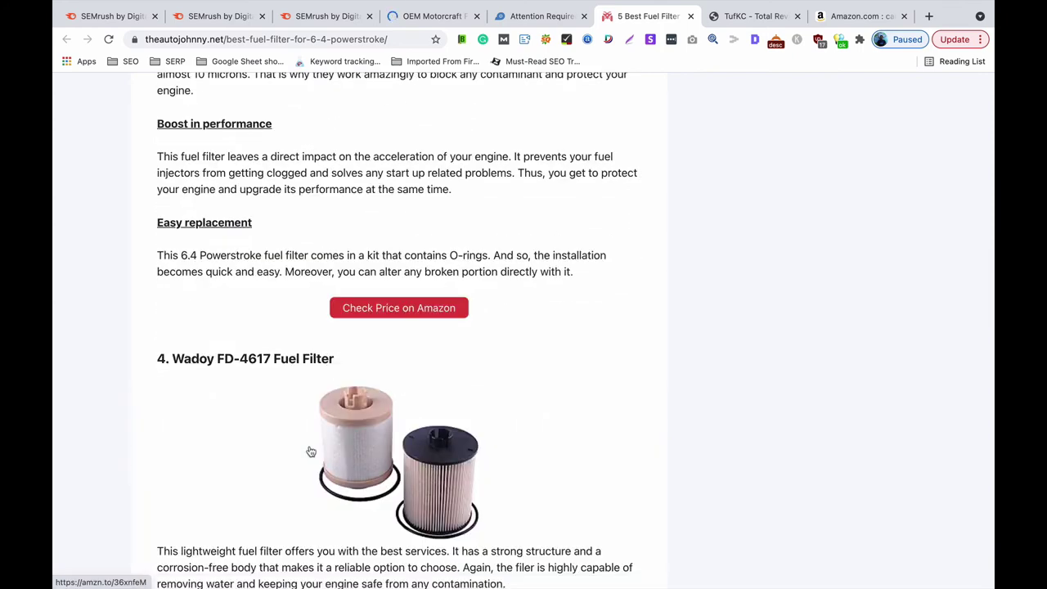
{"action": "scroll", "coordinate": [310, 448], "scroll_direction": "up", "scroll_amount": 20}
{"action": "scroll", "coordinate": [309, 446], "scroll_direction": "up", "scroll_amount": 15}
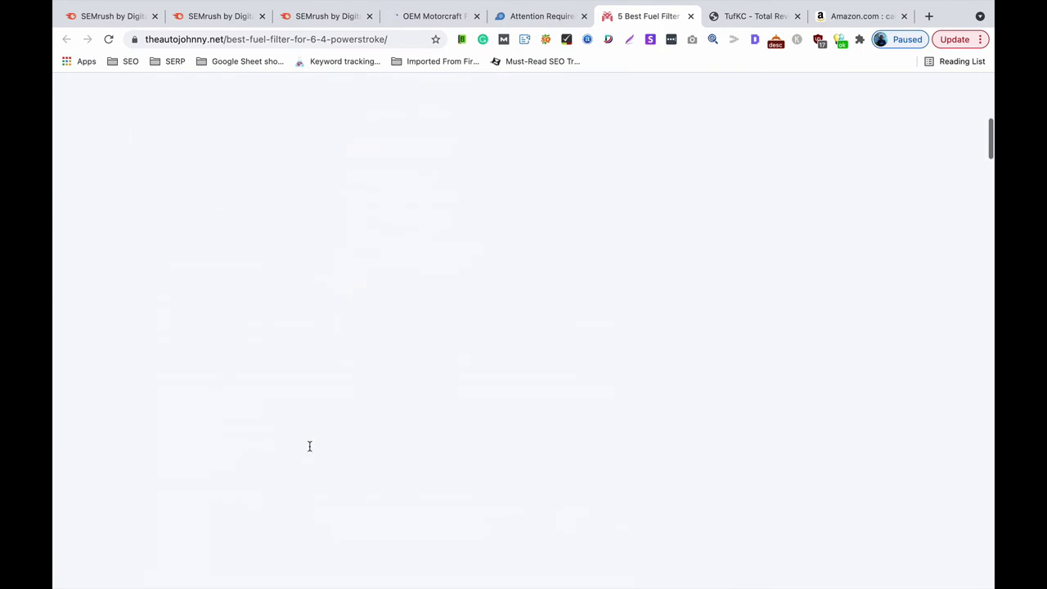
{"action": "scroll", "coordinate": [310, 450], "scroll_direction": "up", "scroll_amount": 5}
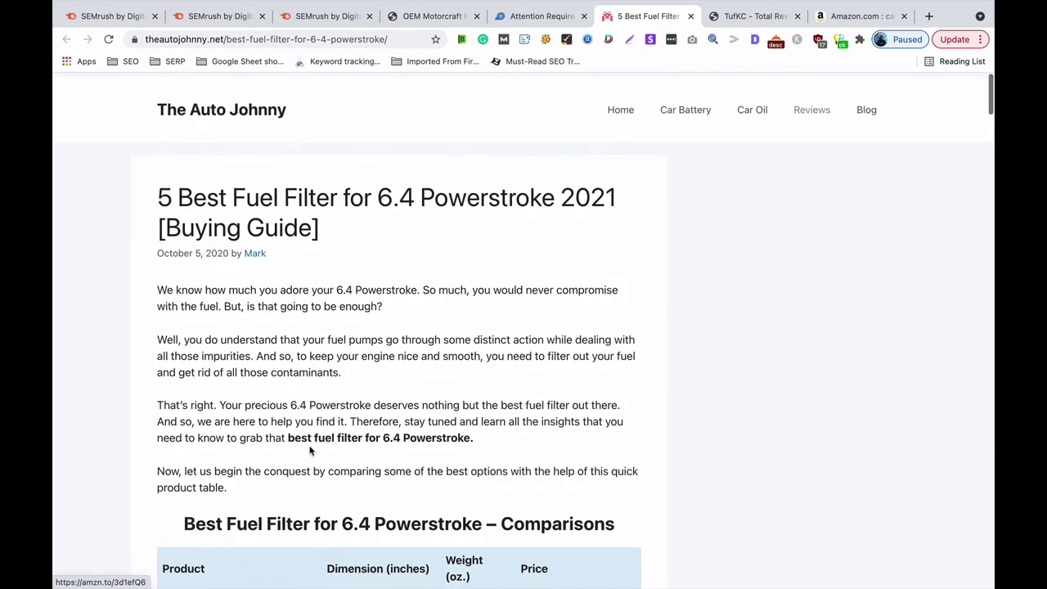
- Check the competing powerstroke.org thread and look through the Rudy's OEM Motorcraft fuel filter product page
{"action": "left_click", "coordinate": [545, 18]}
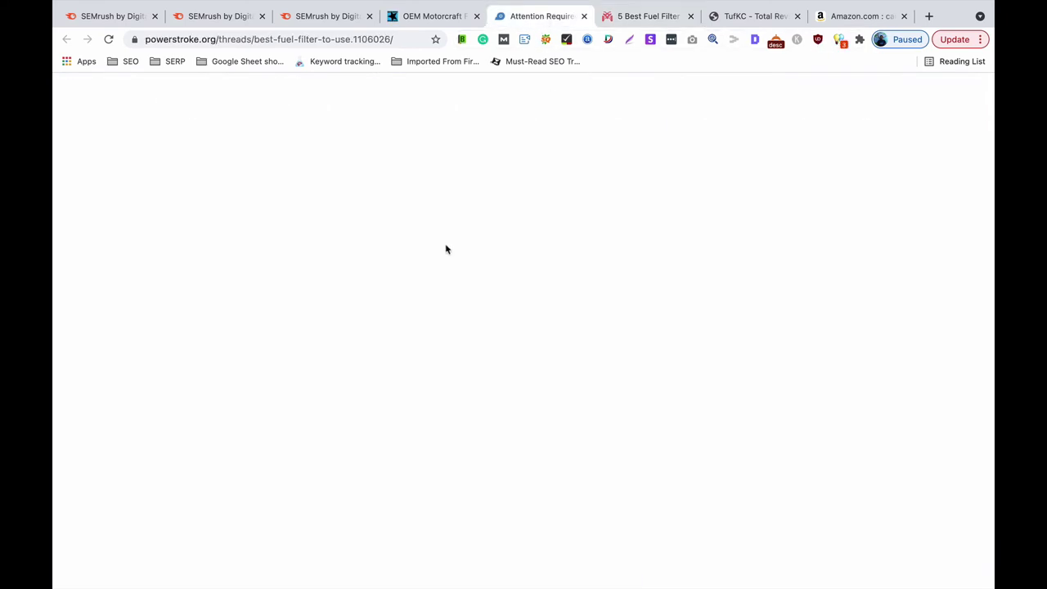
{"action": "left_click", "coordinate": [453, 17]}
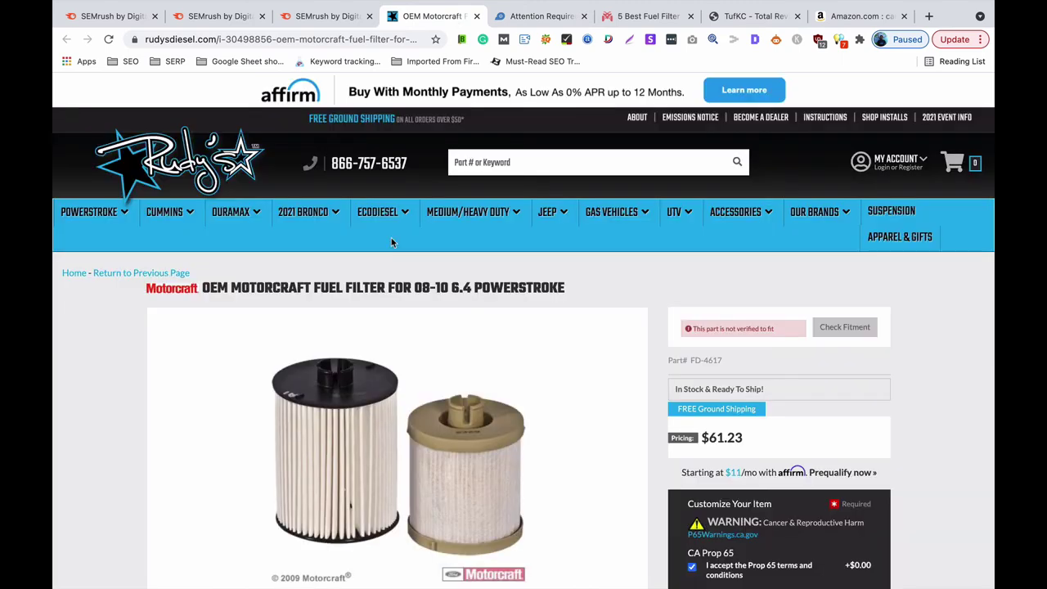
{"action": "scroll", "coordinate": [392, 243], "scroll_direction": "down", "scroll_amount": 10}
{"action": "scroll", "coordinate": [391, 243], "scroll_direction": "down", "scroll_amount": 3}
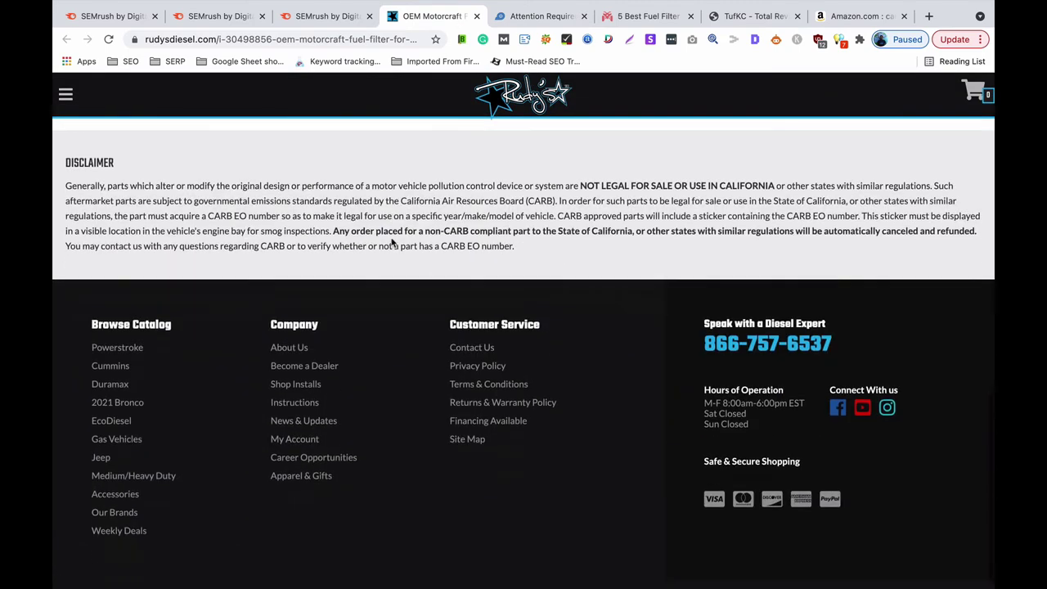
- Review the product details and description on Rudy's OEM Motorcraft fuel filter page to judge the type of content ranking
{"action": "scroll", "coordinate": [391, 243], "scroll_direction": "up", "scroll_amount": 15}
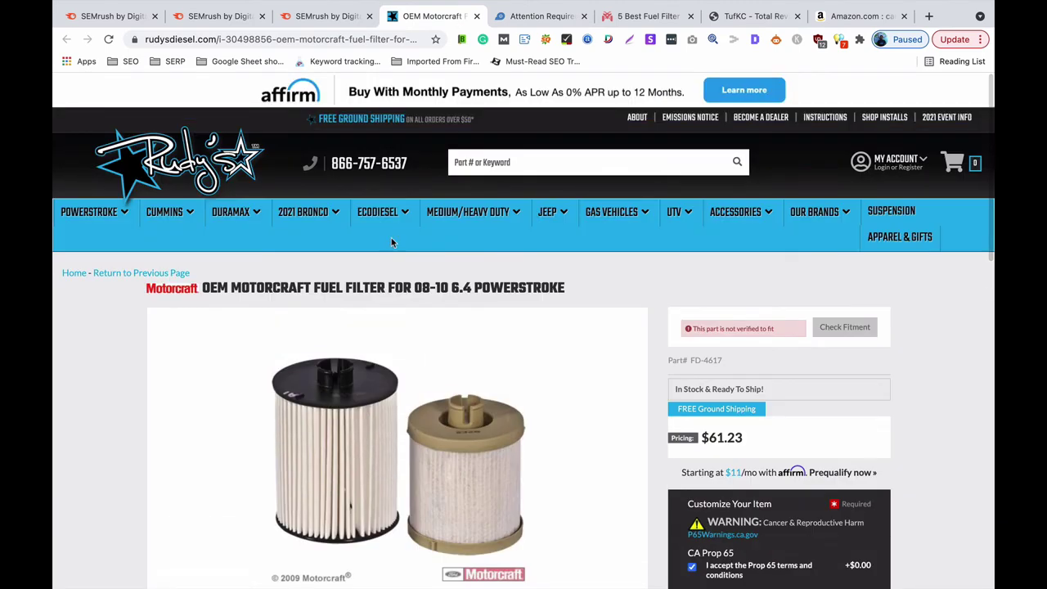
{"action": "scroll", "coordinate": [392, 242], "scroll_direction": "down", "scroll_amount": 3}
{"action": "scroll", "coordinate": [392, 242], "scroll_direction": "down", "scroll_amount": 3}
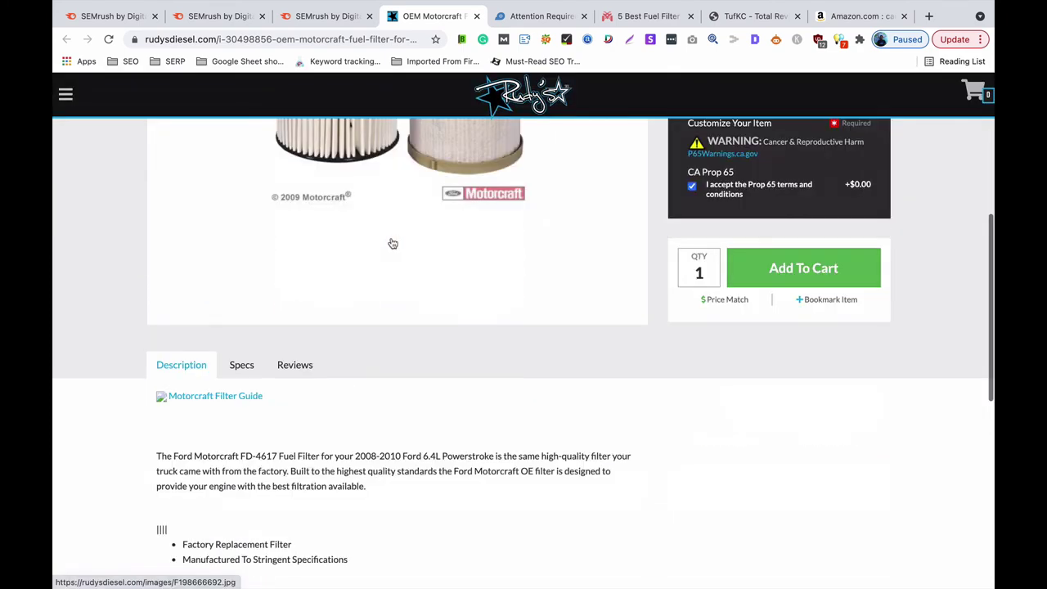
{"action": "scroll", "coordinate": [392, 243], "scroll_direction": "up", "scroll_amount": 6}
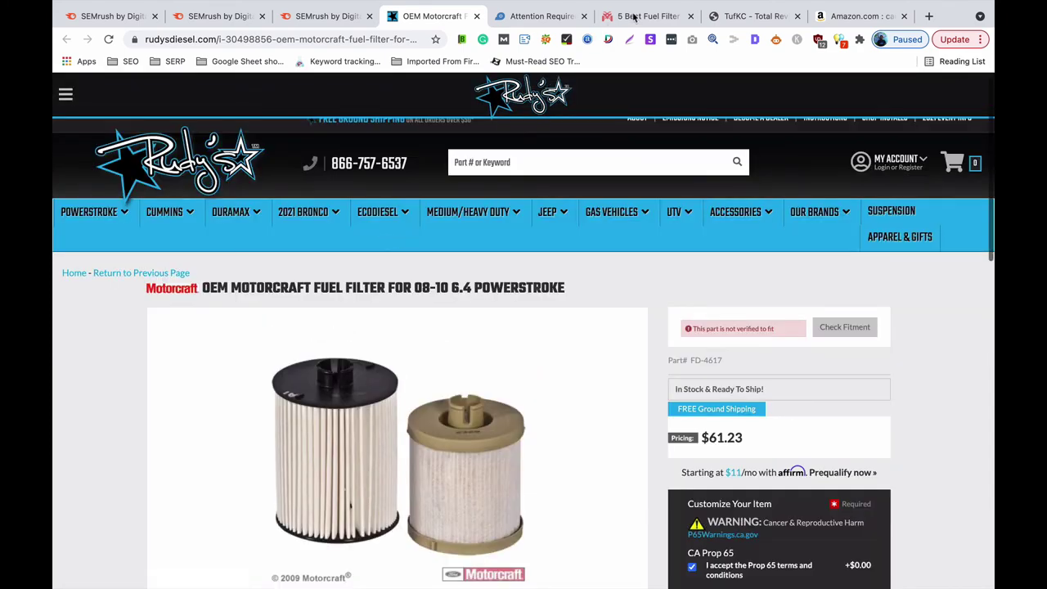
- Return to the Semrush results for the keyword and check the ranking pages' metrics along with the volume and keyword difficulty
{"action": "left_click", "coordinate": [634, 17]}
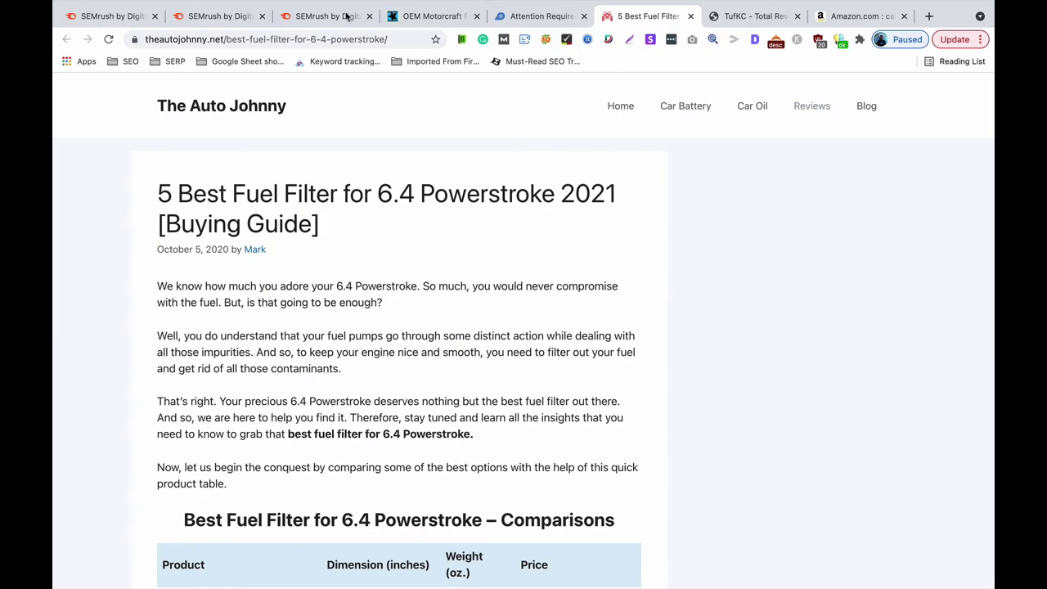
{"action": "key", "text": "super+3"}
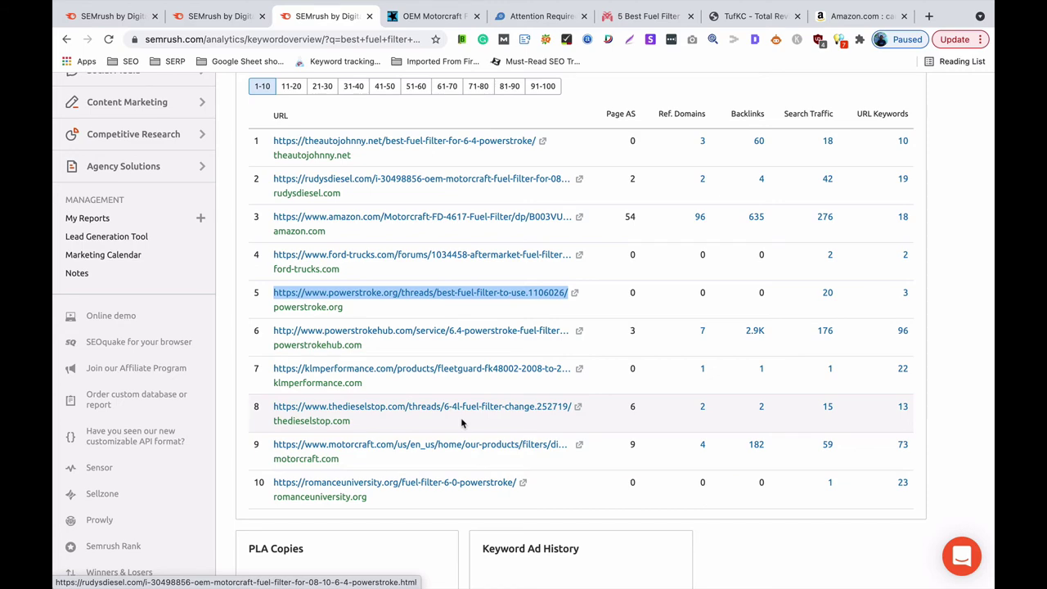
{"action": "scroll", "coordinate": [461, 423], "scroll_direction": "up", "scroll_amount": 10}
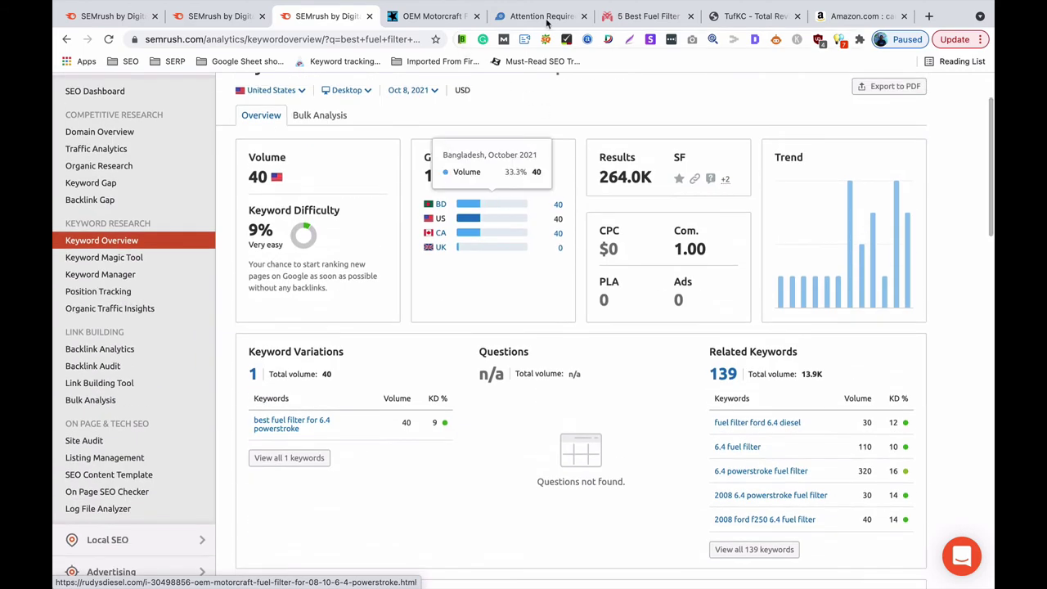
- Examine how The Auto Johnny's buying guide is structured, from its introduction and product comparison table to the Motorcraft FD-4617 review
{"action": "left_click", "coordinate": [646, 16]}
{"action": "scroll", "coordinate": [356, 315], "scroll_direction": "down", "scroll_amount": 5}
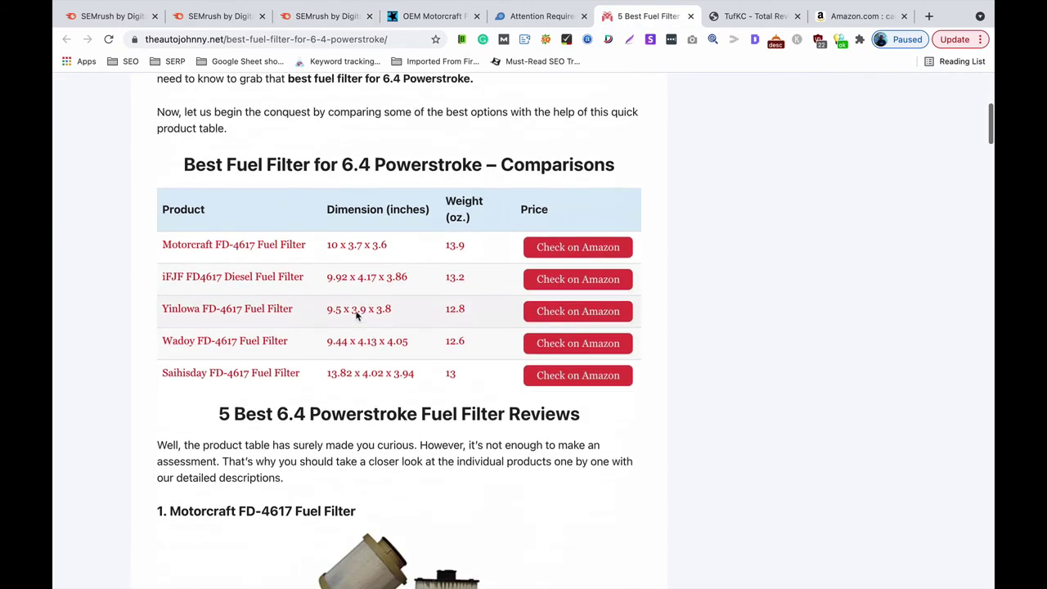
{"action": "scroll", "coordinate": [357, 315], "scroll_direction": "down", "scroll_amount": 1}
{"action": "scroll", "coordinate": [294, 149], "scroll_direction": "up", "scroll_amount": 5}
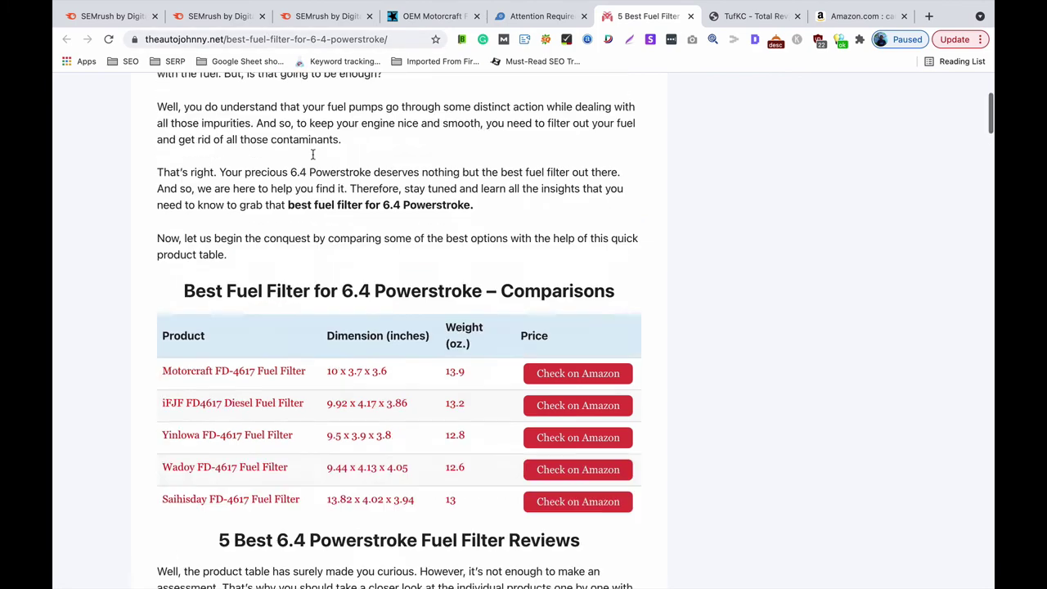
{"action": "scroll", "coordinate": [328, 263], "scroll_direction": "down", "scroll_amount": 5}
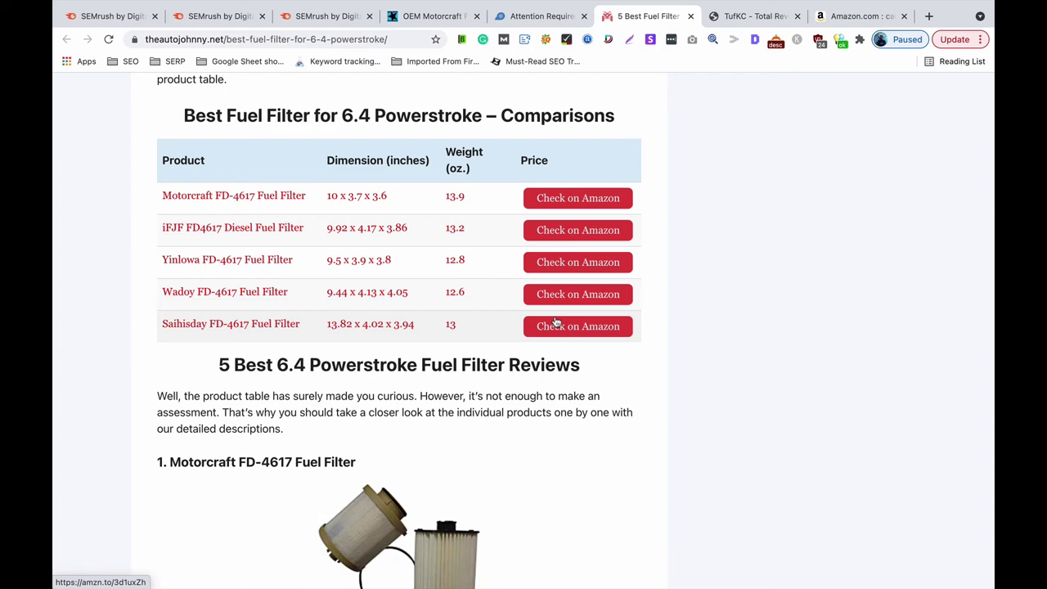
{"action": "scroll", "coordinate": [554, 323], "scroll_direction": "down", "scroll_amount": 3}
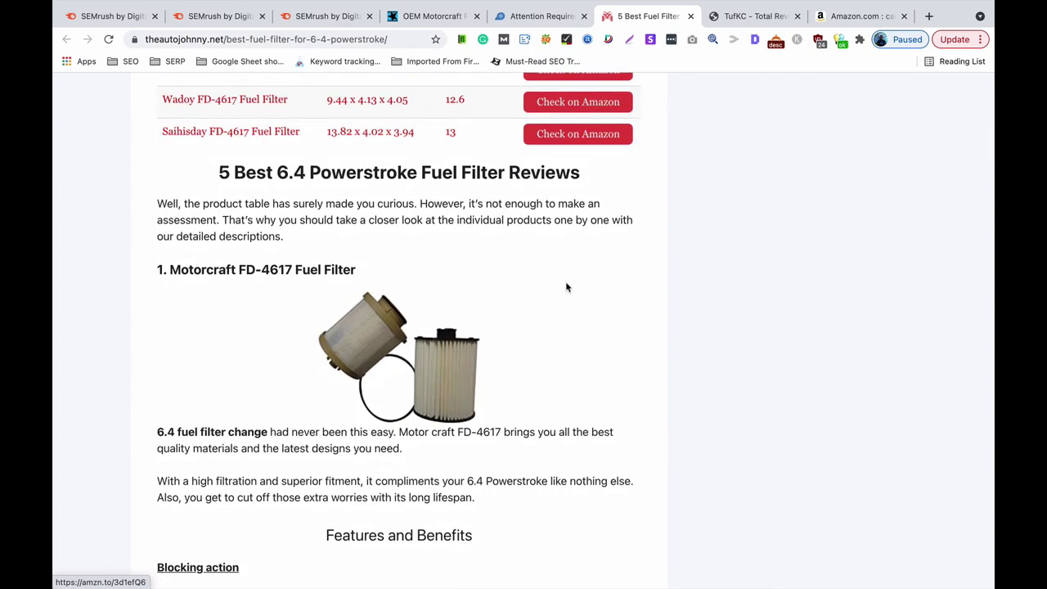
{"action": "scroll", "coordinate": [565, 284], "scroll_direction": "down", "scroll_amount": 5}
{"action": "scroll", "coordinate": [566, 284], "scroll_direction": "up", "scroll_amount": 15}
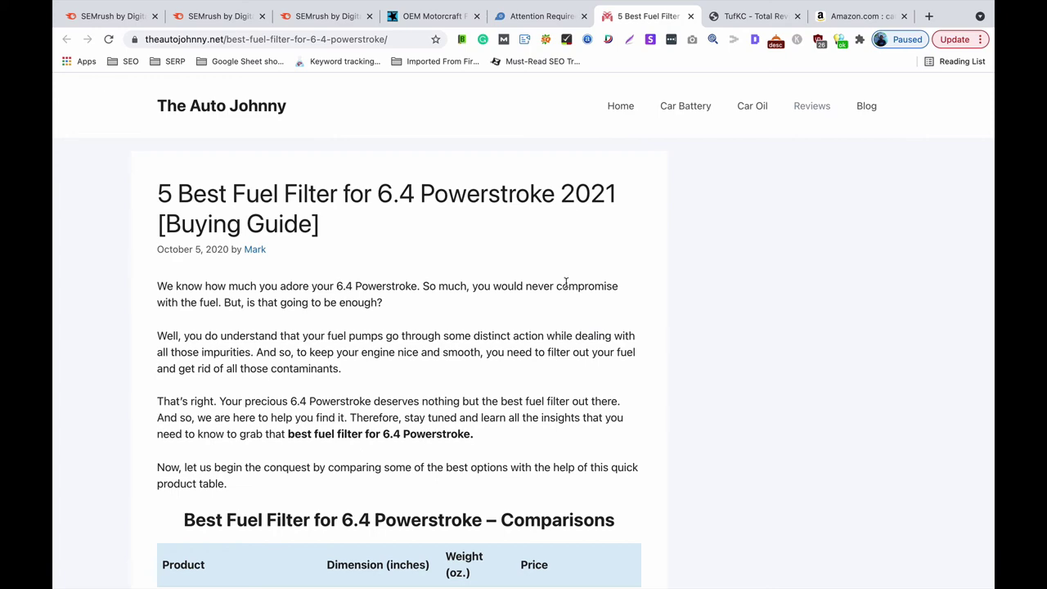
- Look through the budget product review posts on the TufKC homepage as a comparison site
{"action": "left_click", "coordinate": [748, 14]}
{"action": "scroll", "coordinate": [595, 313], "scroll_direction": "down", "scroll_amount": 7}
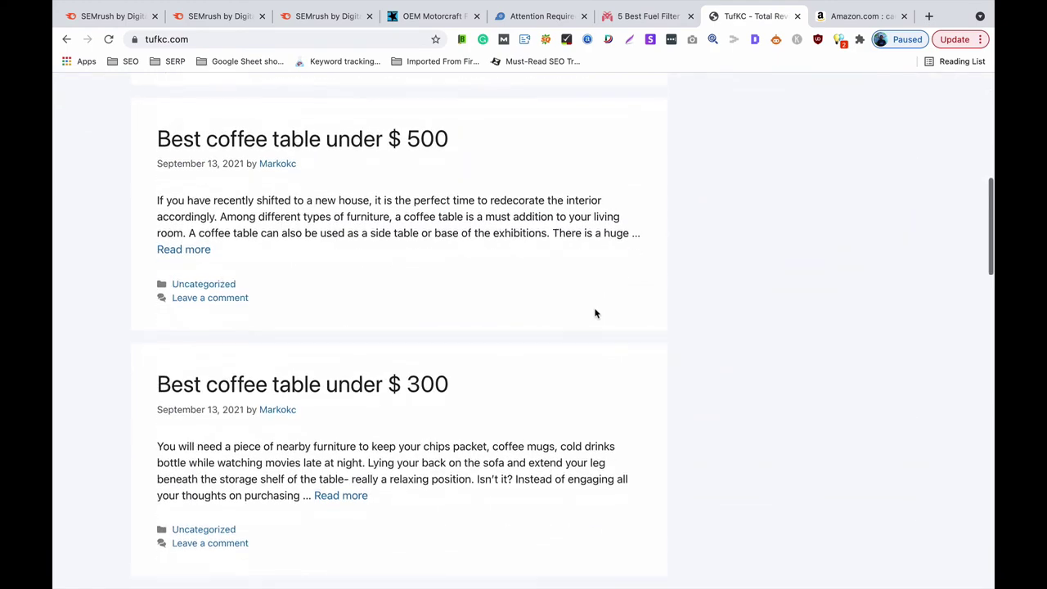
{"action": "scroll", "coordinate": [594, 313], "scroll_direction": "up", "scroll_amount": 7}
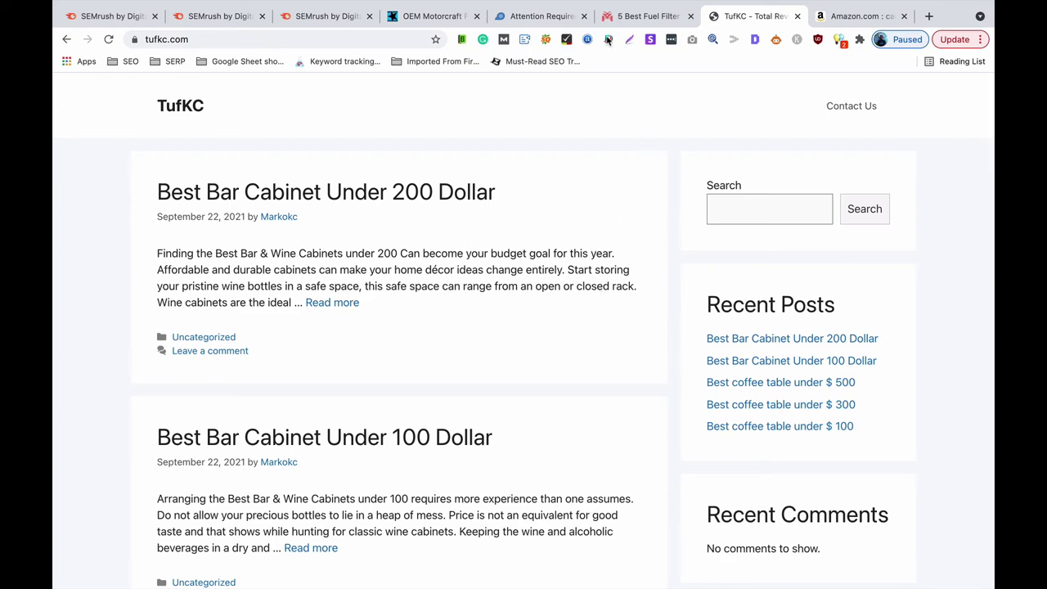
- Revisit The Auto Johnny's guide, then bring up the Semrush Keyword Overview for "best fuel filter for 6.4 powerstroke"
{"action": "left_click", "coordinate": [630, 17]}
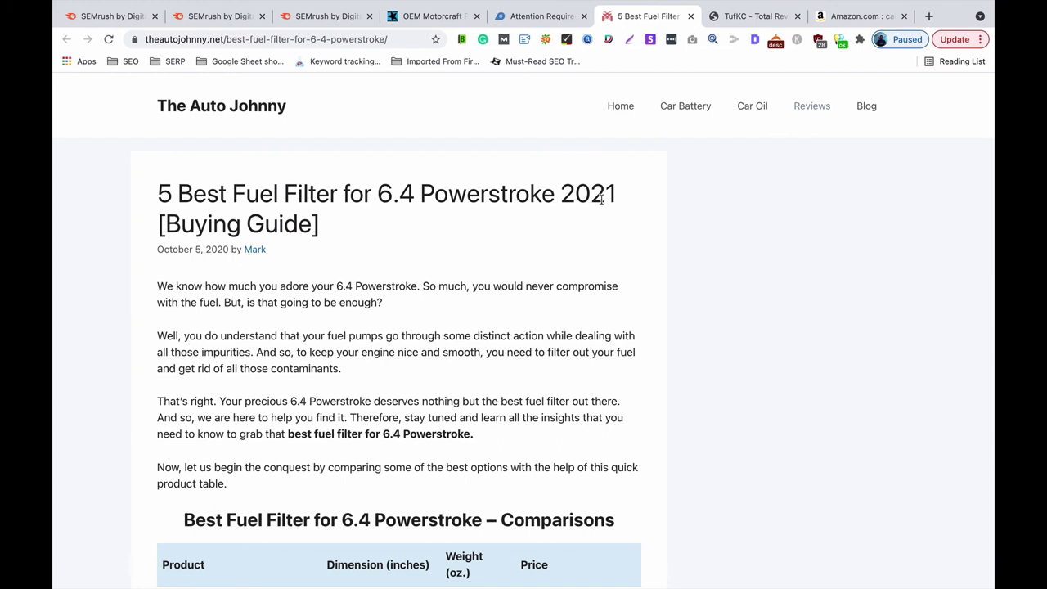
{"action": "left_click", "coordinate": [323, 16]}
{"action": "scroll", "coordinate": [398, 208], "scroll_direction": "up", "scroll_amount": 2}
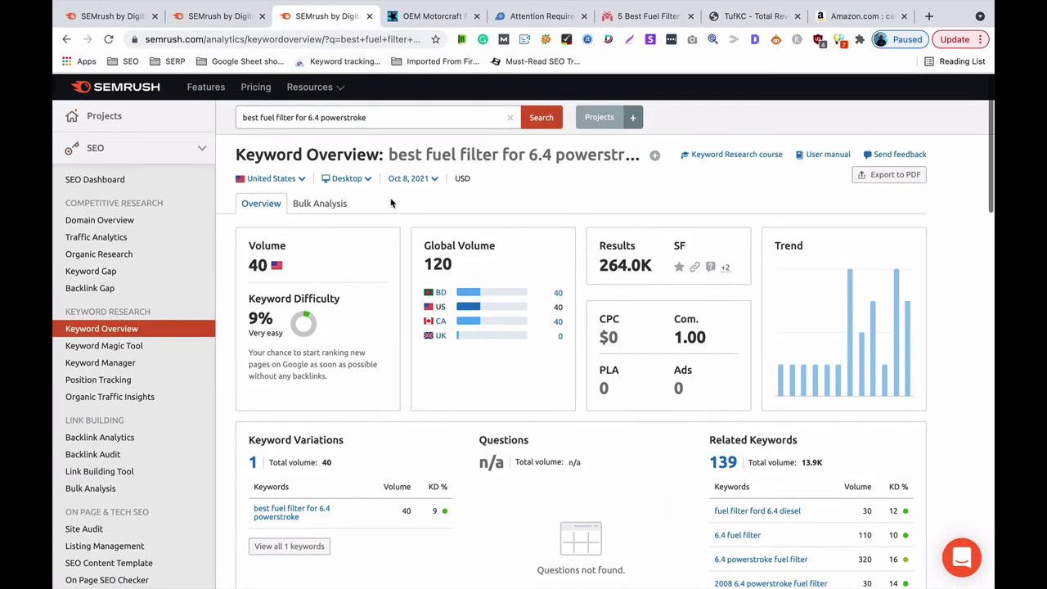